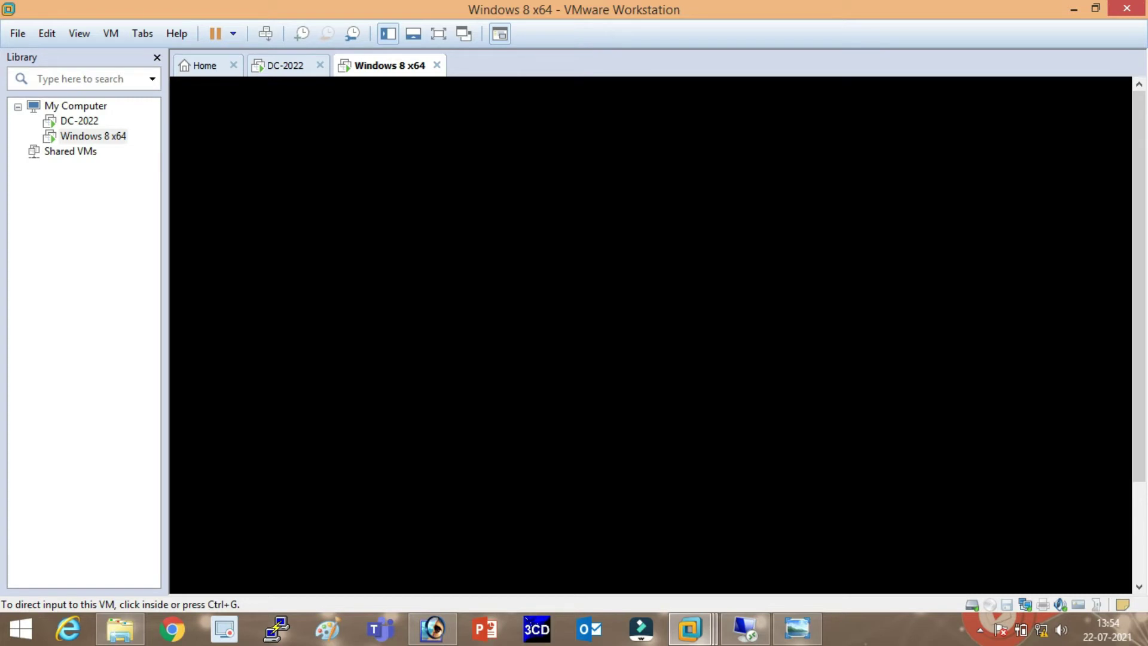
# Wake the Windows 8 x64 virtual machine and refresh its desktop
pyautogui.click(651, 335)
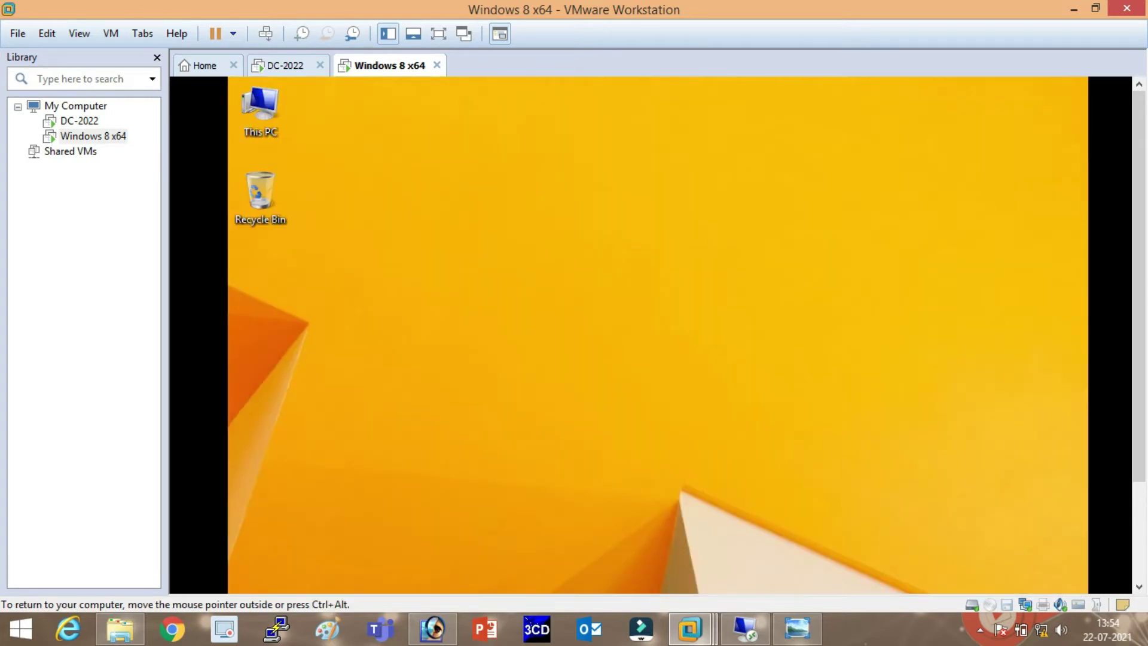
pyautogui.rightClick(624, 248)
pyautogui.rightClick(657, 300)
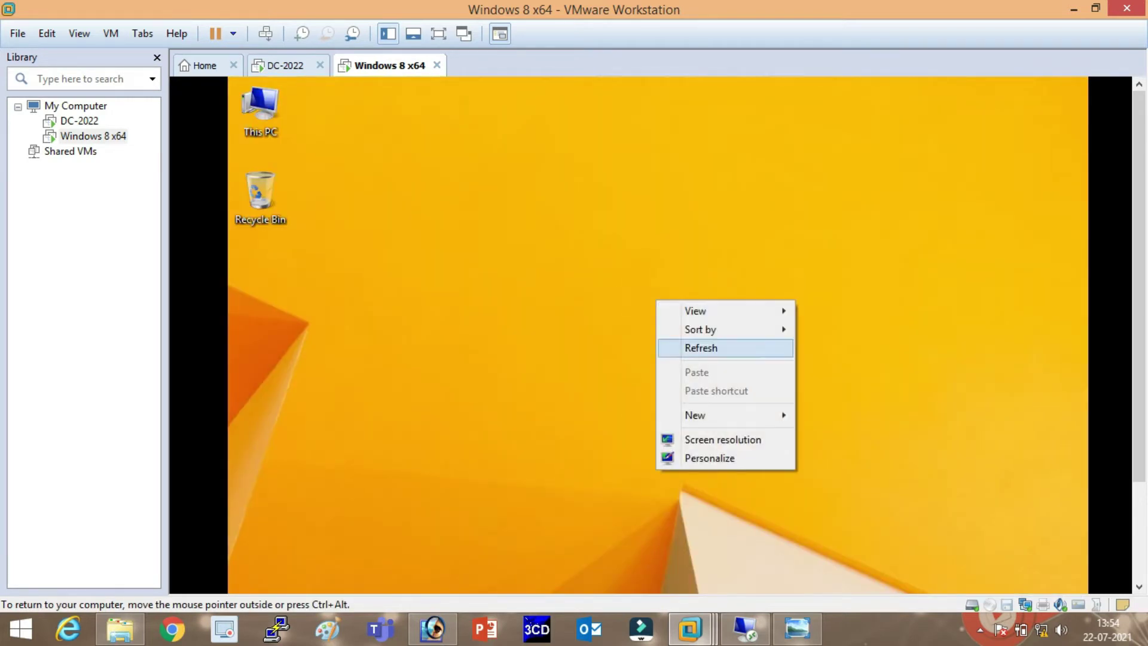
pyautogui.click(701, 347)
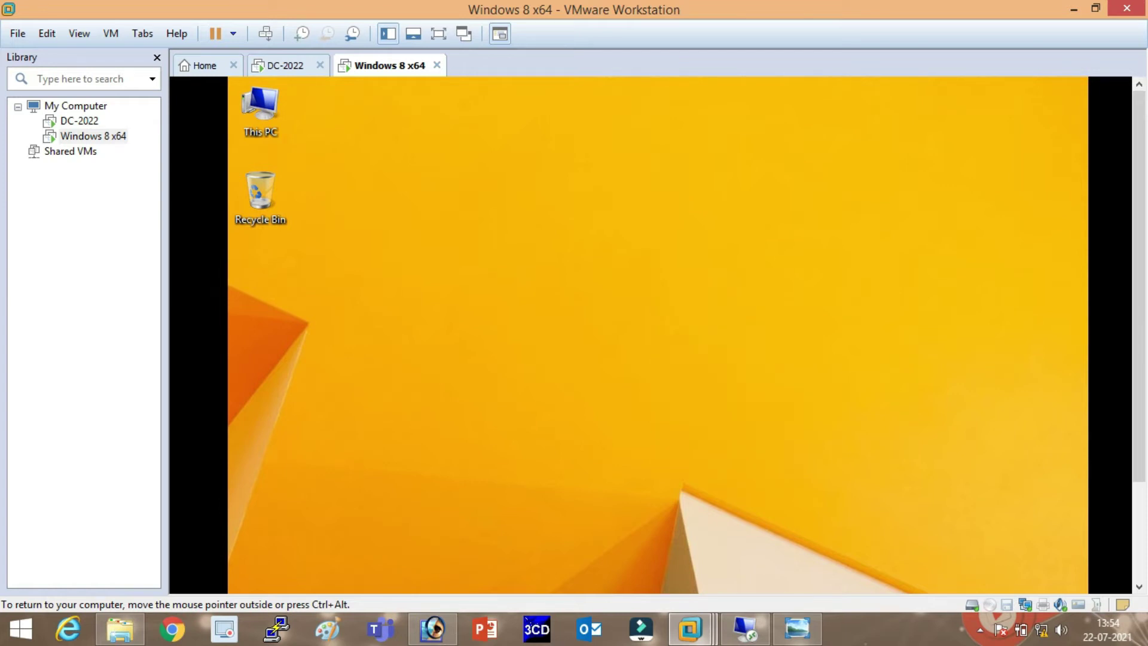
pyautogui.rightClick(653, 263)
pyautogui.click(697, 312)
# Switch the VM to full screen and refresh the desktop a few more times
pyautogui.hotkey('ctrl', 'alt', 'Return')
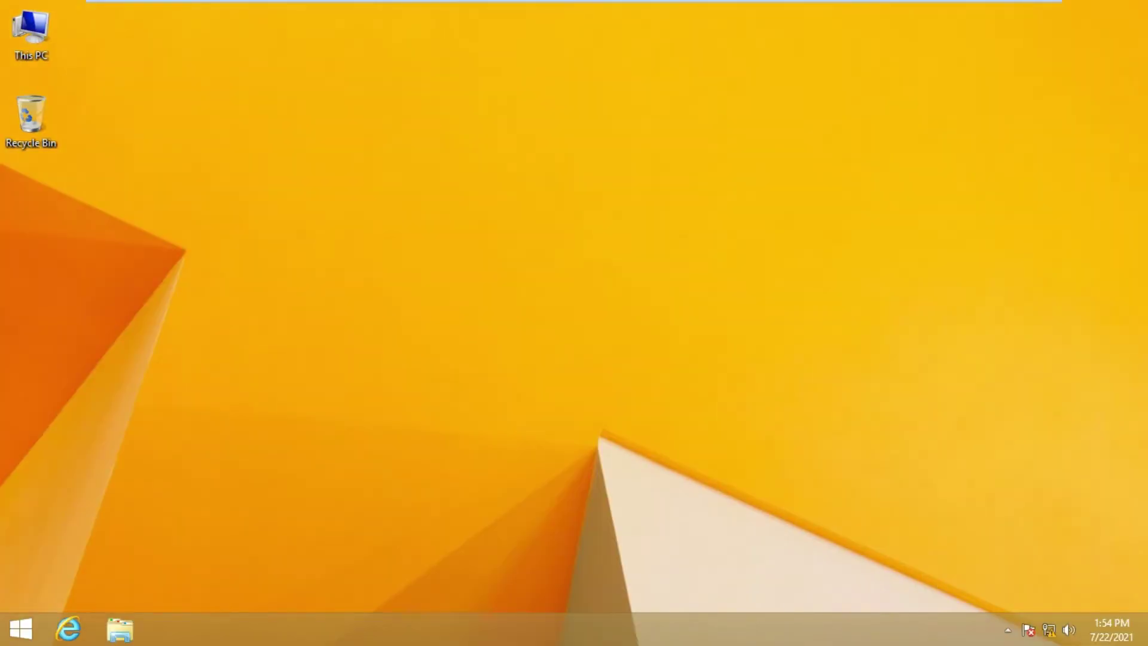
pyautogui.rightClick(598, 215)
pyautogui.click(630, 261)
pyautogui.rightClick(627, 266)
pyautogui.click(658, 313)
pyautogui.rightClick(569, 268)
pyautogui.click(604, 317)
# Run a continuous ping to 10.0.0.9 from Command Prompt, then close it once replies arrive
pyautogui.press('super+r')
pyautogui.write('cmd')
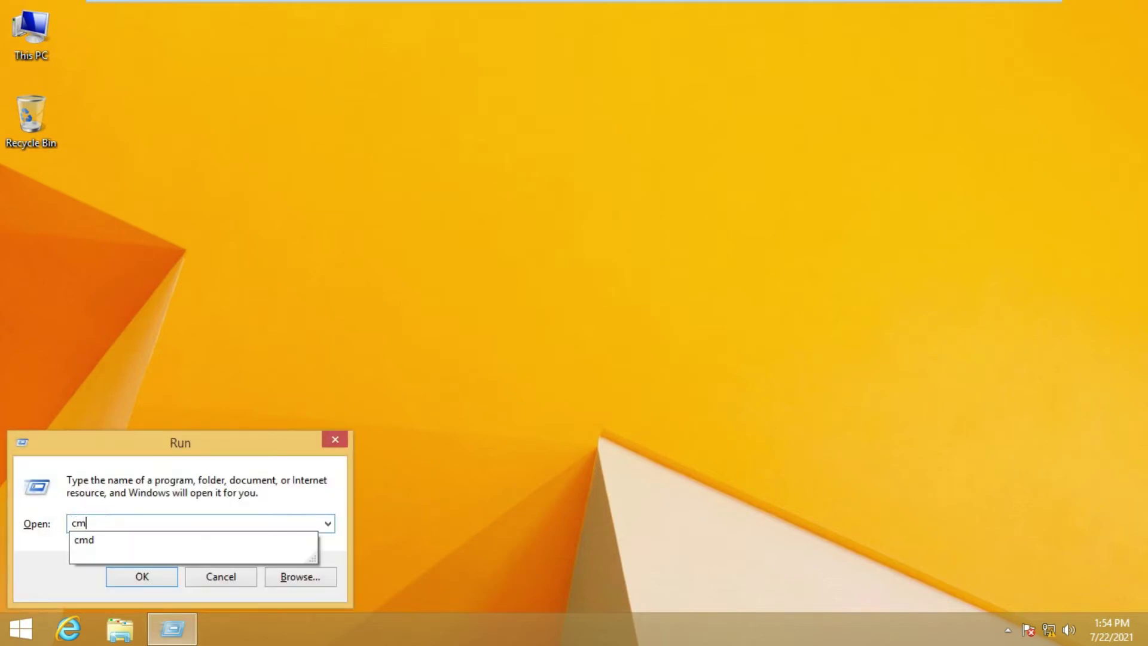
pyautogui.press('Return')
pyautogui.write('p')
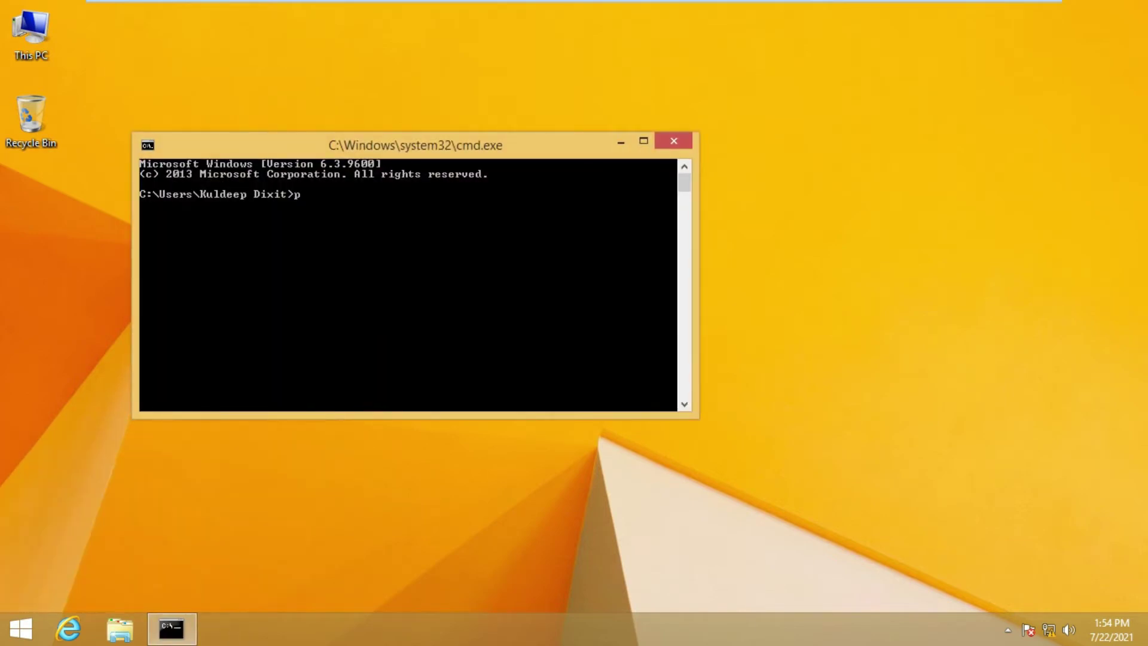
pyautogui.write('ing 10.0.0.9 -t')
pyautogui.press('Return')
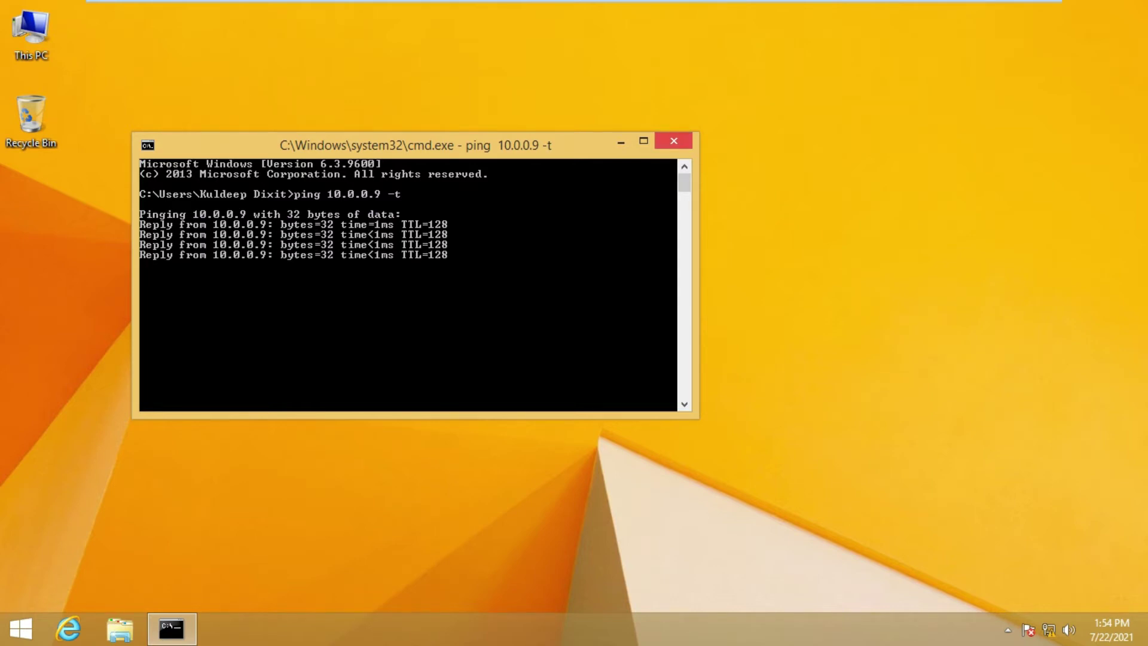
pyautogui.click(674, 140)
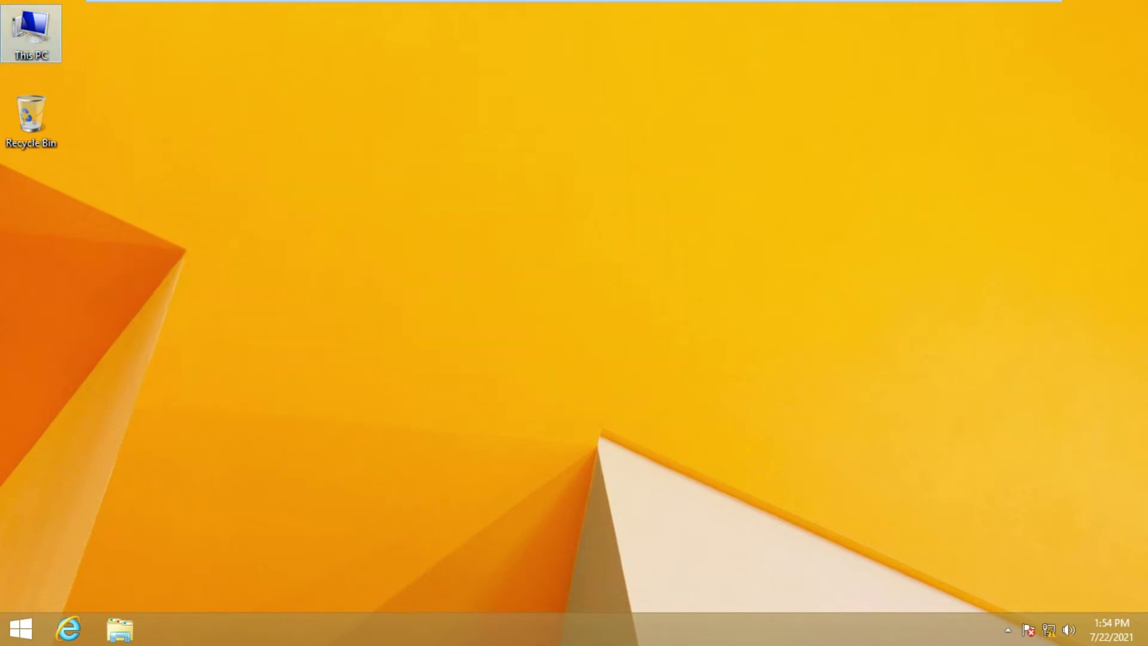
# Launch compmgmt.msc and select the logged-in user under Local Users and Groups > Users
pyautogui.rightClick(43, 34)
pyautogui.click(90, 63)
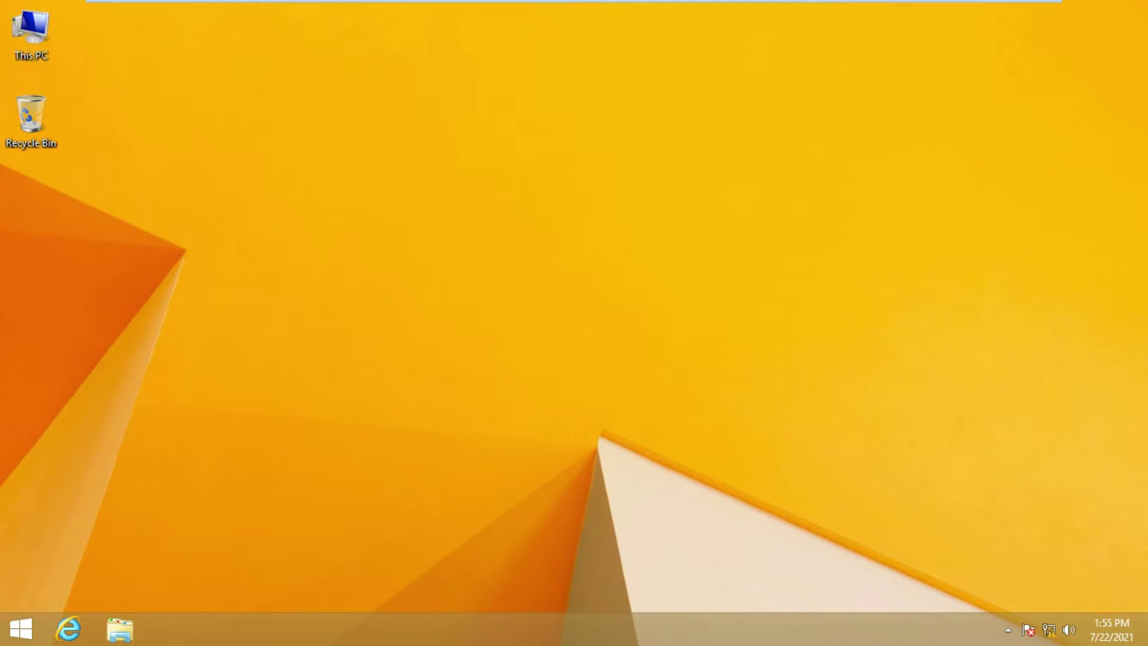
pyautogui.press('super+r')
pyautogui.write('compm')
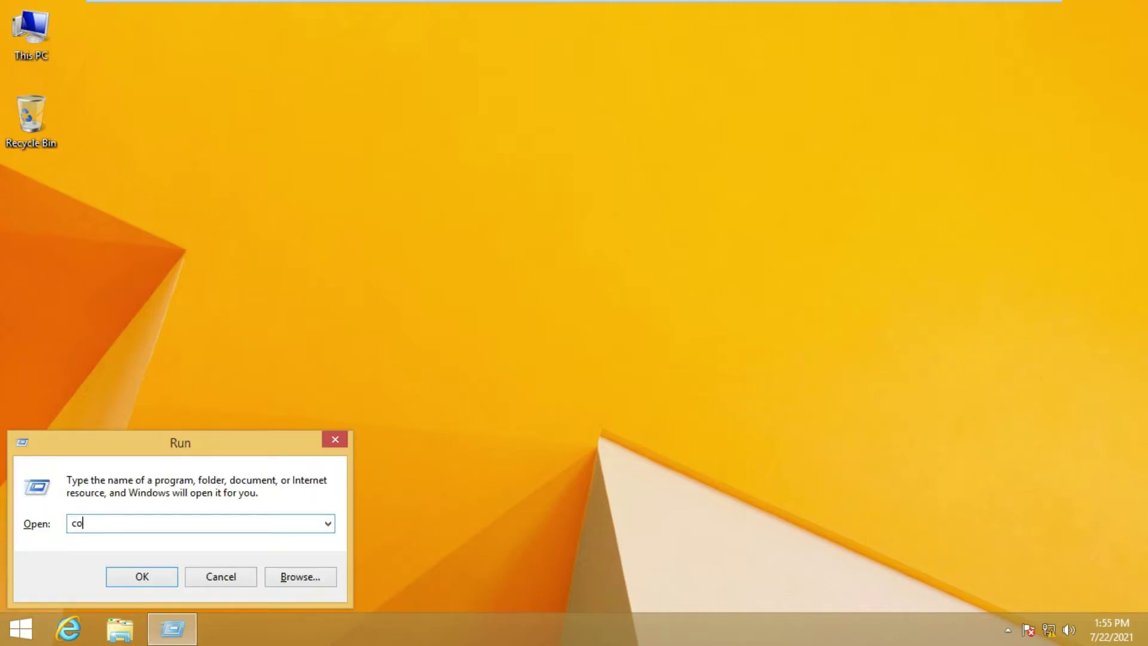
pyautogui.write('gmt.msc')
pyautogui.press('Return')
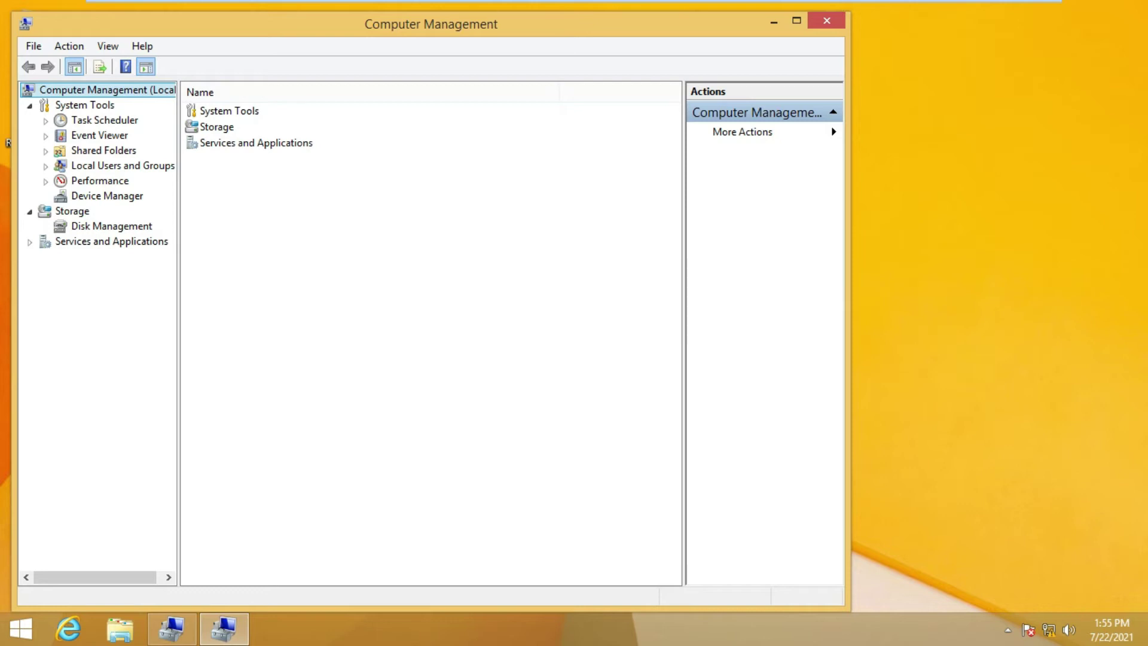
pyautogui.click(123, 166)
pyautogui.doubleClick(212, 110)
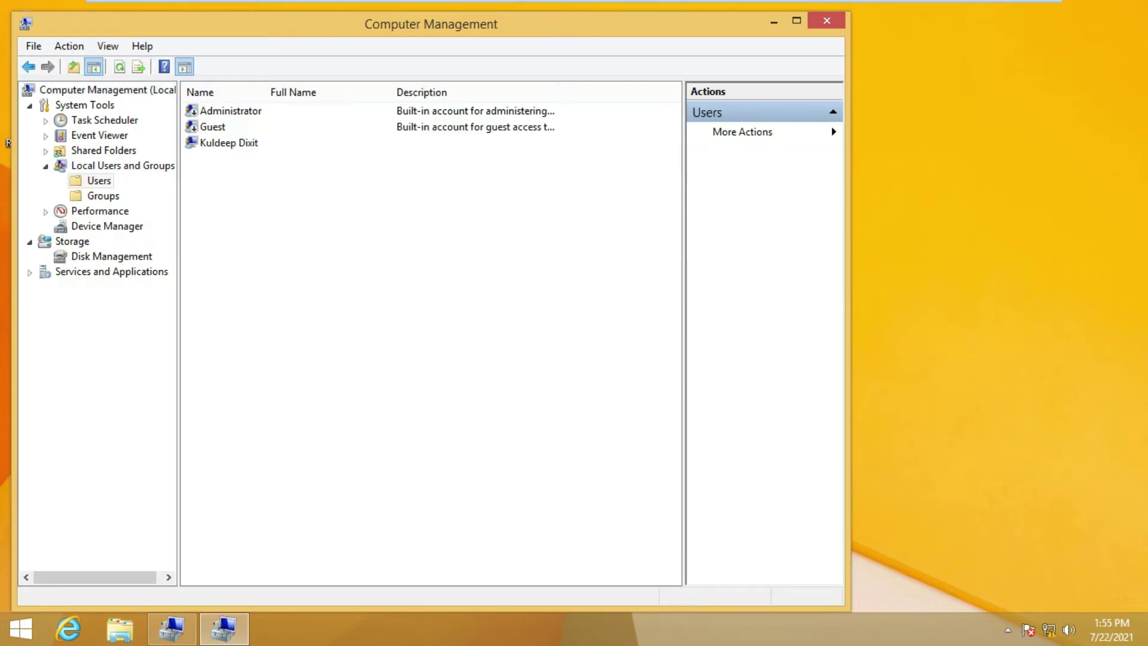
pyautogui.click(229, 142)
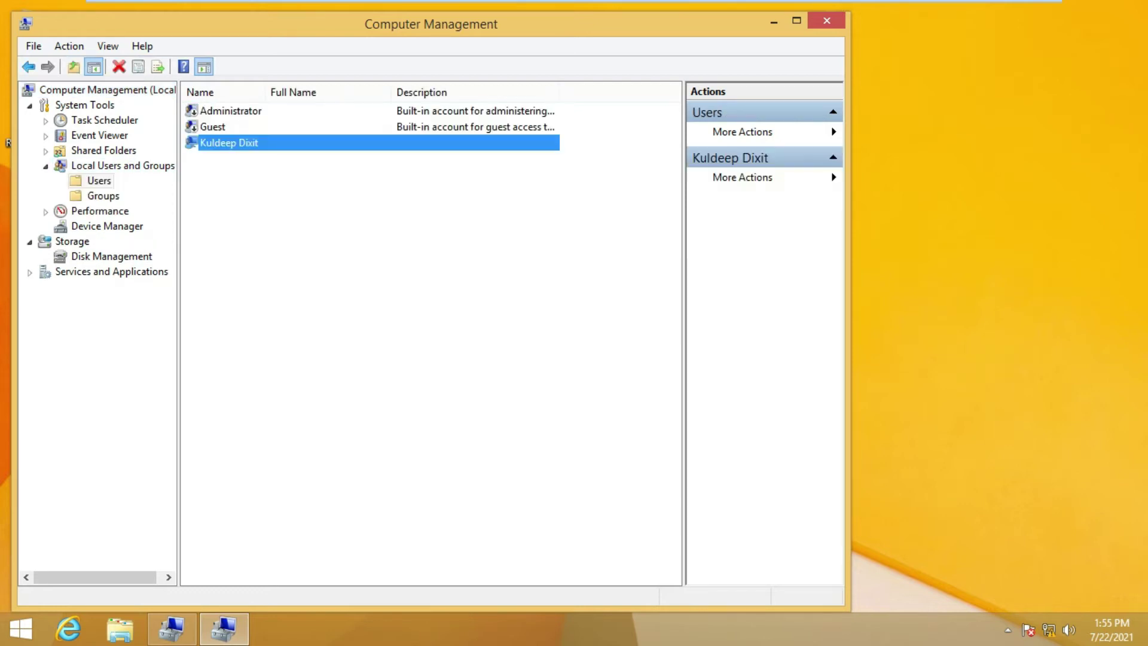
# Set a new password for that user account and close the duplicate Computer Management window
pyautogui.rightClick(248, 144)
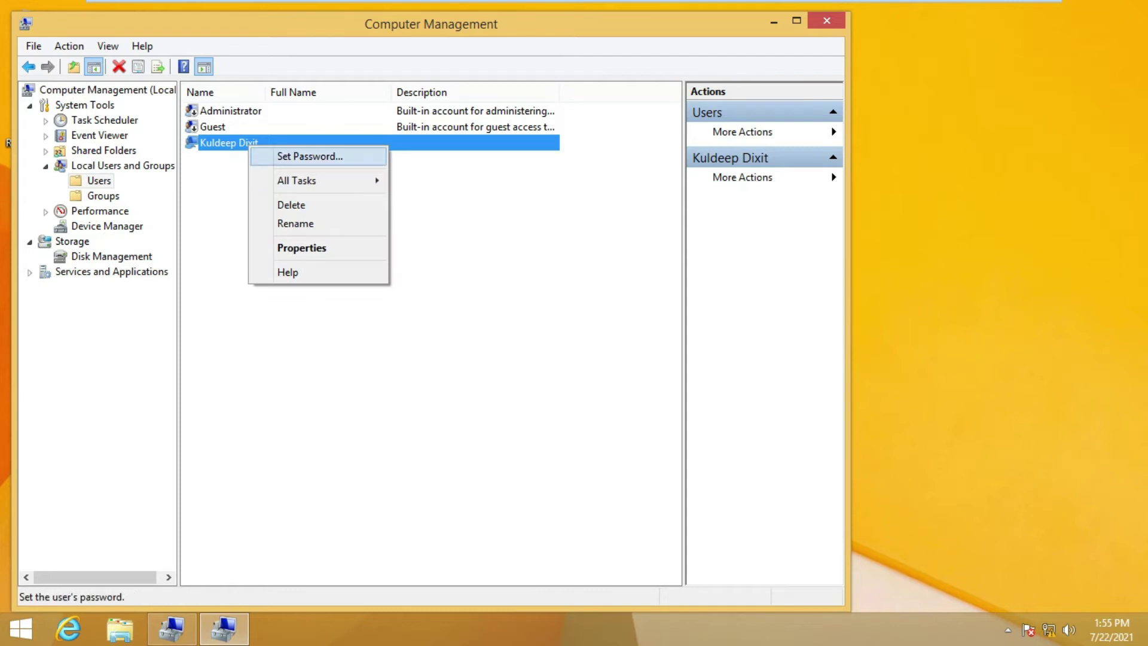
pyautogui.click(310, 157)
pyautogui.press('Return')
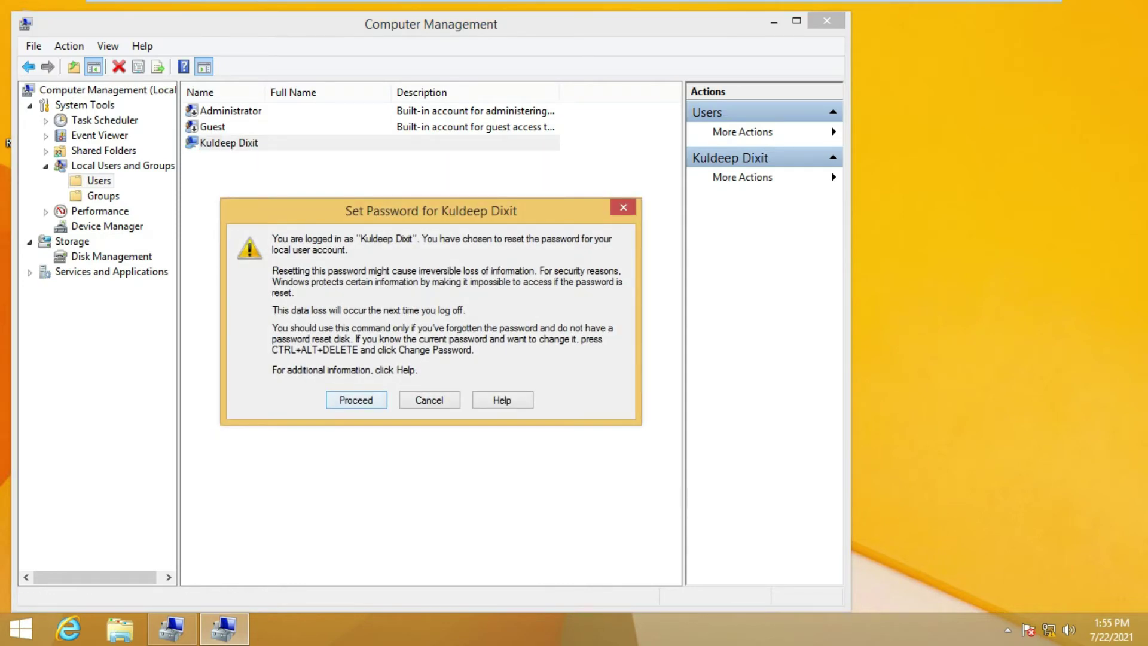
pyautogui.write('12345678')
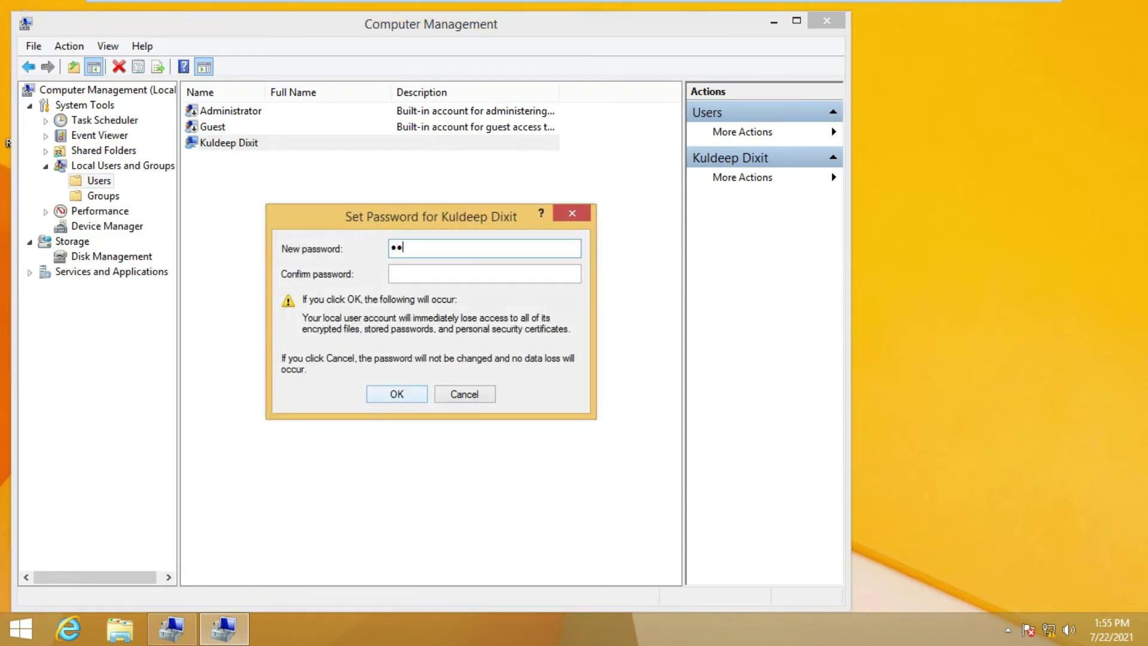
pyautogui.write('9')
pyautogui.press('Tab')
pyautogui.write('123456789')
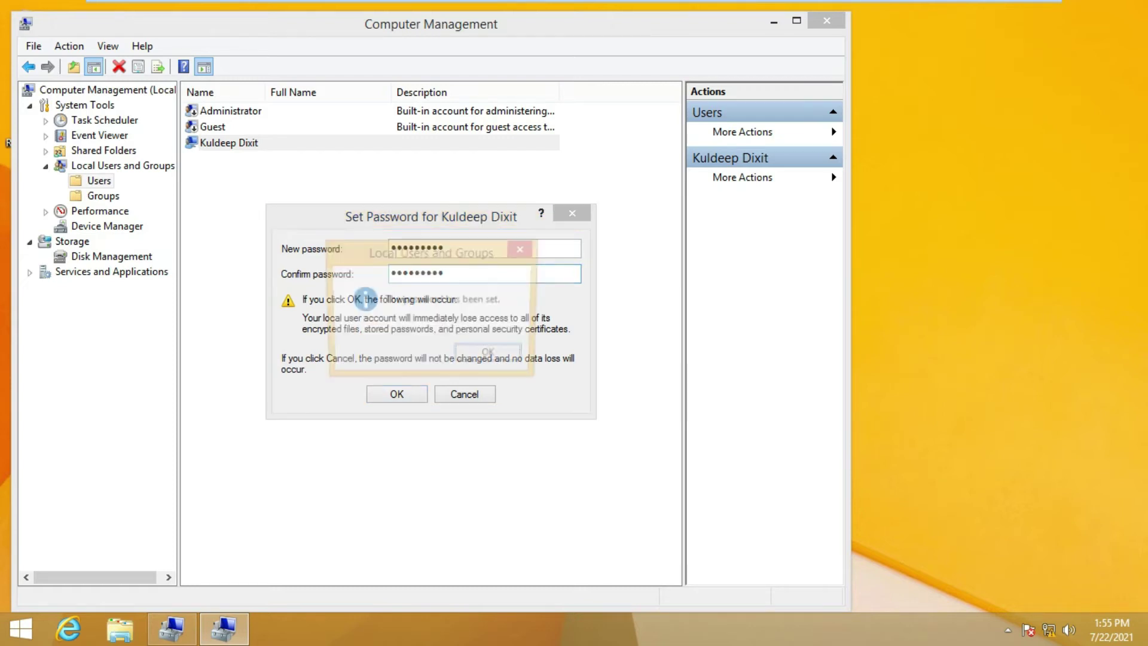
pyautogui.press('Return')
pyautogui.press('Return')
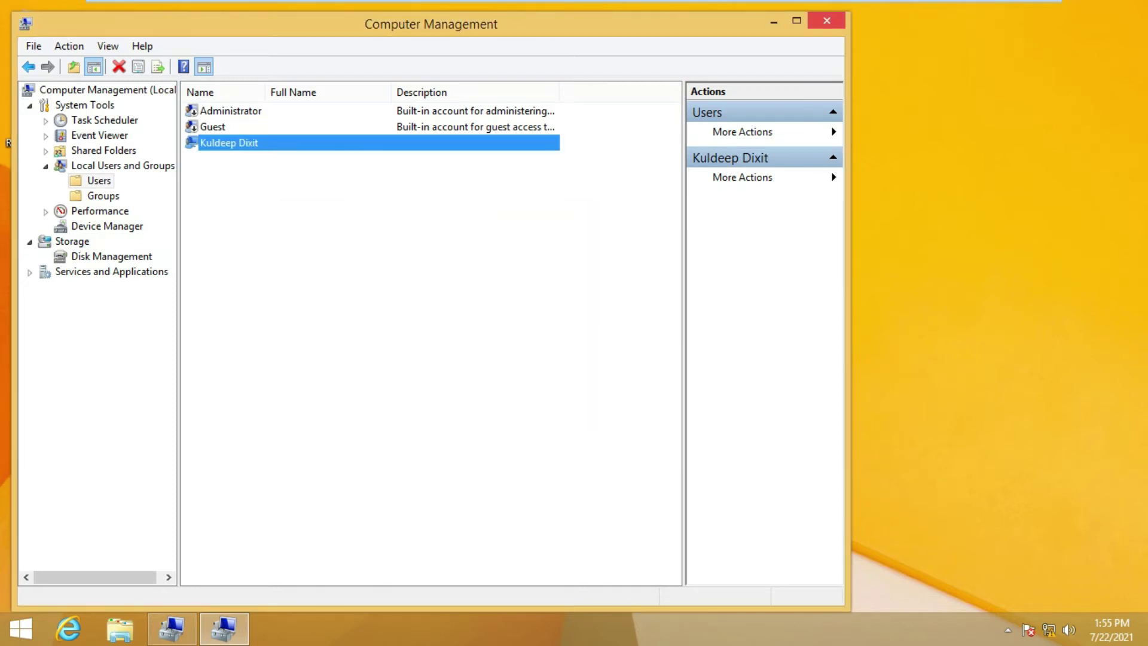
pyautogui.hotkey('alt', 'F4')
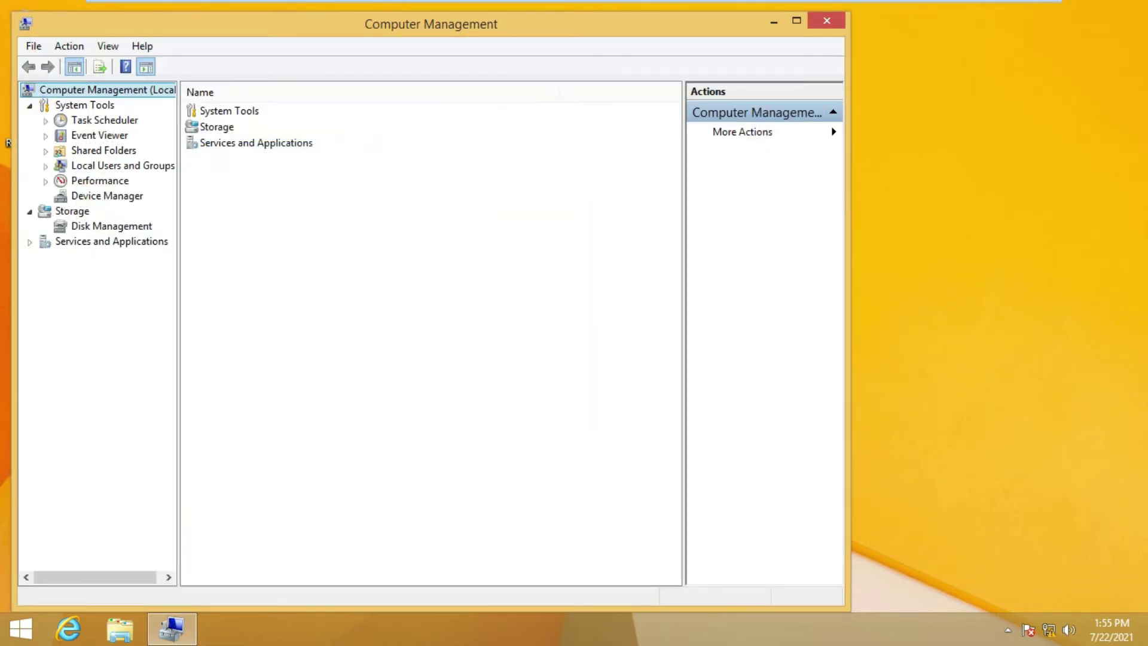
# Close Computer Management and refresh the desktop several times
pyautogui.hotkey('alt', 'F4')
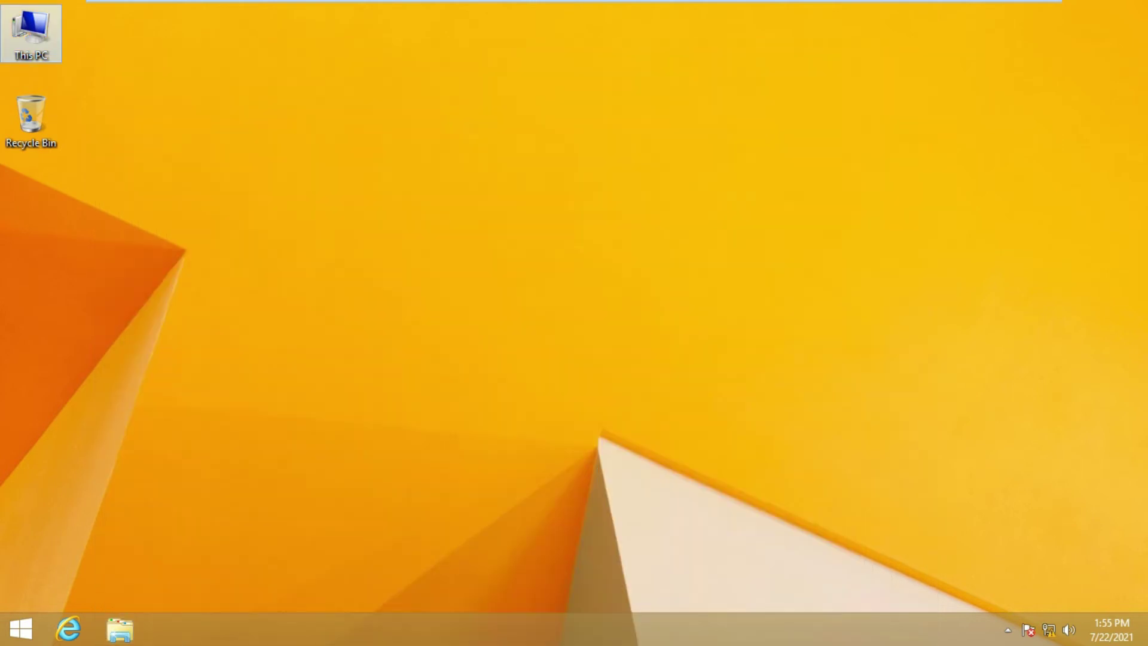
pyautogui.rightClick(786, 76)
pyautogui.rightClick(827, 132)
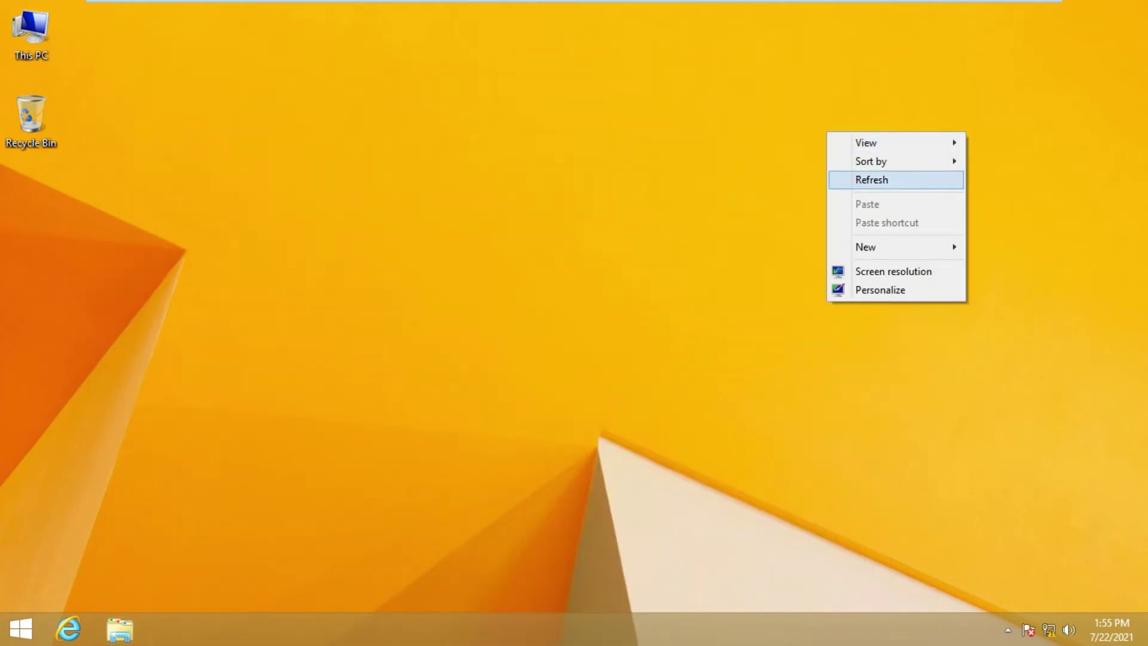
pyautogui.press('Return')
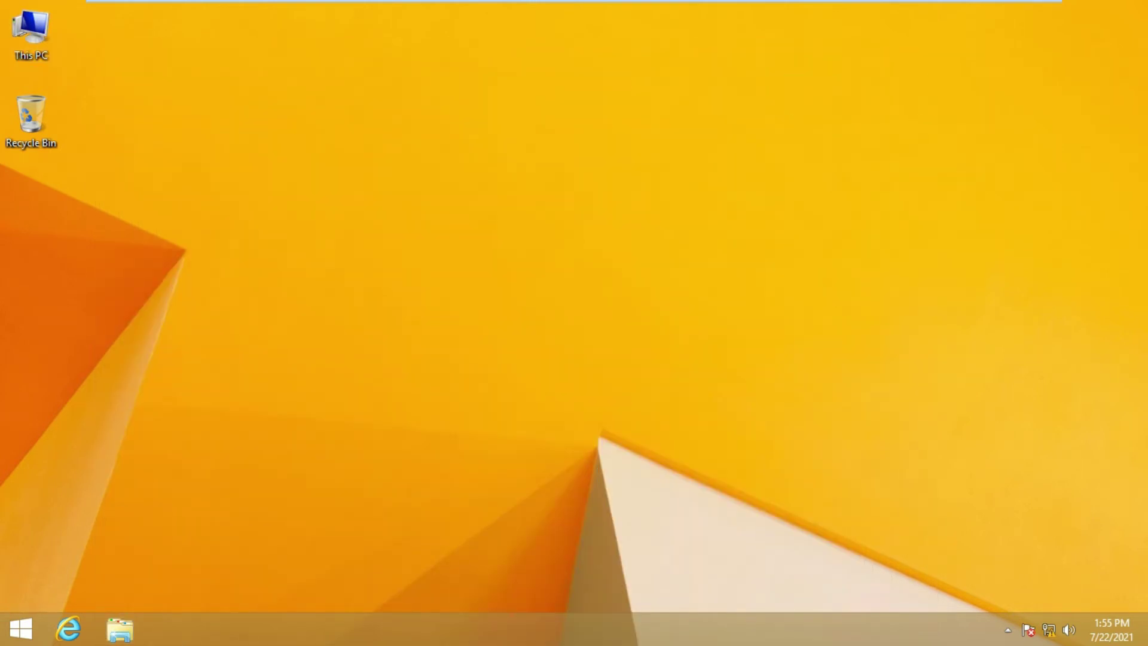
pyautogui.rightClick(582, 154)
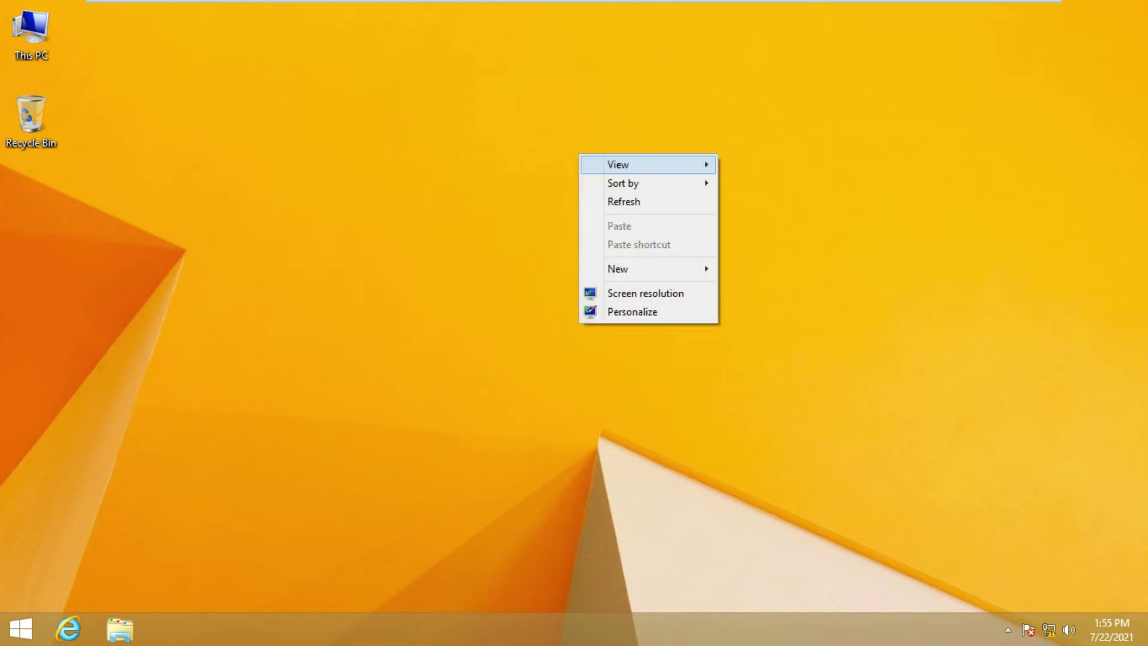
pyautogui.press('Down')
pyautogui.press('Down')
pyautogui.press('Return')
pyautogui.rightClick(436, 160)
pyautogui.press('Down')
pyautogui.press('Down')
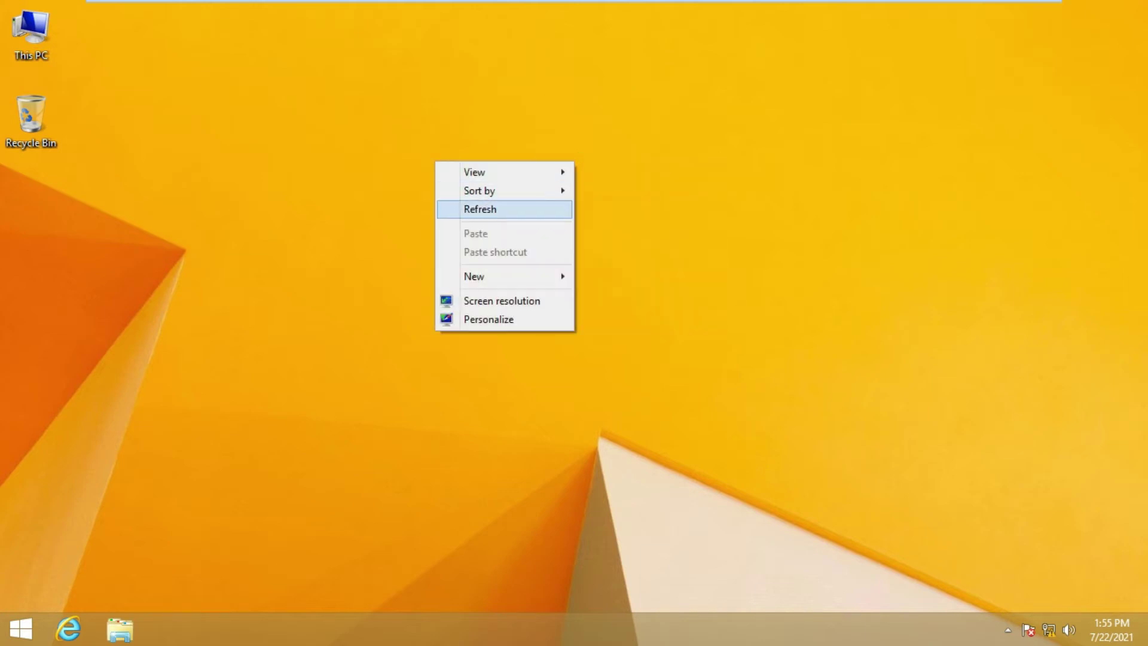
pyautogui.press('Return')
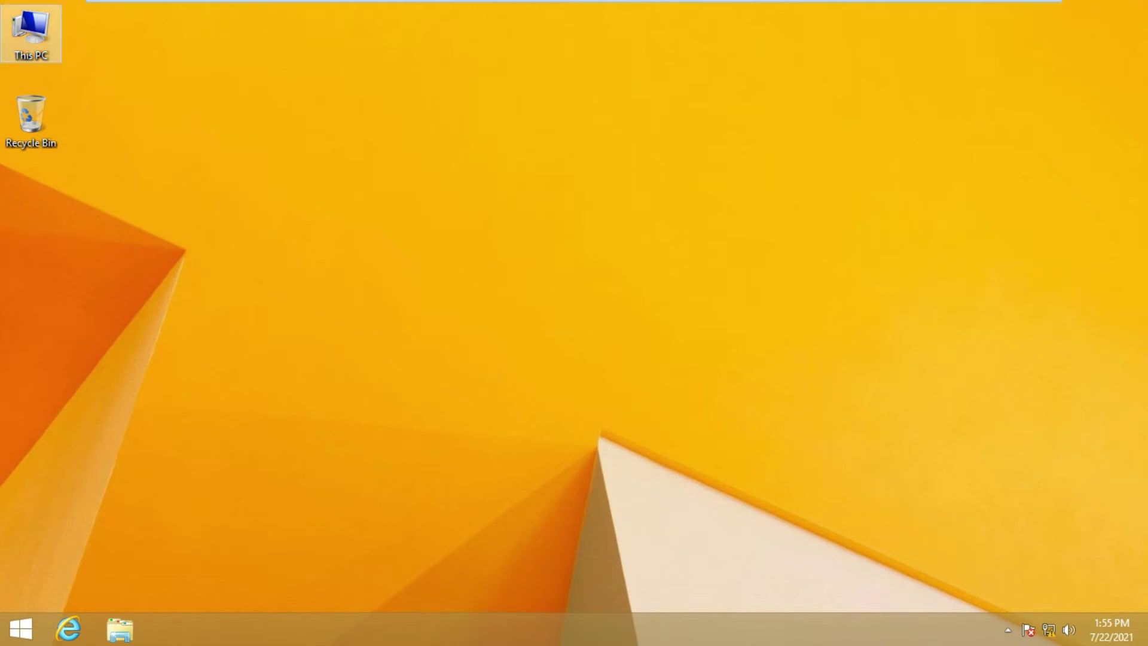
# Check the computer name and WORKGROUP in This PC's System properties, then close both windows
pyautogui.rightClick(38, 46)
pyautogui.press('Return')
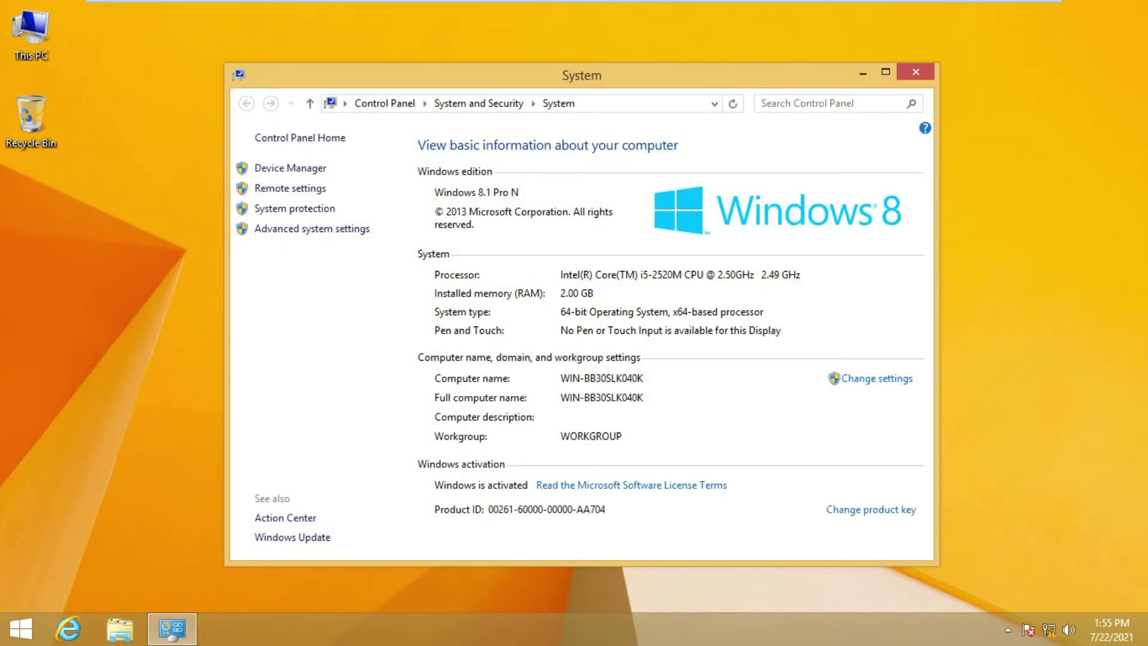
pyautogui.click(877, 377)
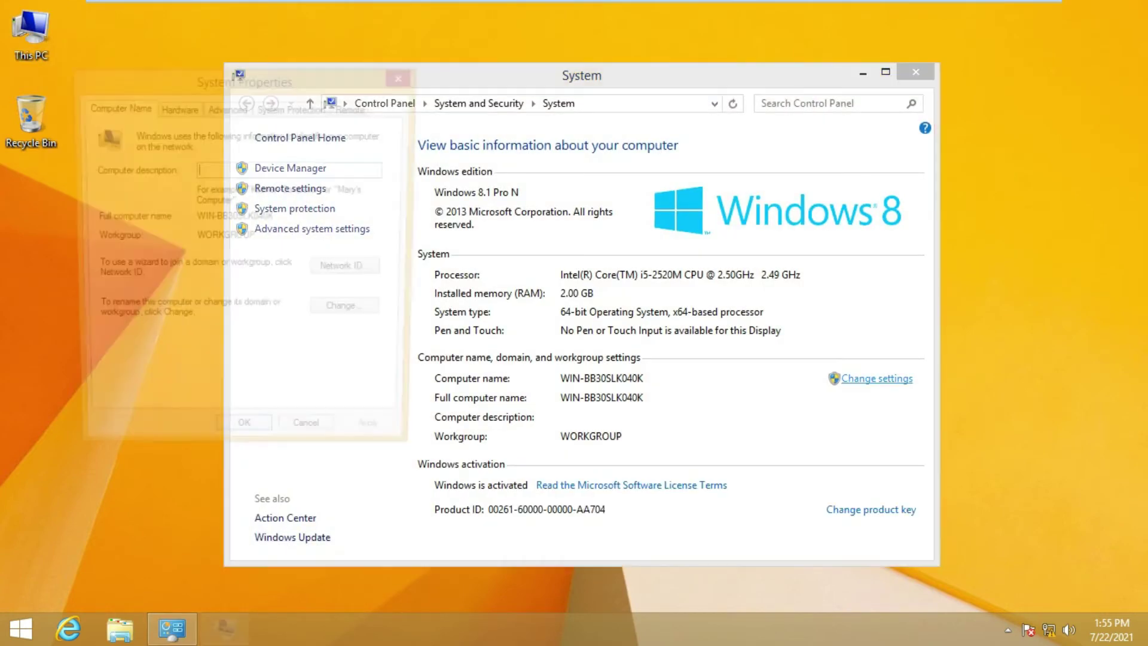
pyautogui.click(405, 74)
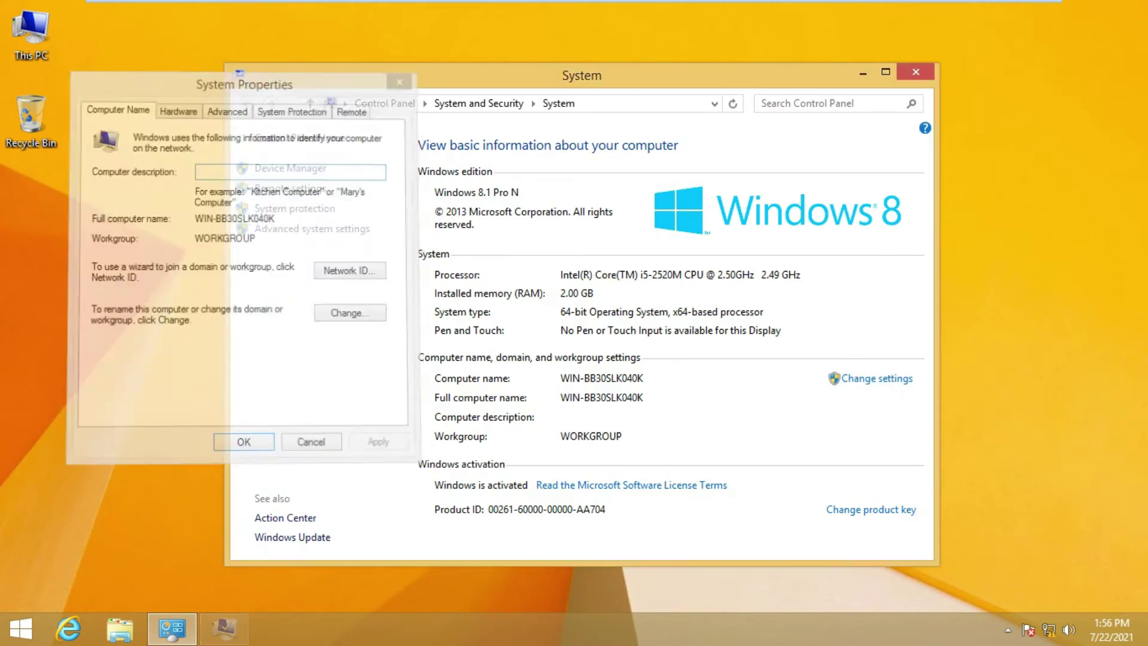
pyautogui.click(915, 72)
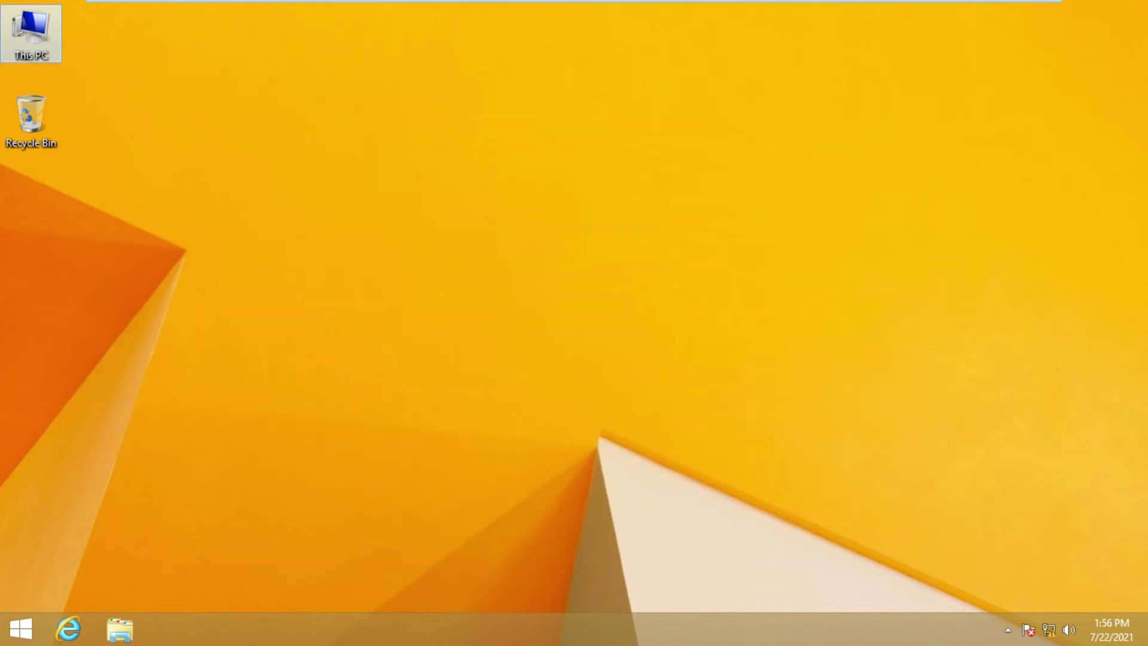
# Run sysdm.cpl and enter the computer description windows-pc
pyautogui.press('super+r')
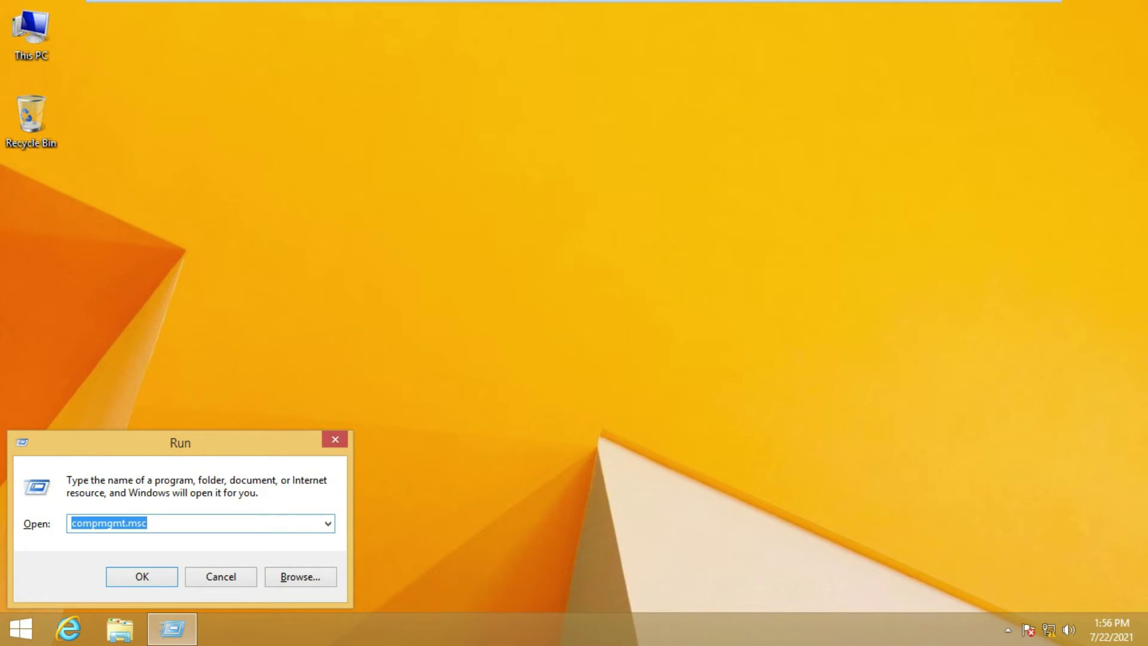
pyautogui.write('sysdm')
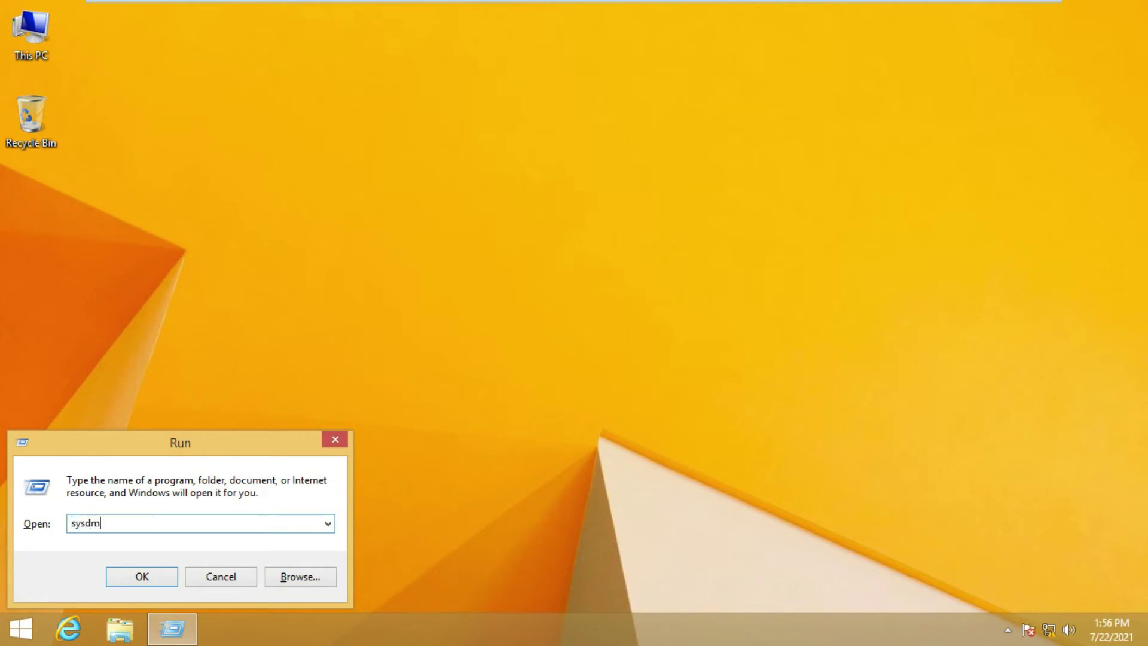
pyautogui.write('.cpl')
pyautogui.press('Return')
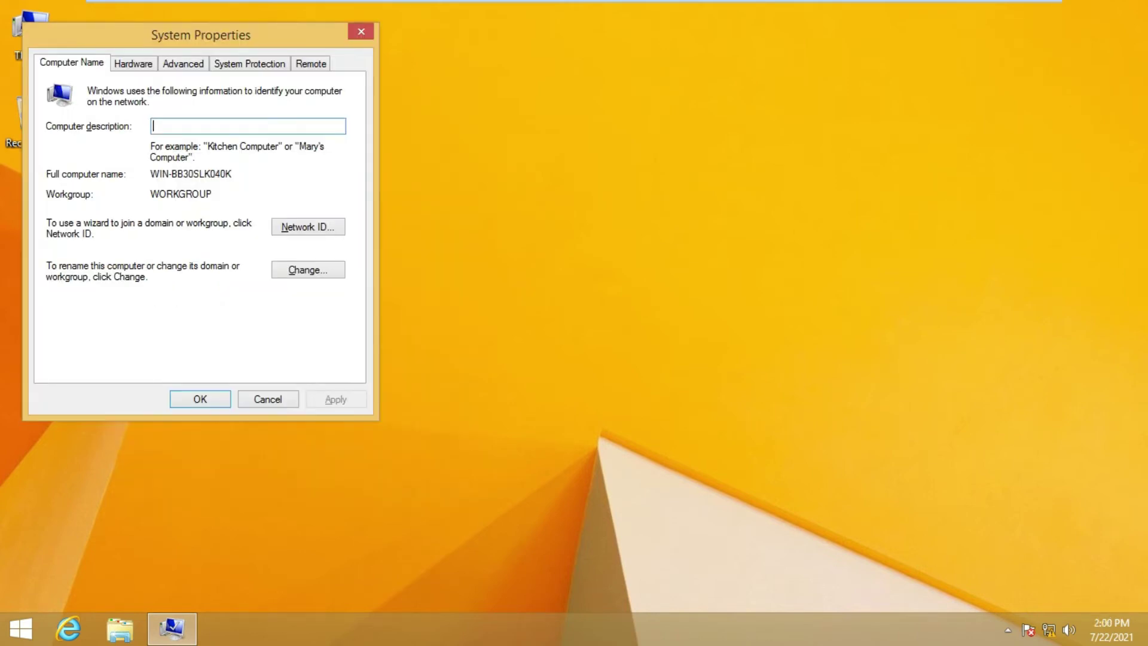
pyautogui.moveTo(266, 36); pyautogui.dragTo(387, 84)
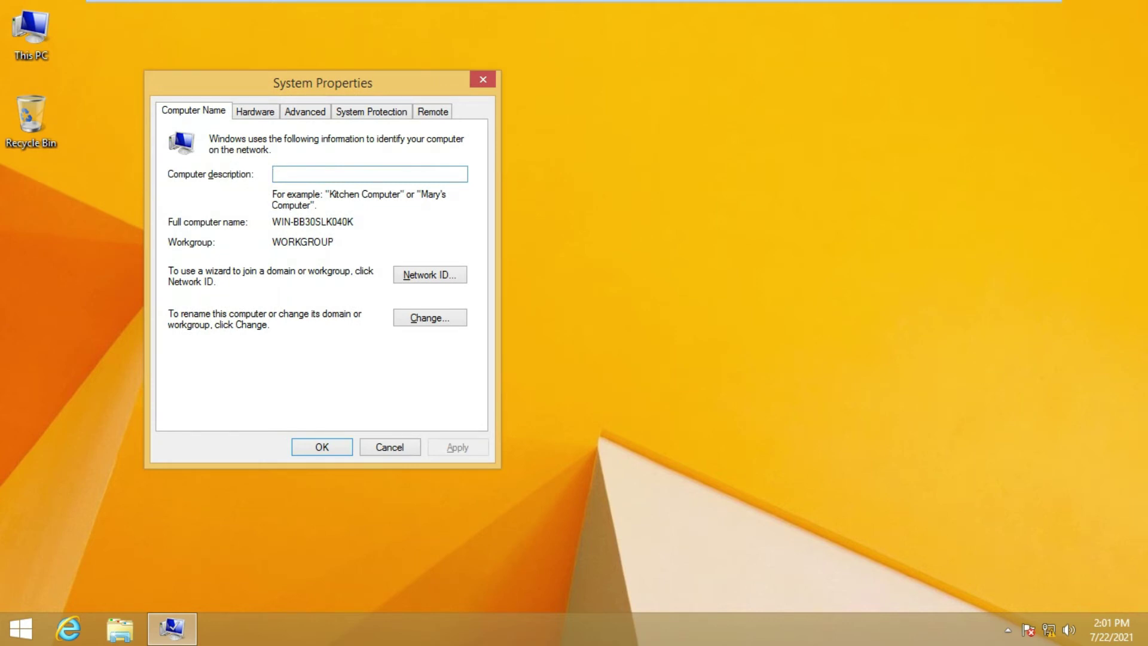
pyautogui.write('windows8')
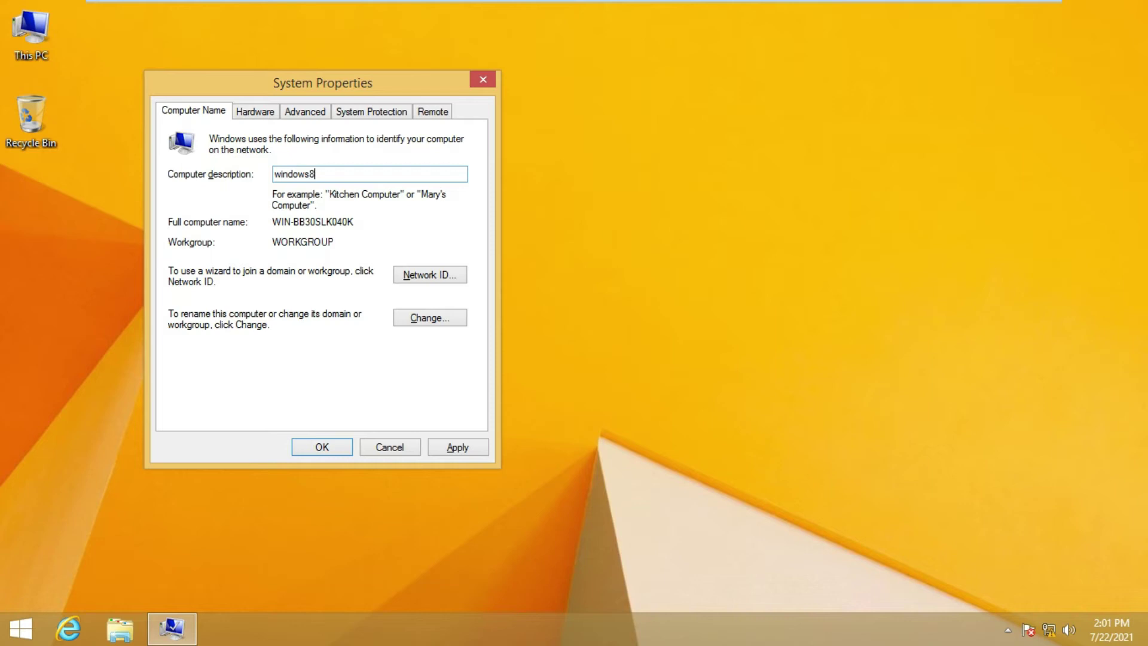
pyautogui.press('BackSpace')
pyautogui.write('-pc')
# Rename the computer to windows-pc and submit joining the PMI.com domain
pyautogui.hotkey('ctrl', 'a')
pyautogui.hotkey('ctrl', 'c')
pyautogui.hotkey('alt', 'c')
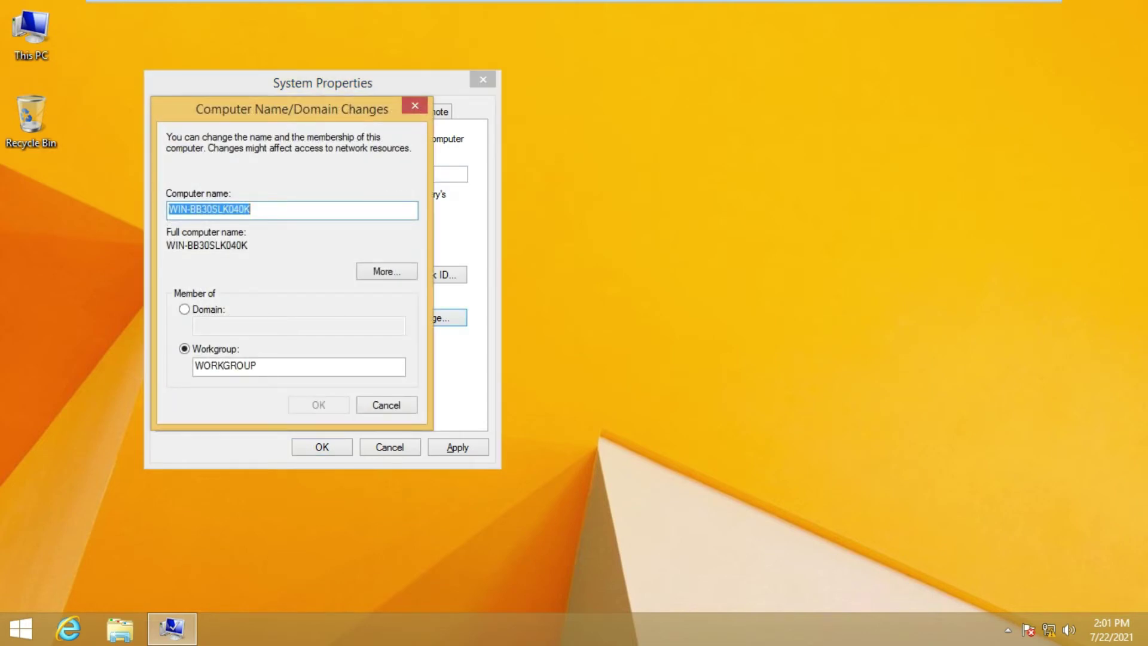
pyautogui.hotkey('ctrl', 'v')
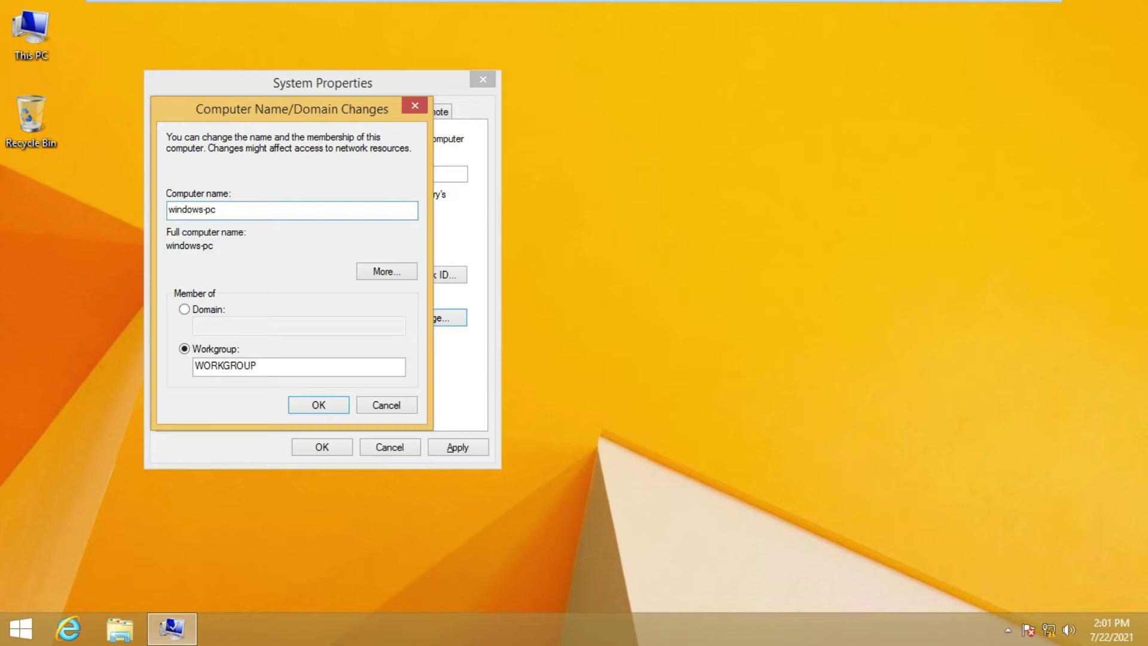
pyautogui.hotkey('alt', 'd')
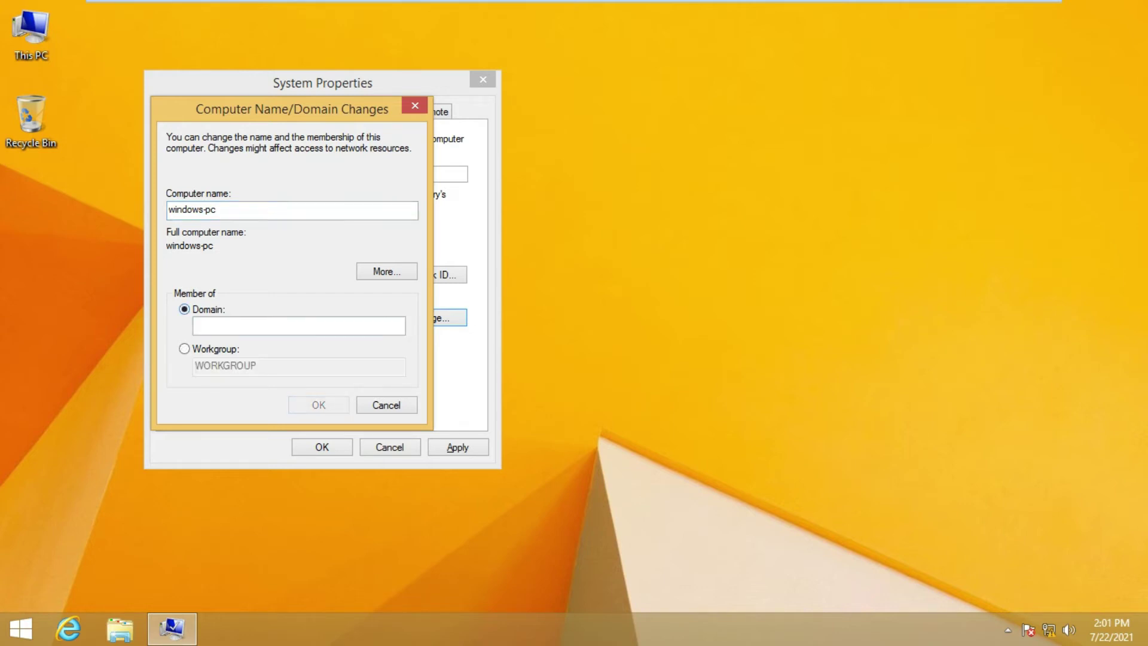
pyautogui.write('PMI')
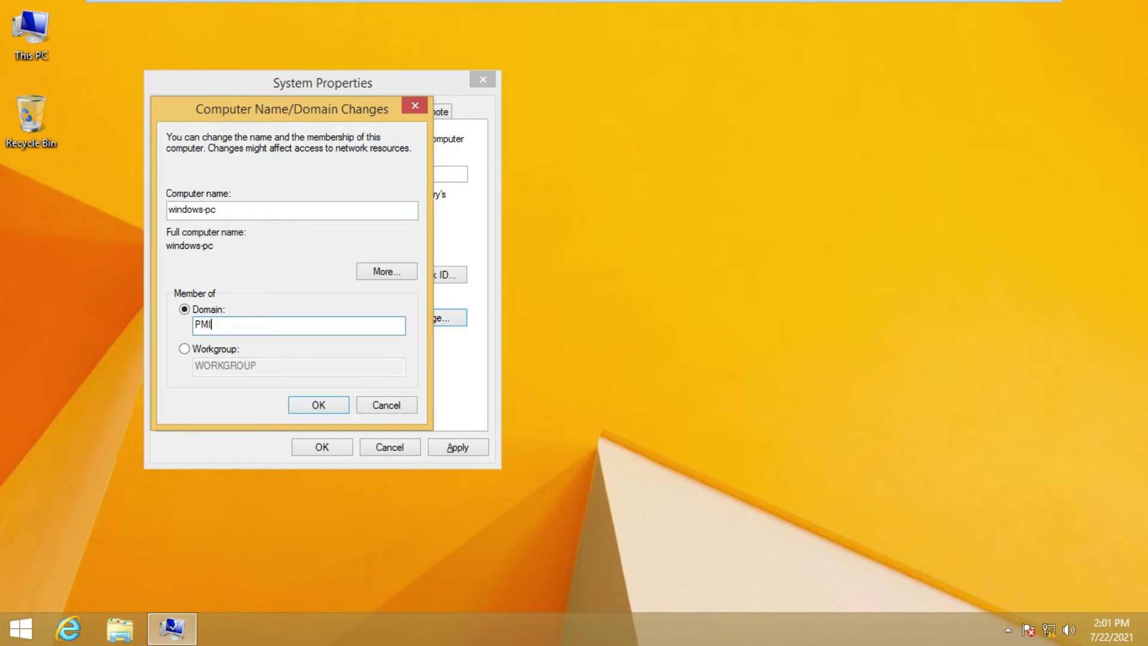
pyautogui.write('.com')
pyautogui.press('Return')
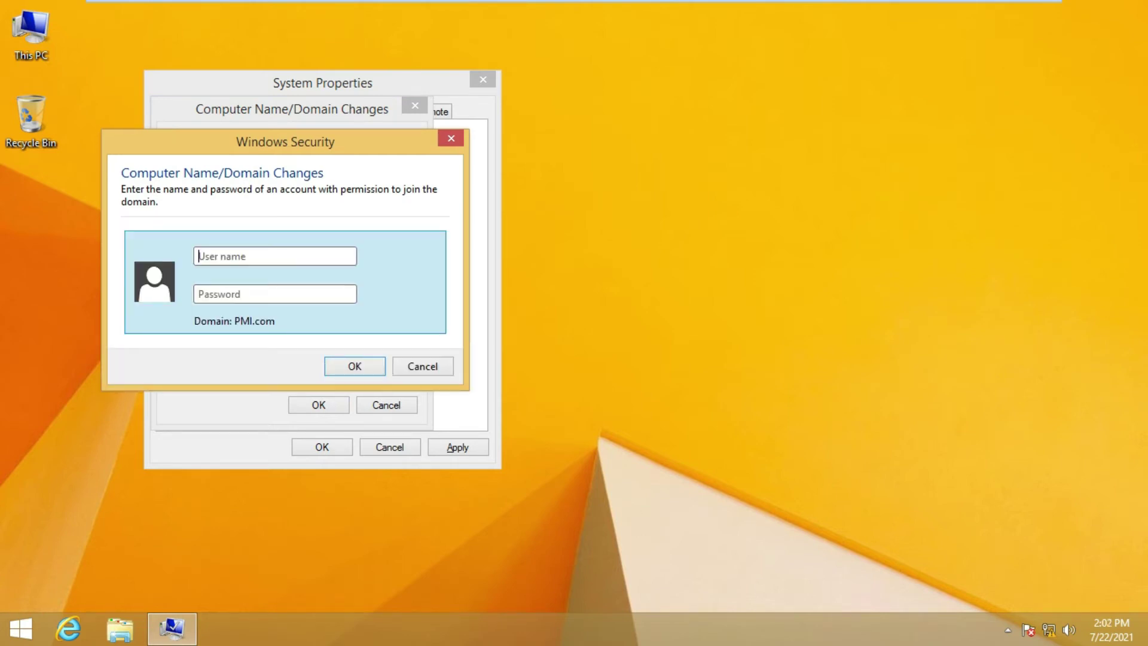
# Authenticate the domain join with the PMI administrator account and its password
pyautogui.write('pmi\\administrator')
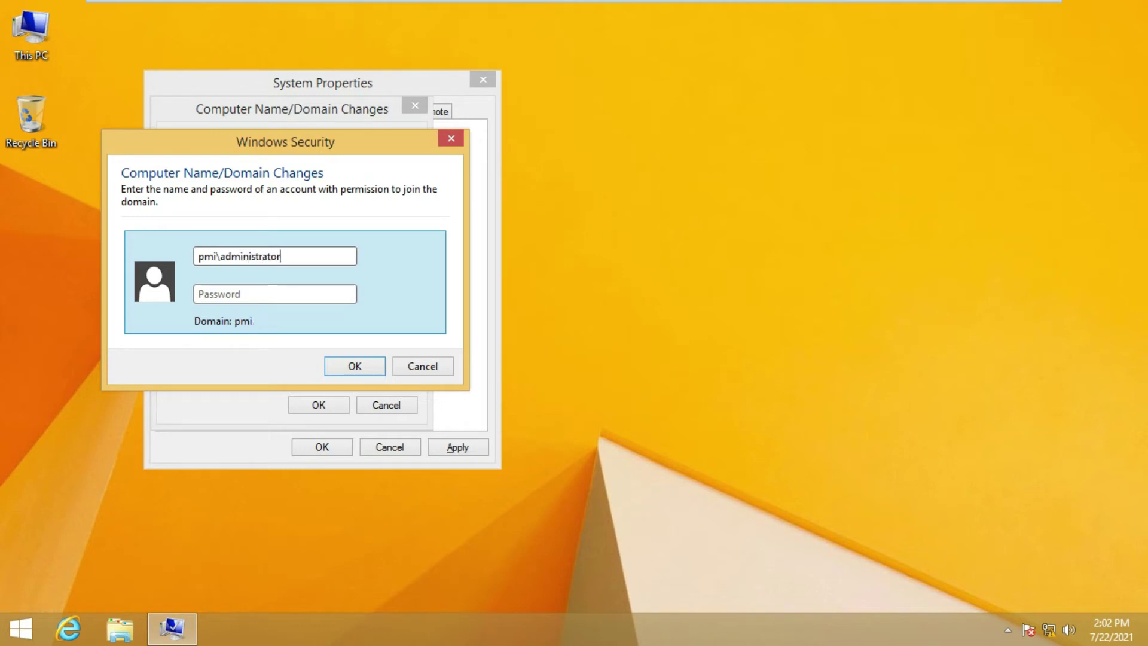
pyautogui.press('Tab')
pyautogui.write('•••••••••')
pyautogui.press('Return')
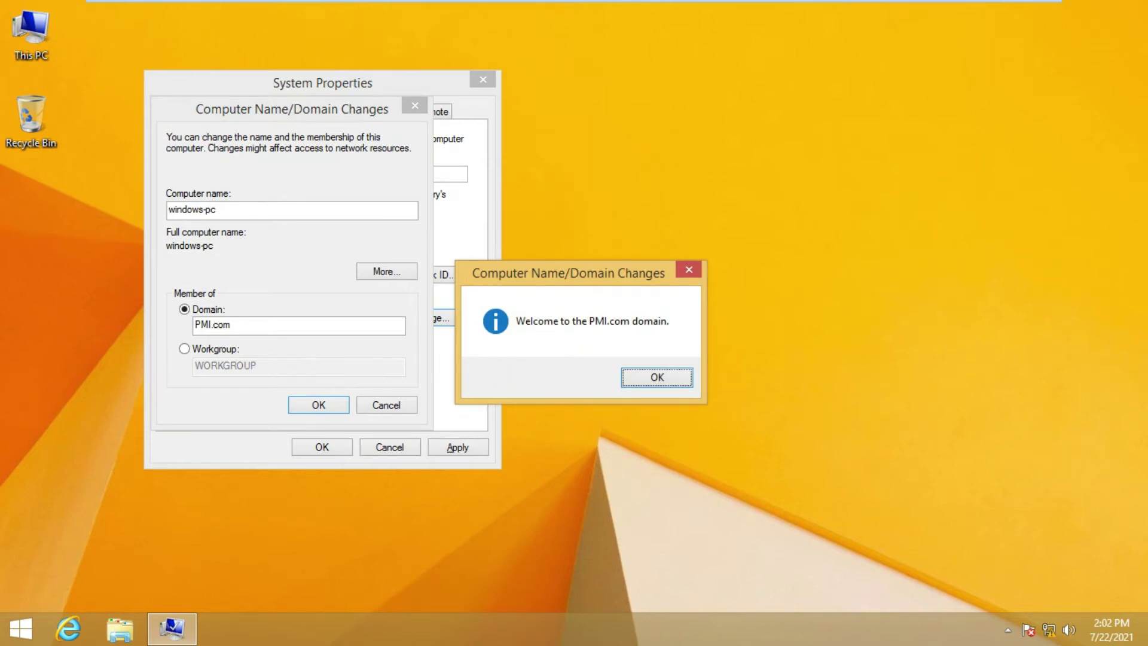
# Acknowledge the welcome and restart messages, close System Properties, and restart now
pyautogui.press('Return')
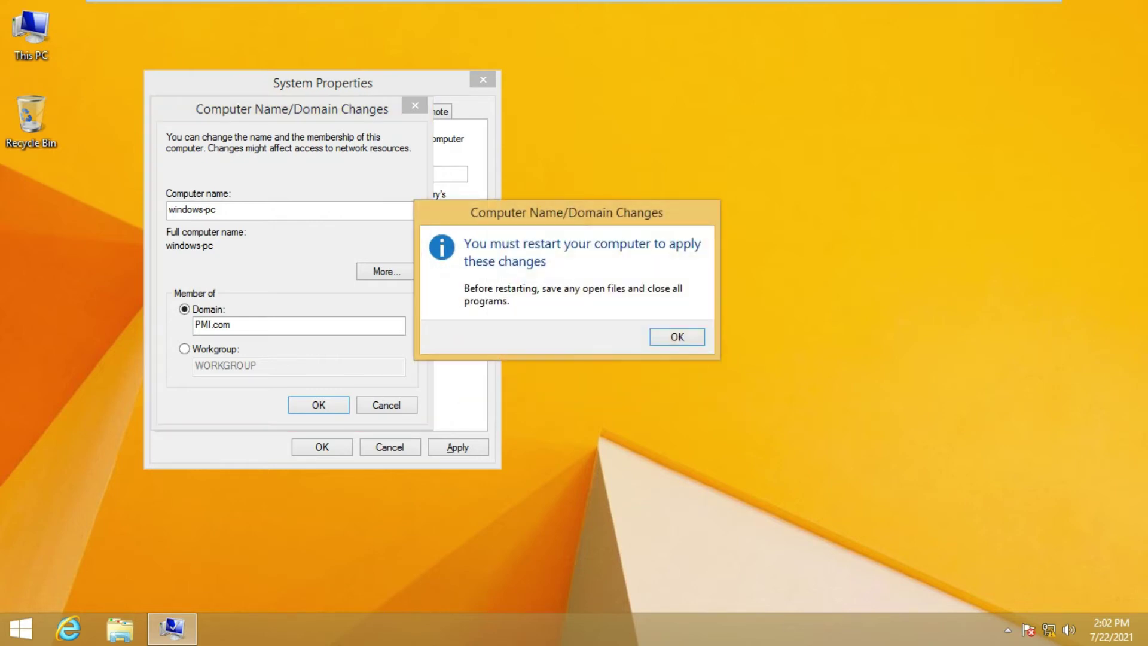
pyautogui.press('Return')
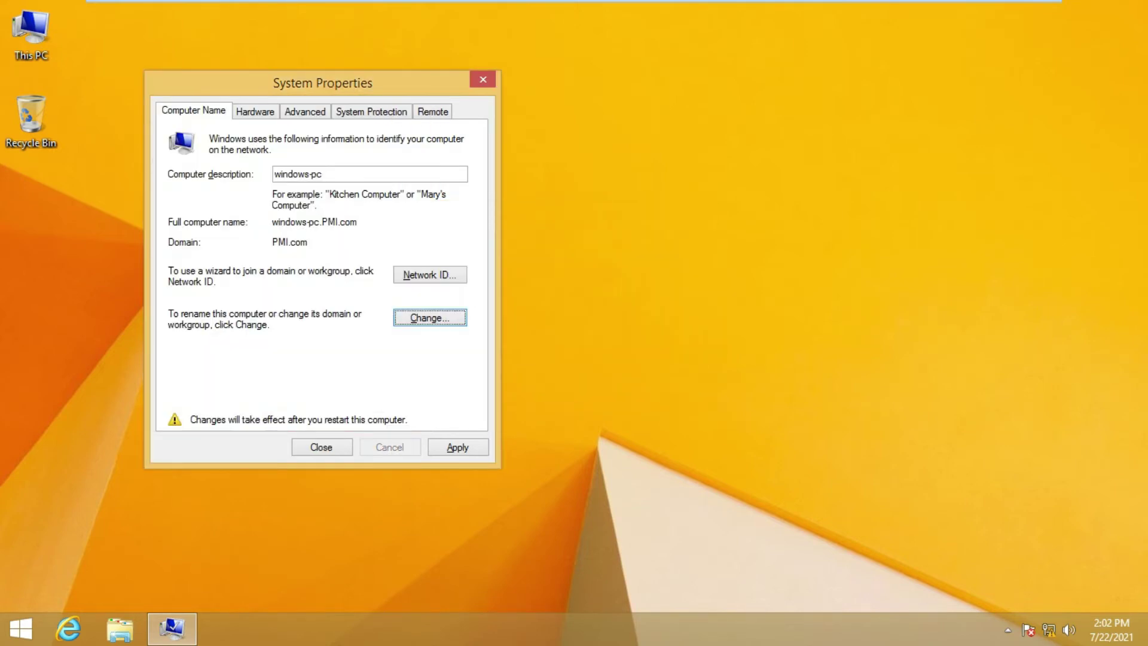
pyautogui.click(458, 448)
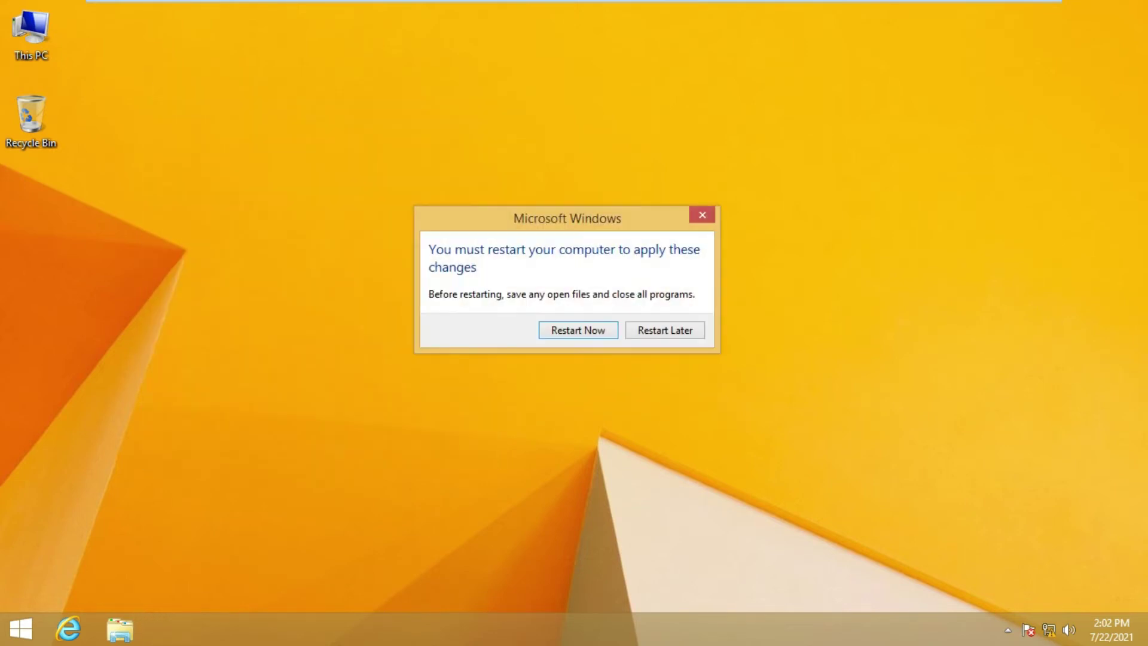
pyautogui.press('Return')
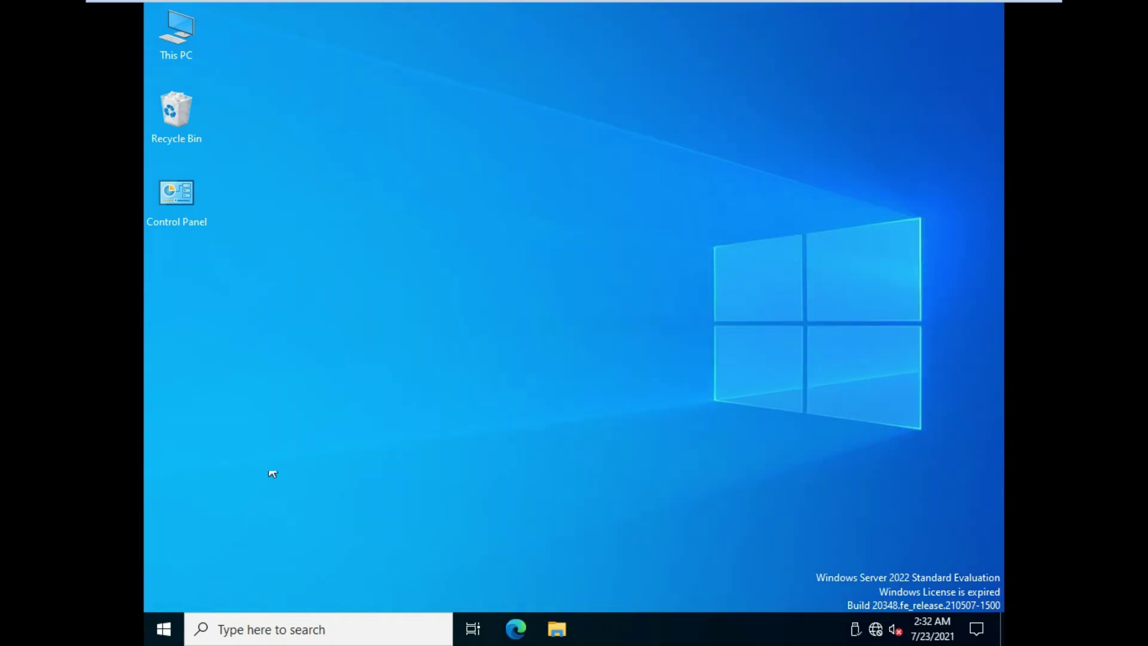
# Confirm WINDOWS-PC is listed under PMI.com Computers in dsa.msc, then minimize the console
pyautogui.press('super+r')
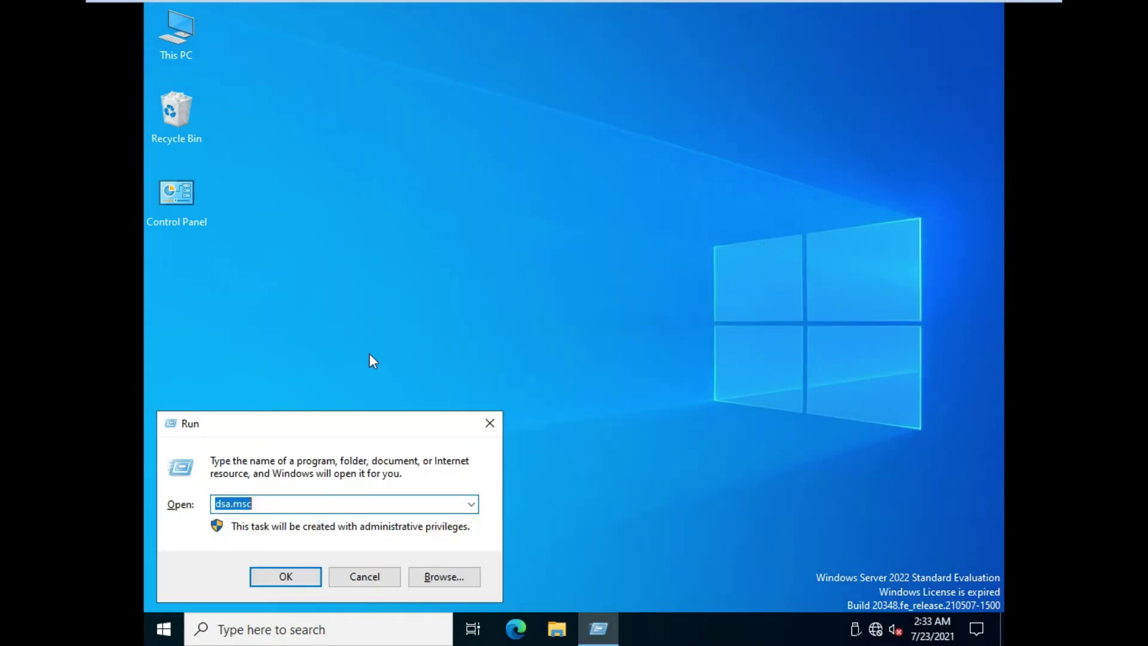
pyautogui.press('Return')
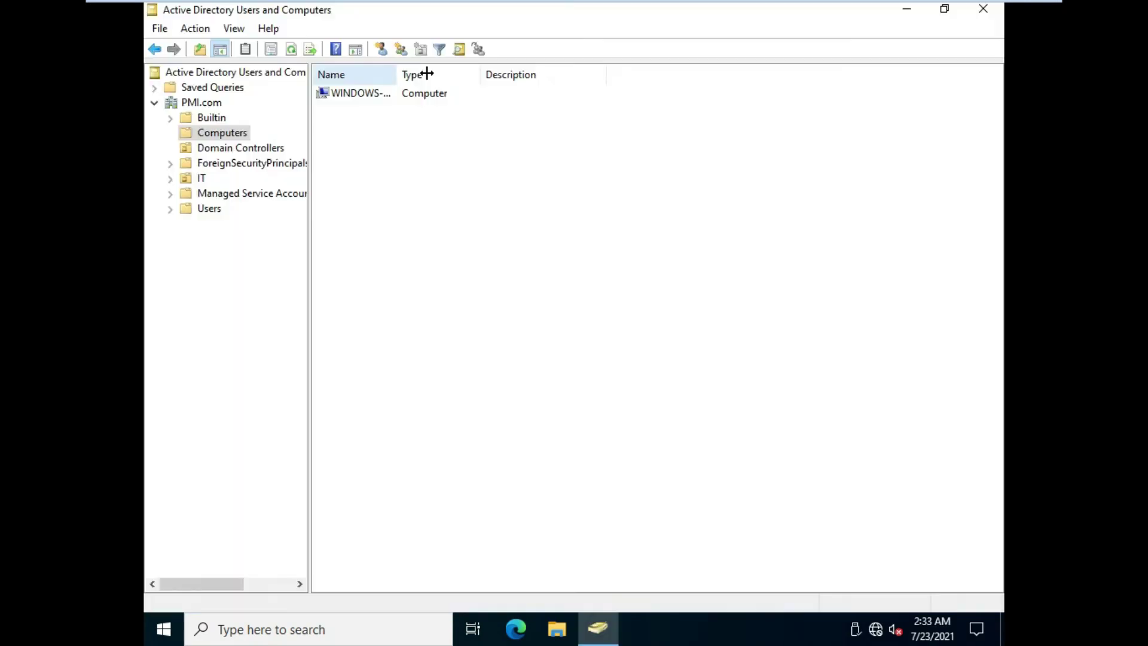
pyautogui.moveTo(421, 74); pyautogui.dragTo(436, 74)
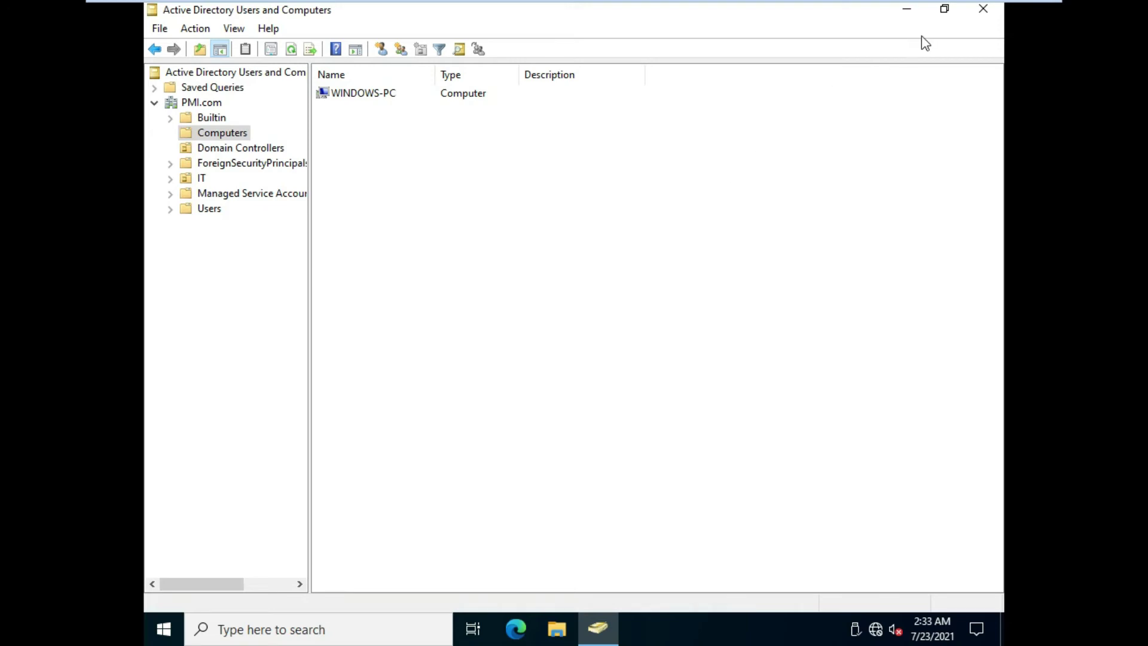
pyautogui.click(906, 9)
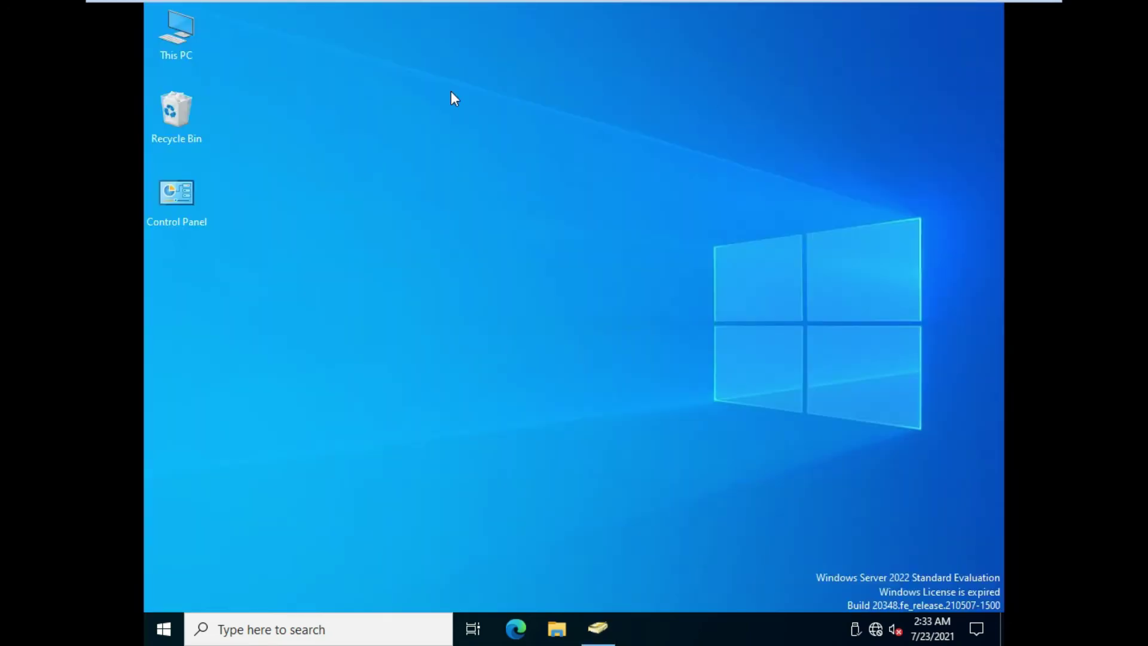
# Open Local Disk (C:) from This PC
pyautogui.rightClick(188, 33)
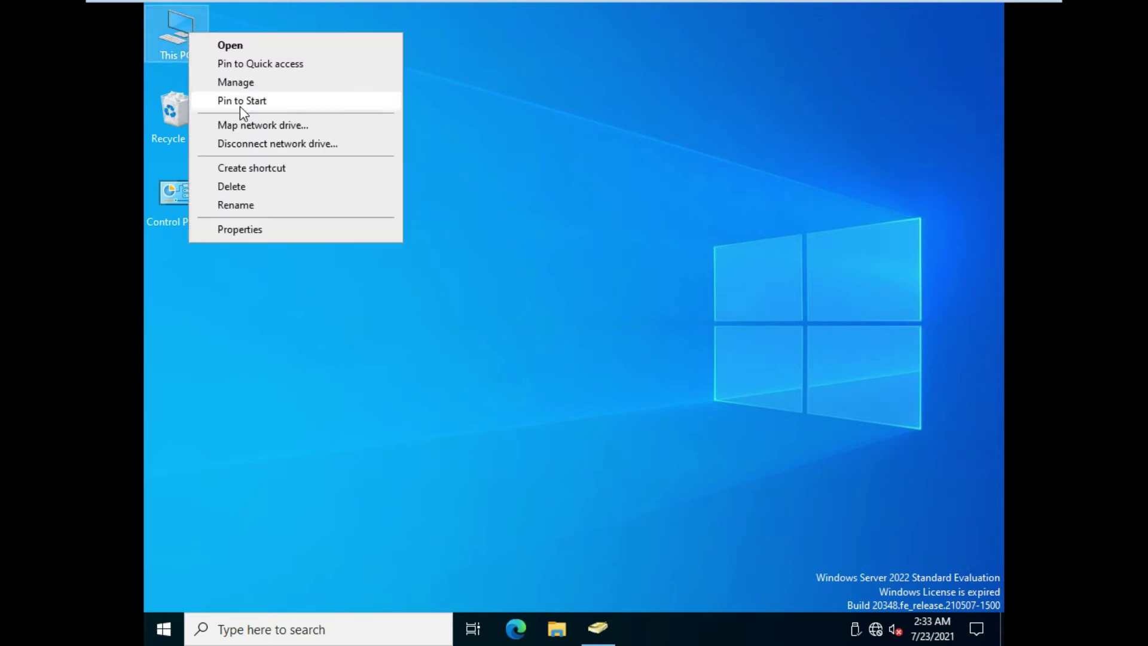
pyautogui.click(171, 31)
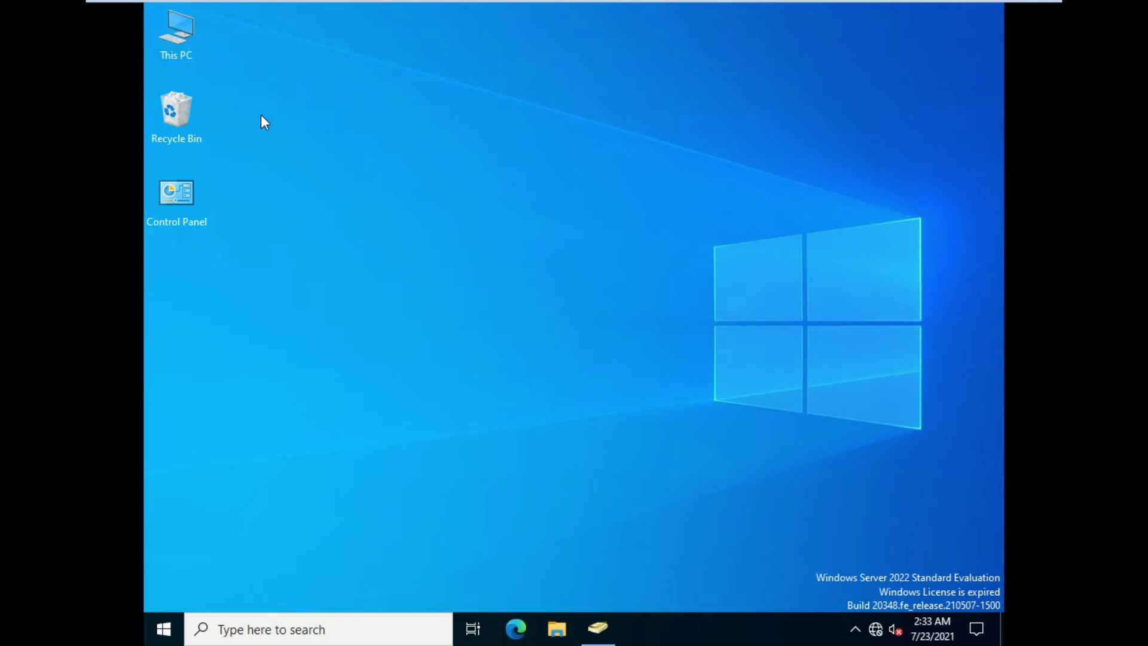
pyautogui.doubleClick(170, 27)
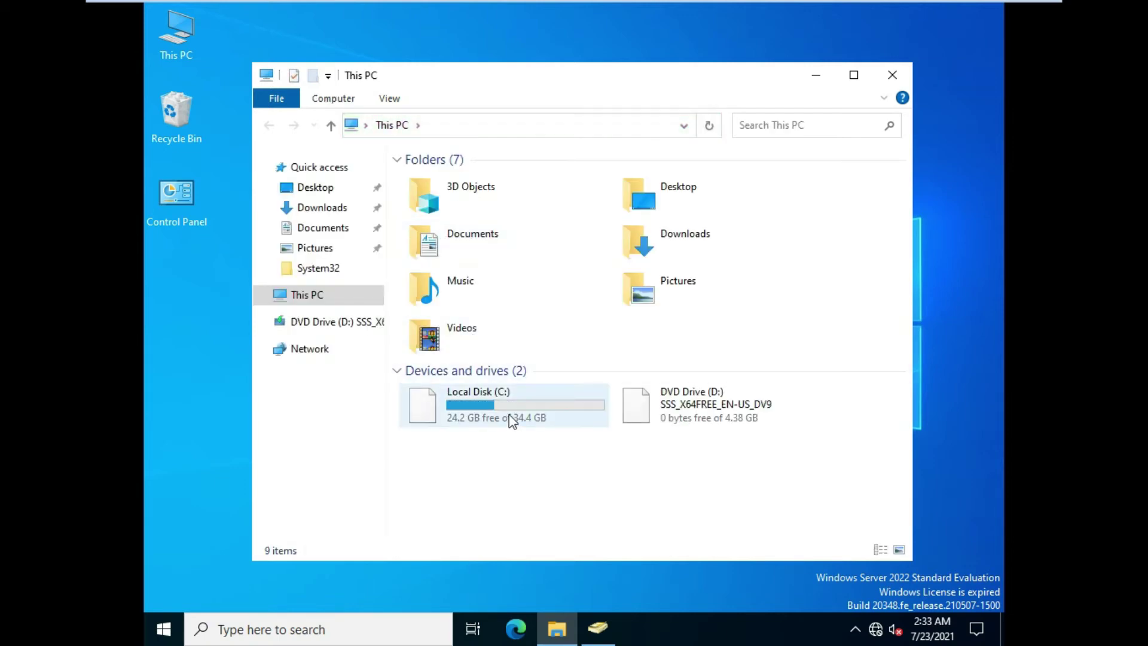
pyautogui.doubleClick(512, 421)
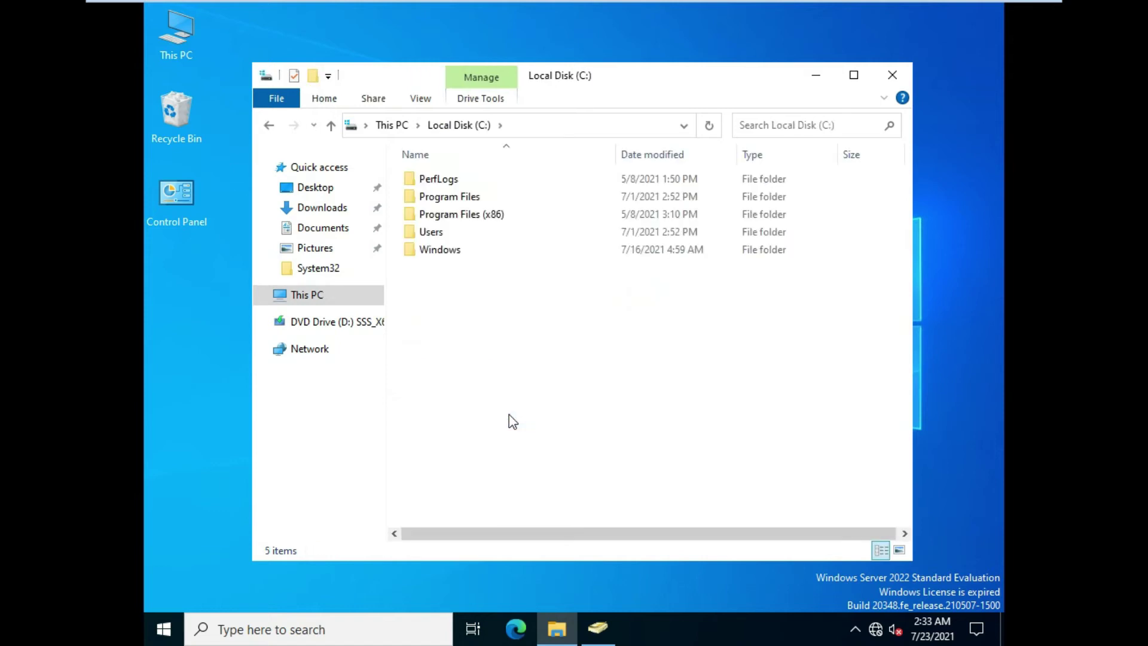
# Create two new folders, IT and HR, at the root of C:
pyautogui.rightClick(533, 363)
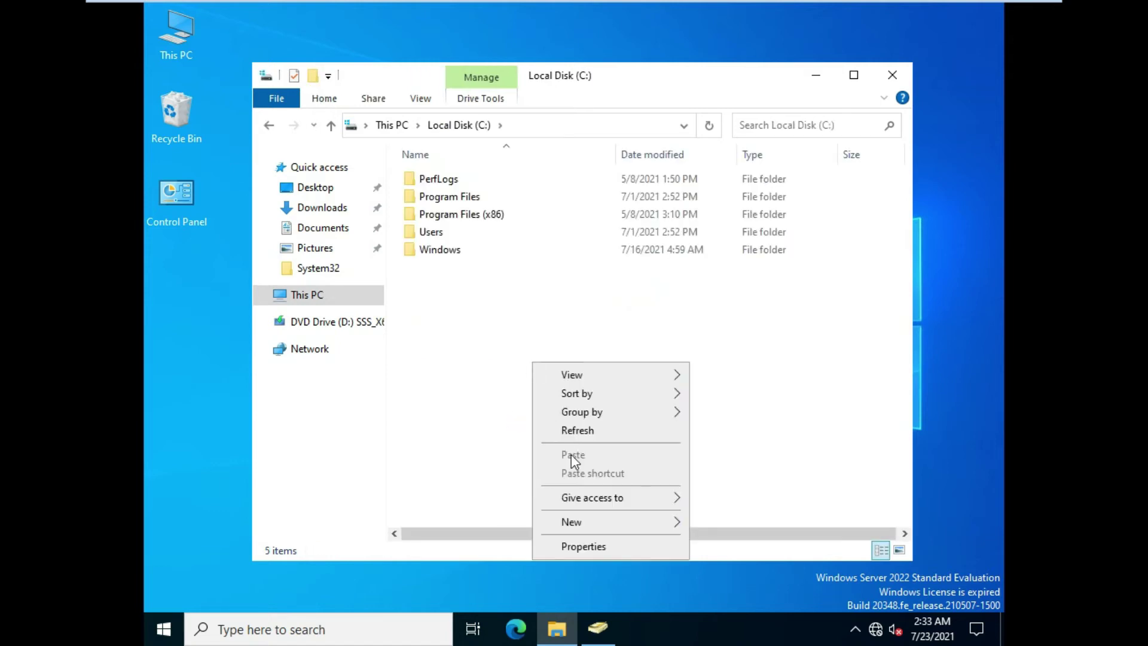
pyautogui.moveTo(636, 525)
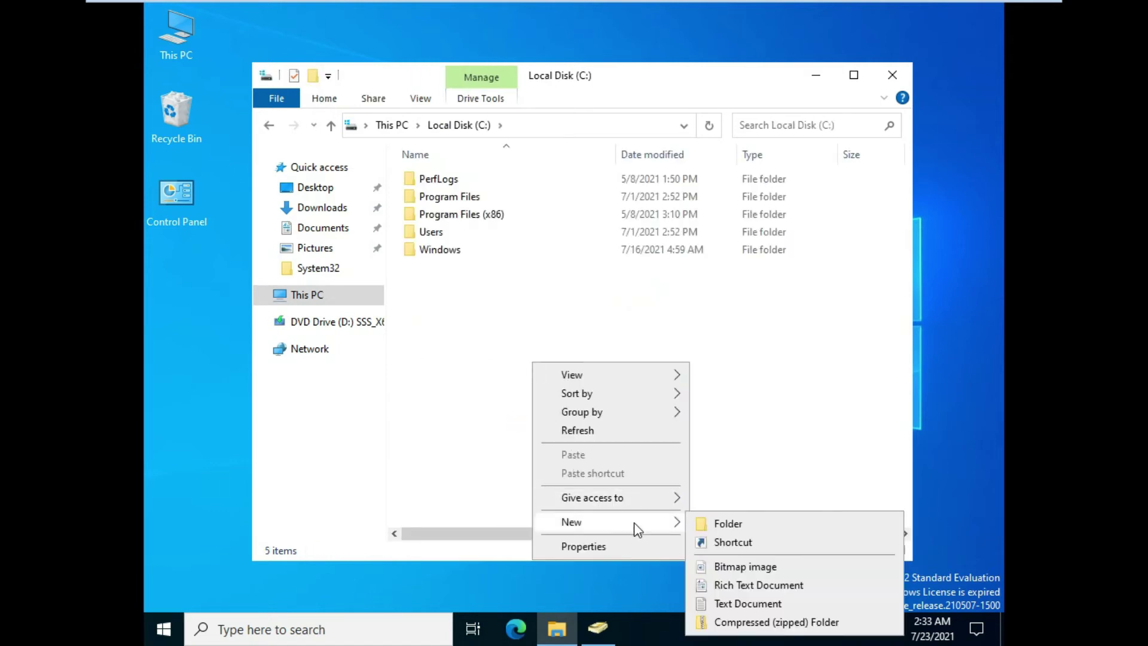
pyautogui.click(708, 520)
pyautogui.write('IT')
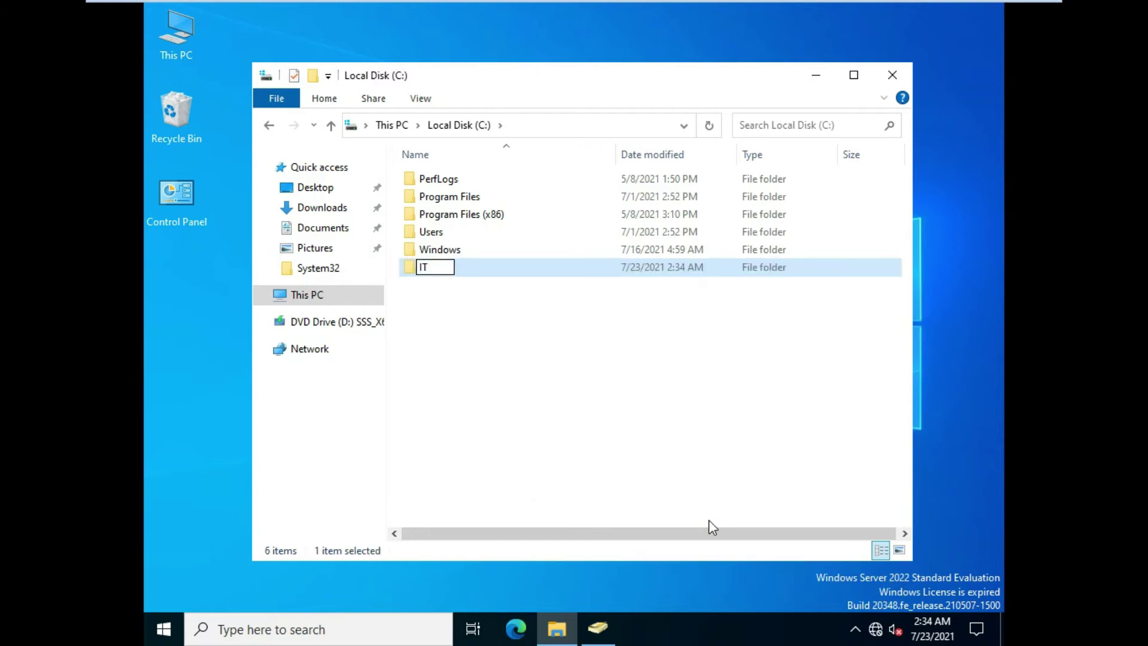
pyautogui.press('Return')
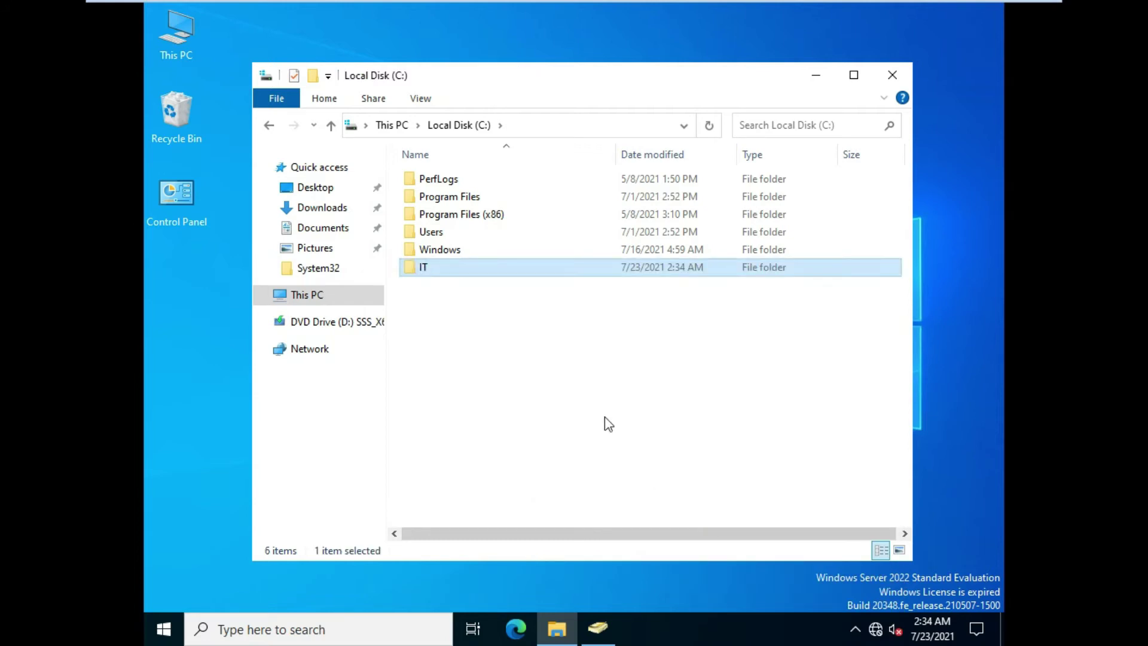
pyautogui.click(608, 423)
pyautogui.rightClick(607, 423)
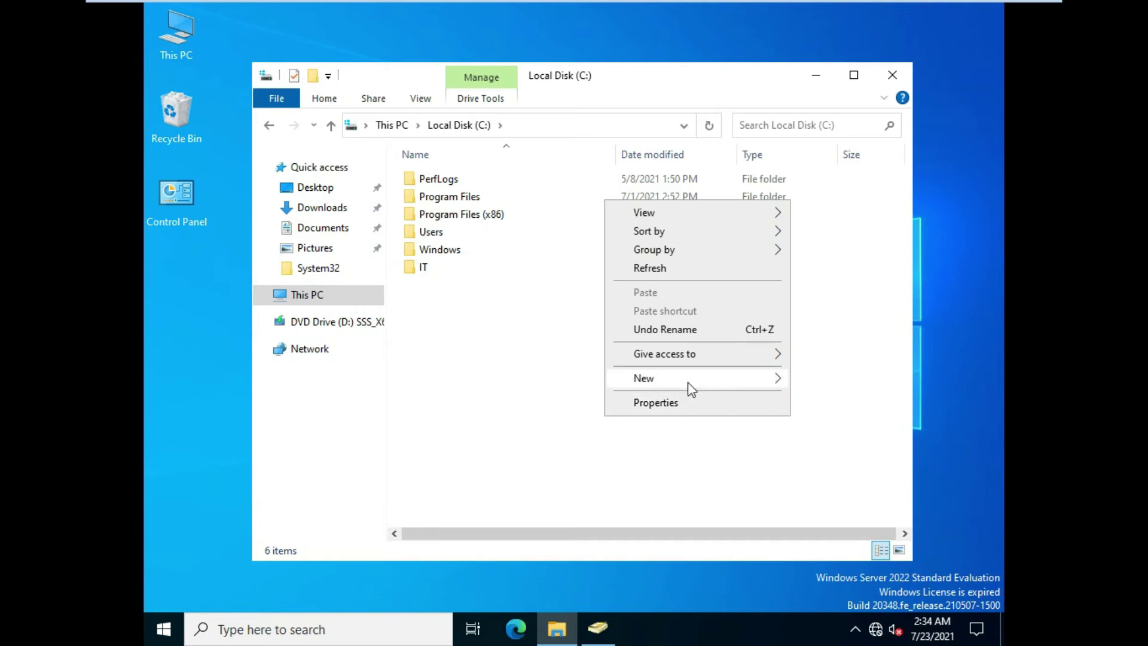
pyautogui.moveTo(690, 388)
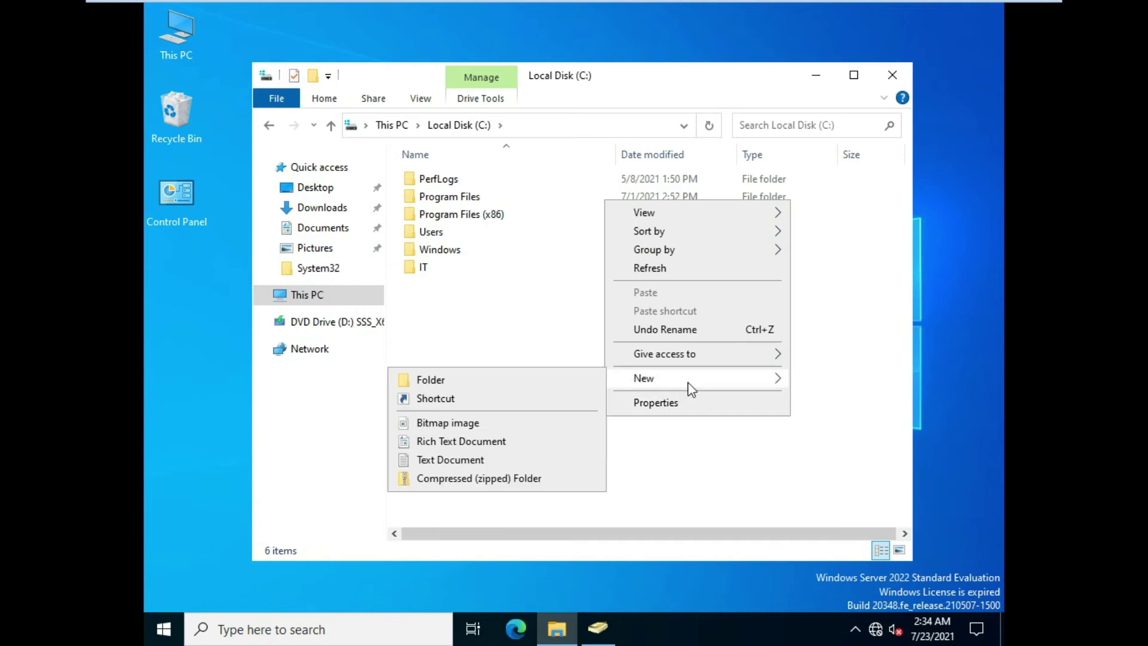
pyautogui.click(585, 381)
pyautogui.write('HR')
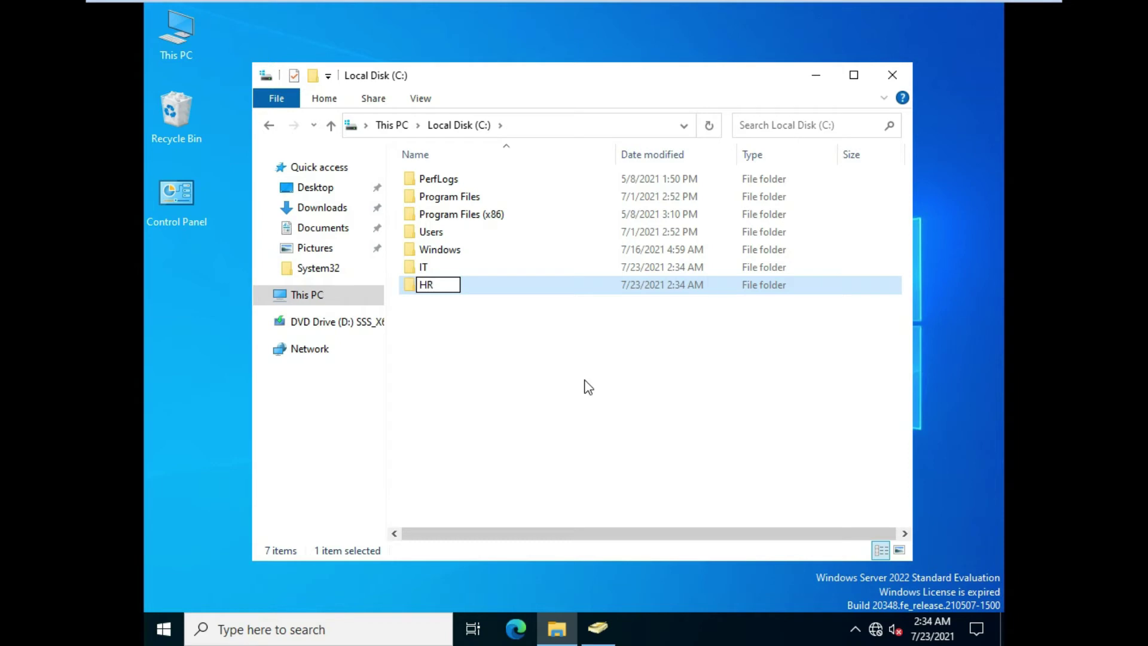
pyautogui.press('Return')
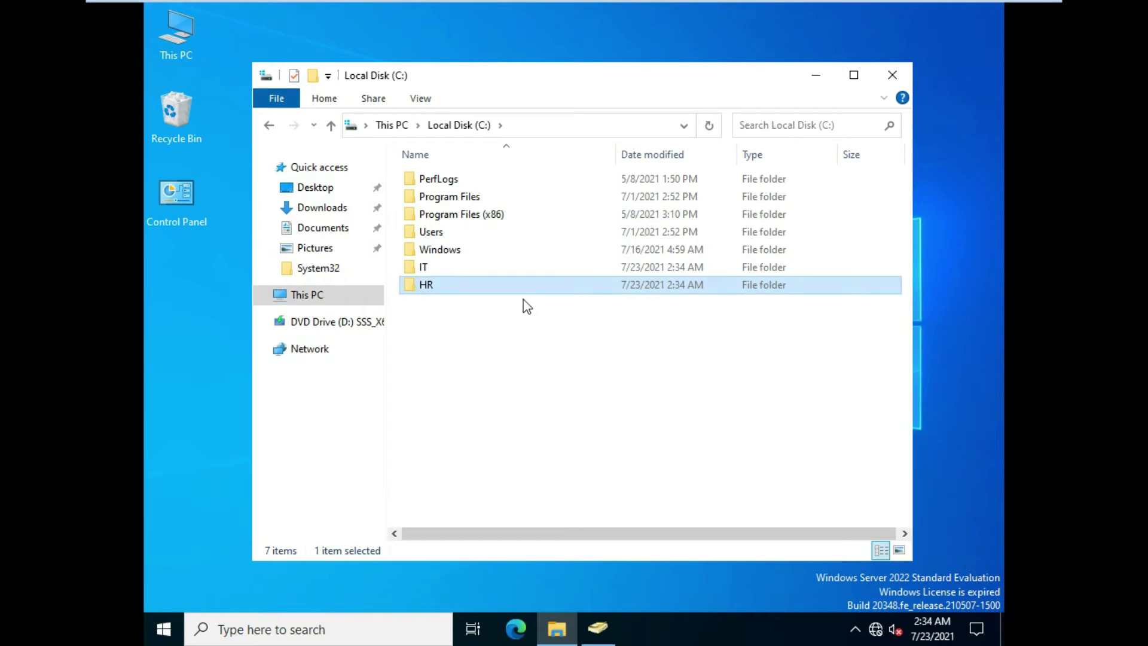
# Turn on Share this folder for the IT folder in Advanced Sharing
pyautogui.rightClick(513, 268)
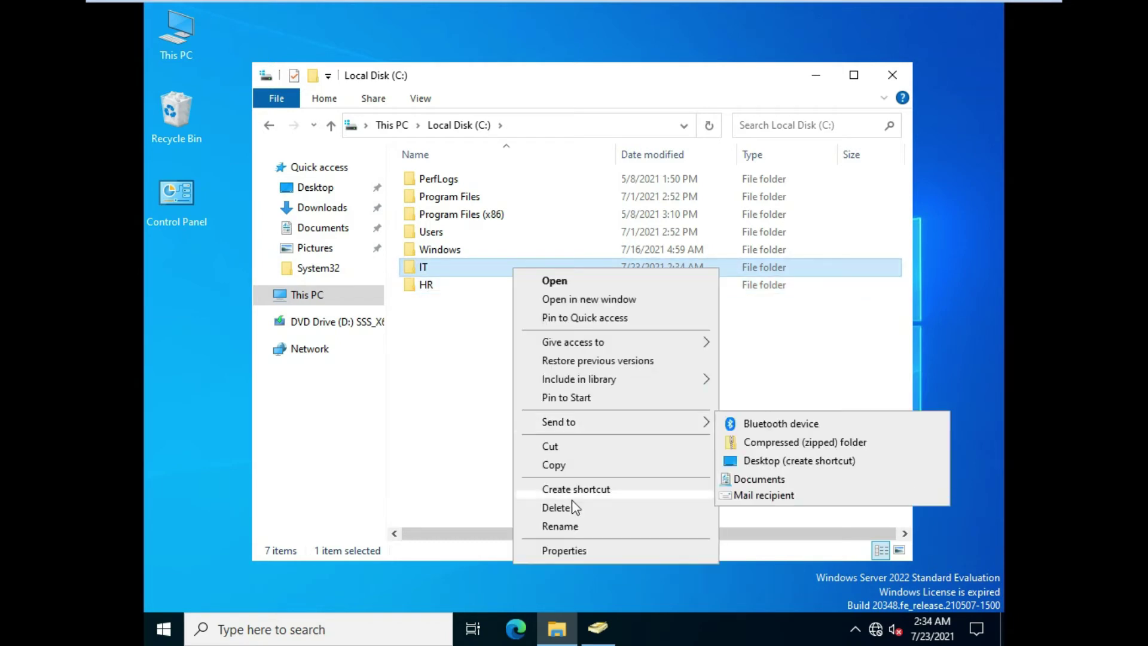
pyautogui.click(575, 550)
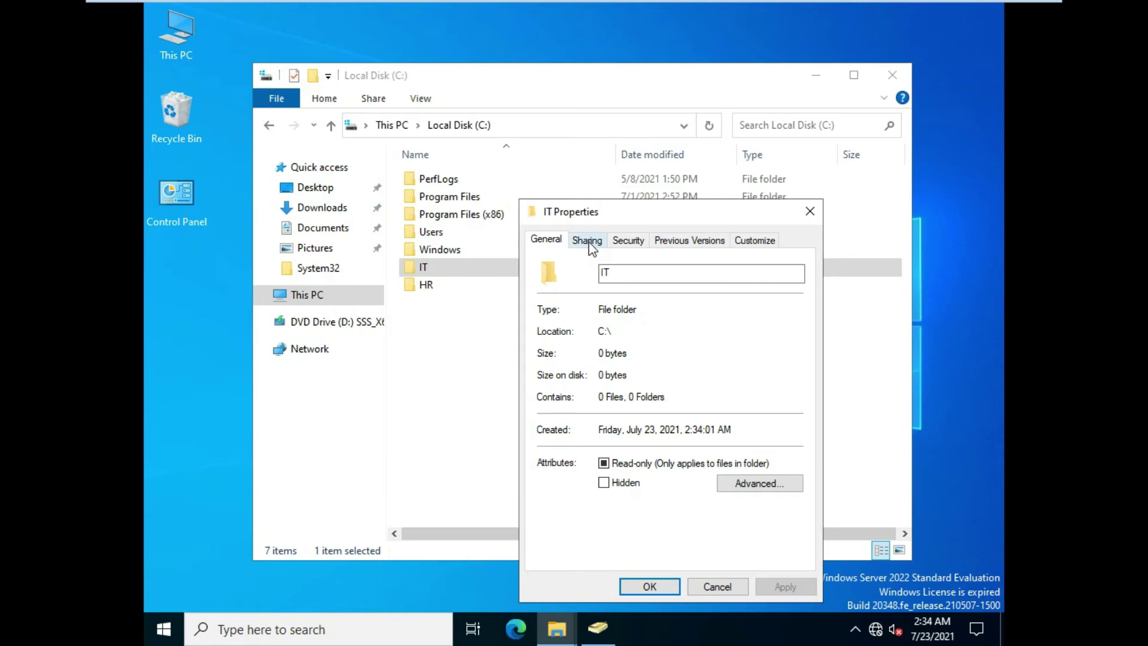
pyautogui.click(591, 241)
pyautogui.click(582, 439)
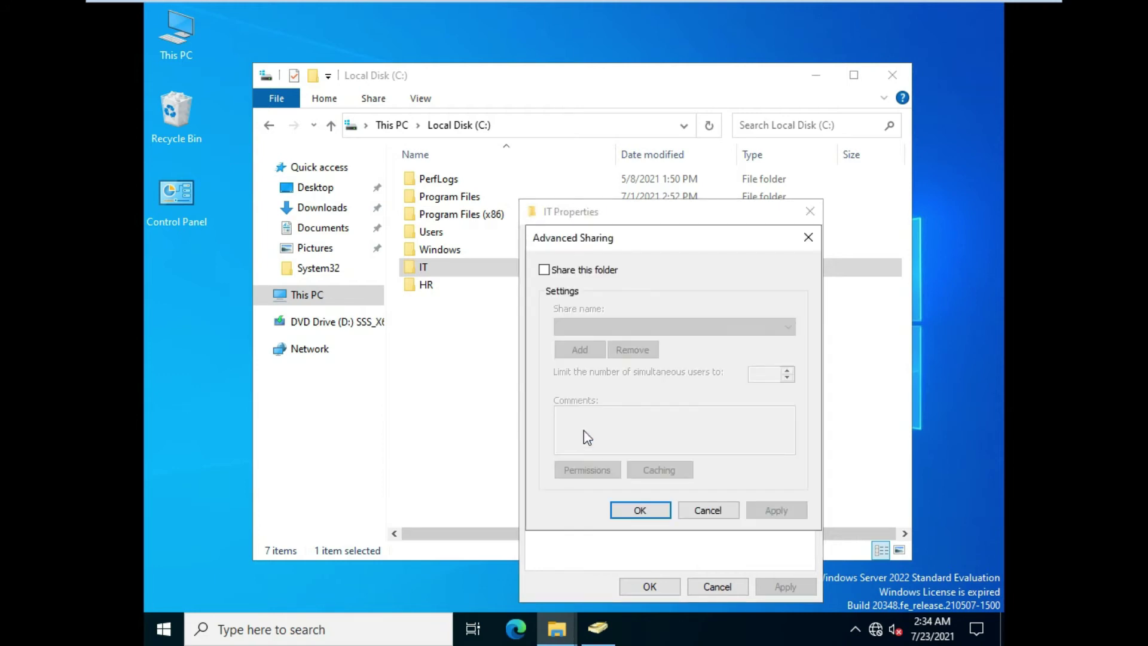
pyautogui.click(544, 270)
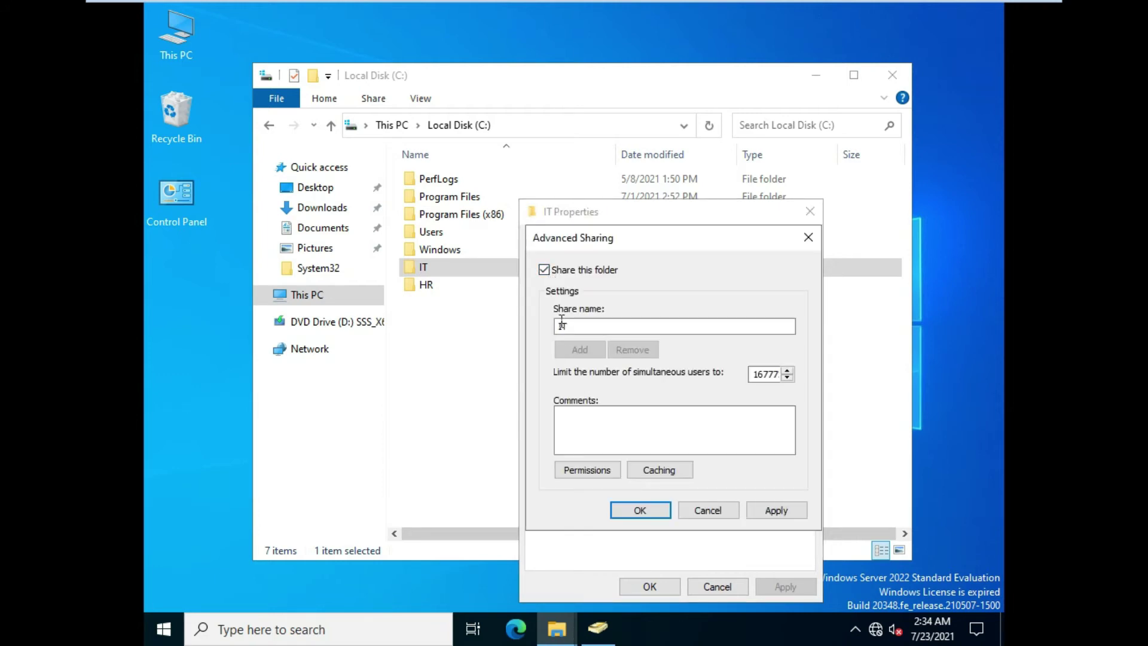
# Add the IT group to the IT share's permissions, searching groups only
pyautogui.click(596, 470)
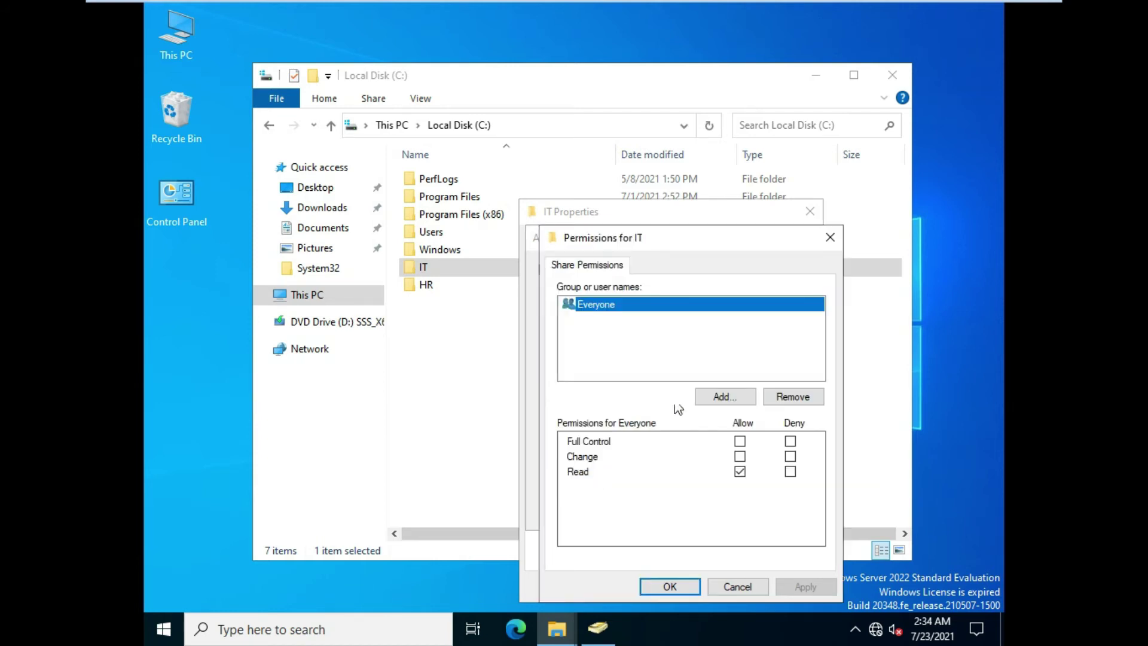
pyautogui.click(724, 399)
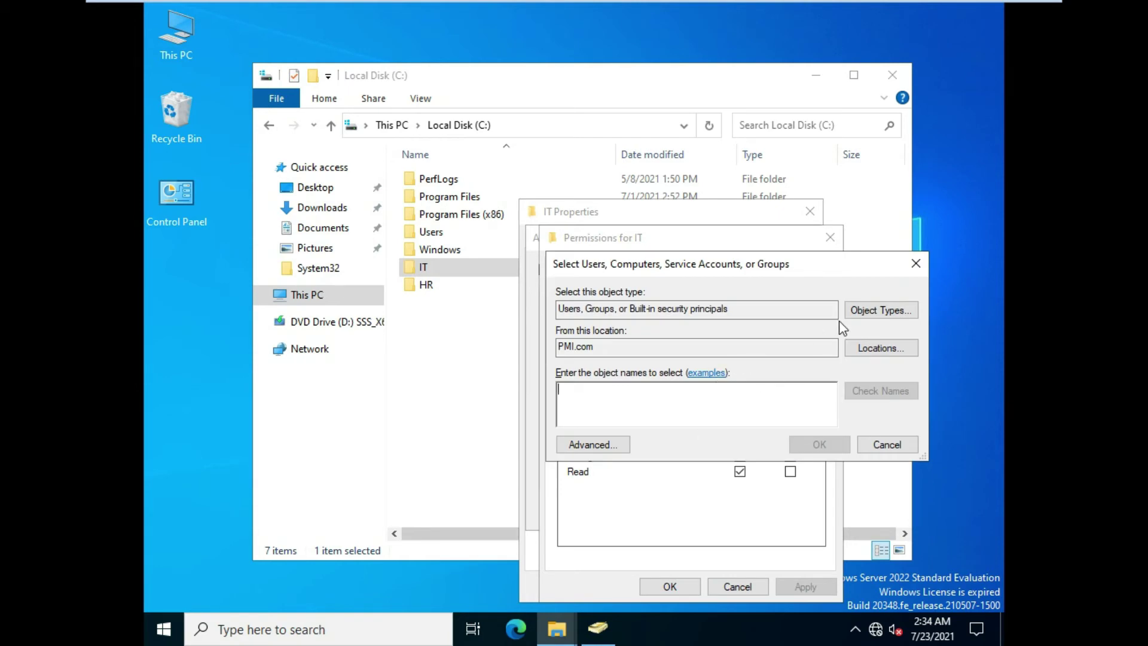
pyautogui.click(867, 306)
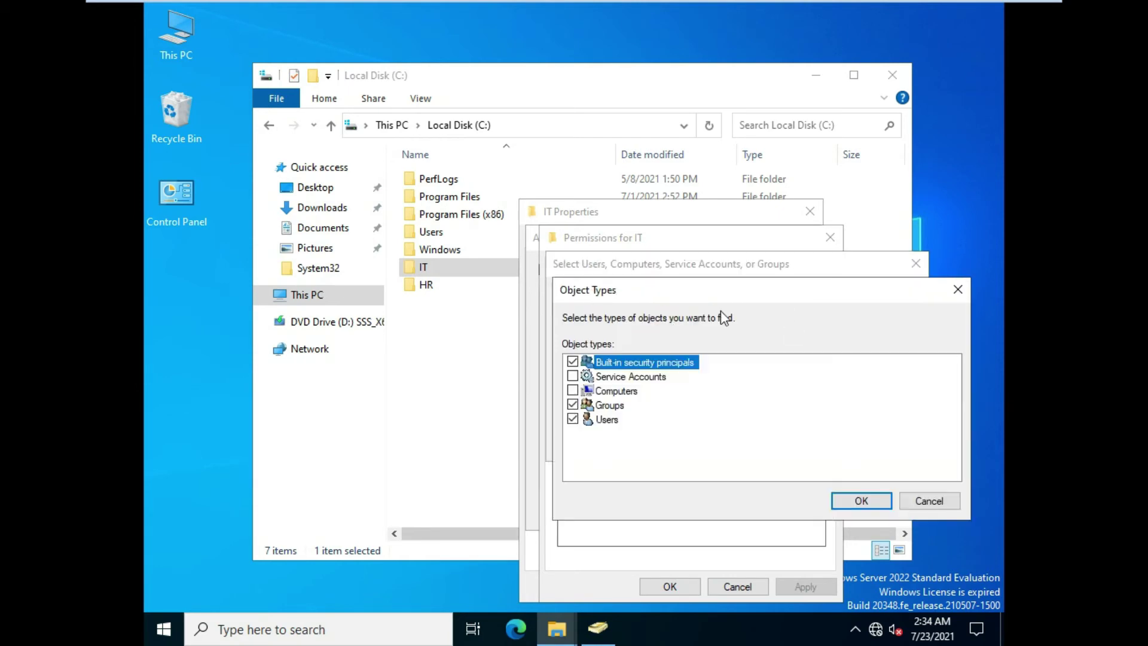
pyautogui.click(572, 419)
pyautogui.click(572, 361)
pyautogui.click(861, 500)
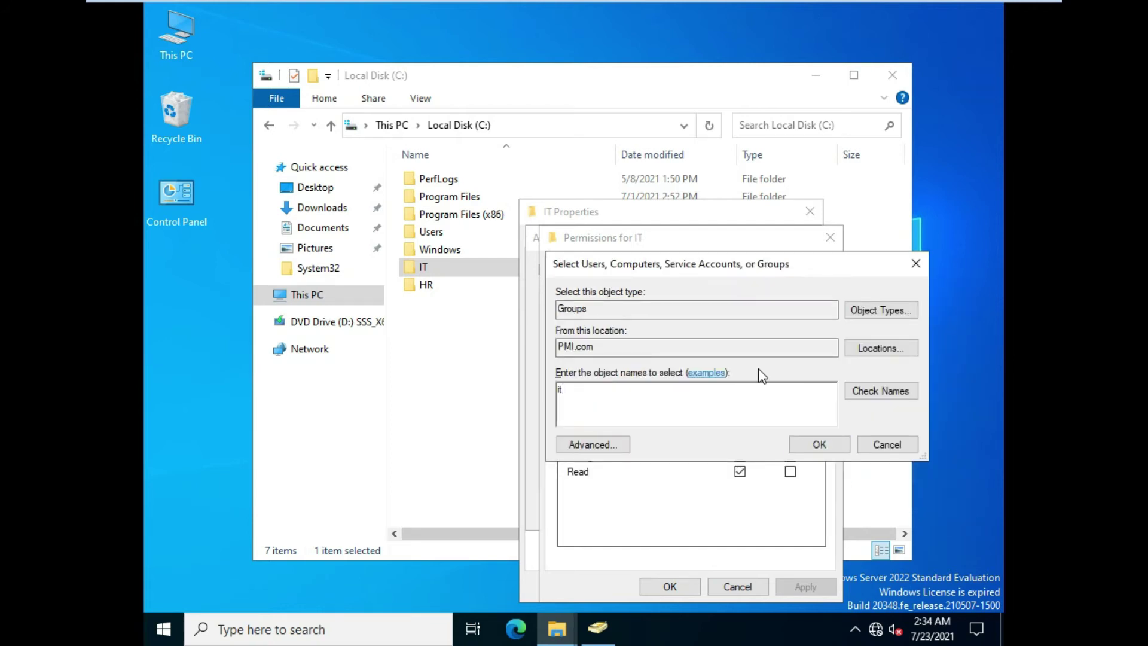
pyautogui.click(849, 394)
pyautogui.click(820, 446)
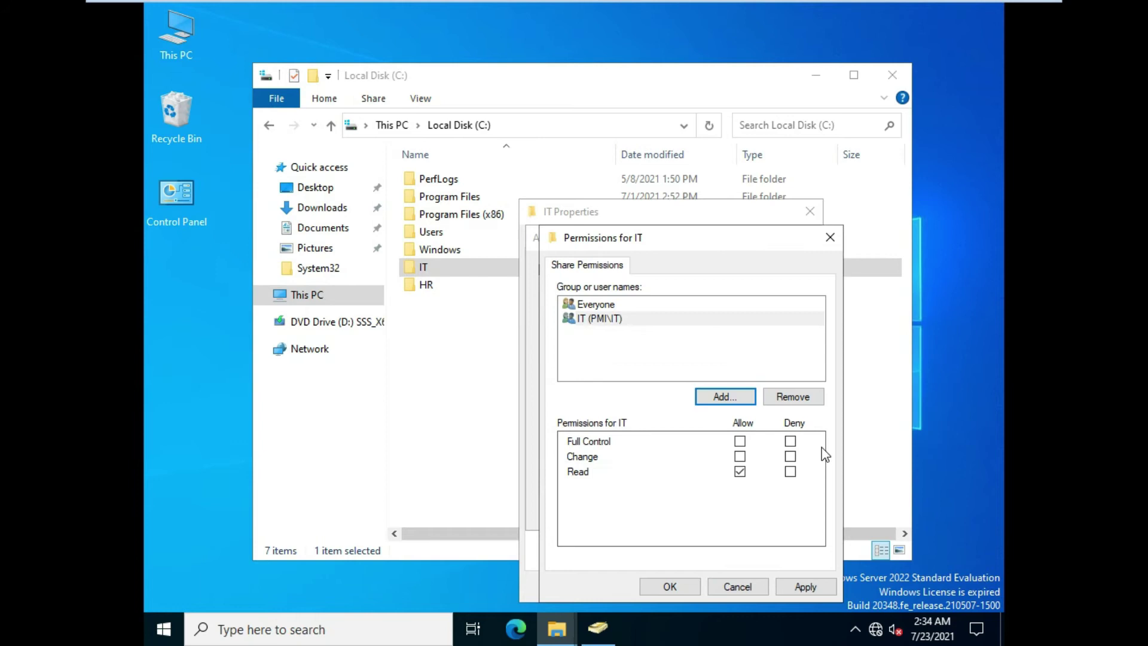
# Allow the IT group Full Control and confirm the sharing settings
pyautogui.click(740, 441)
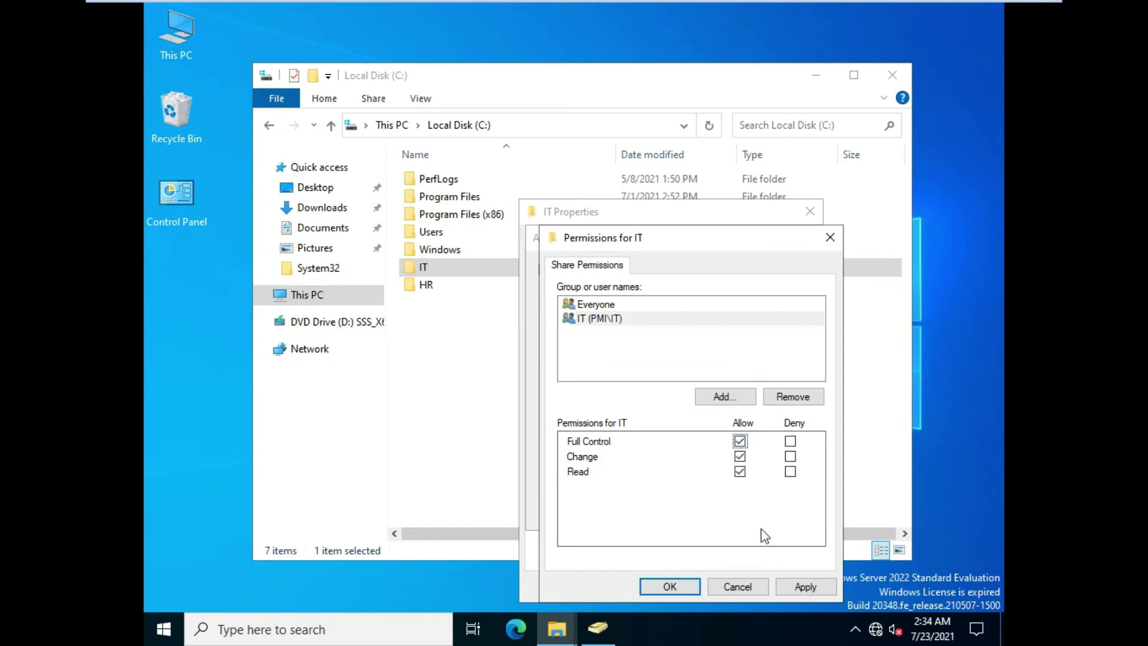
pyautogui.click(805, 587)
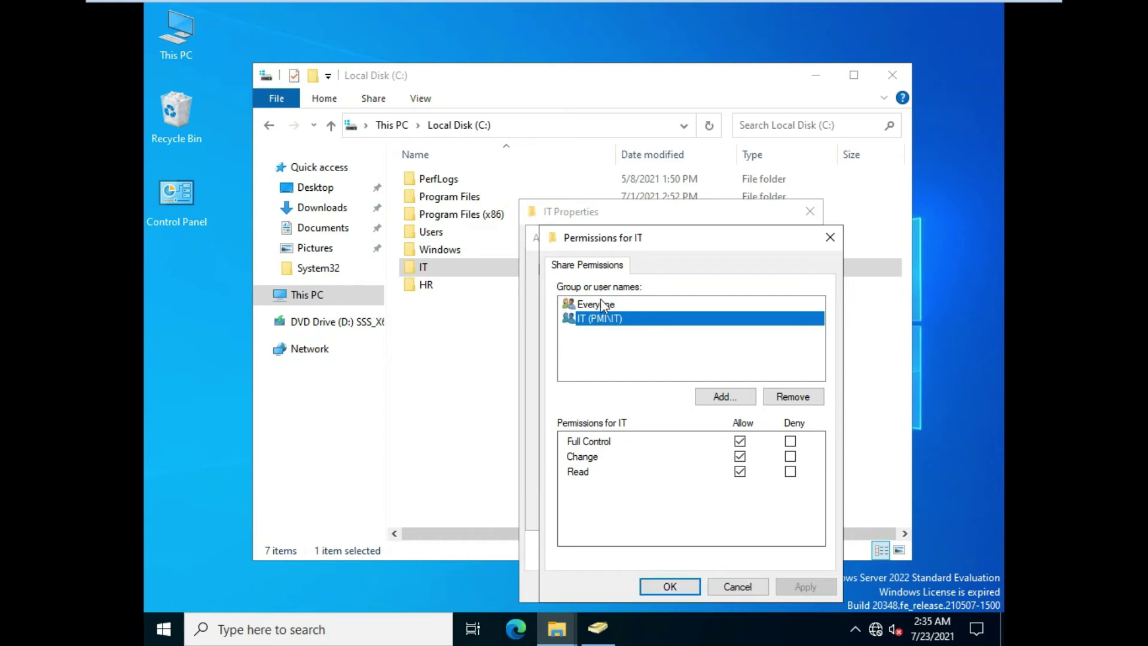
pyautogui.click(679, 582)
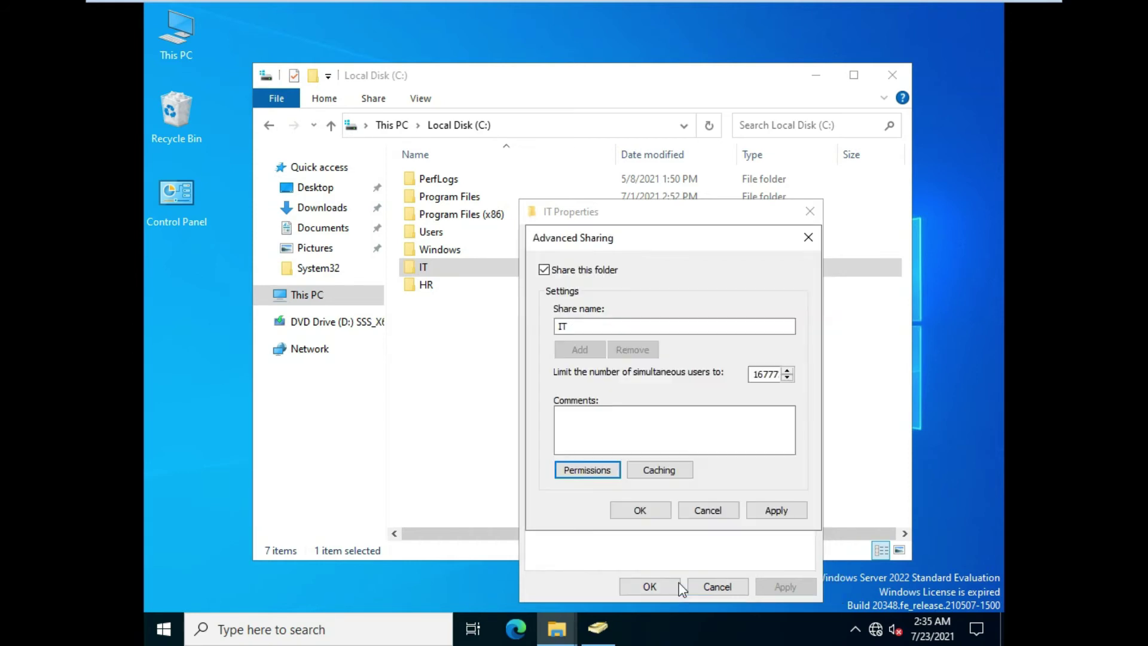
pyautogui.click(772, 511)
pyautogui.click(641, 507)
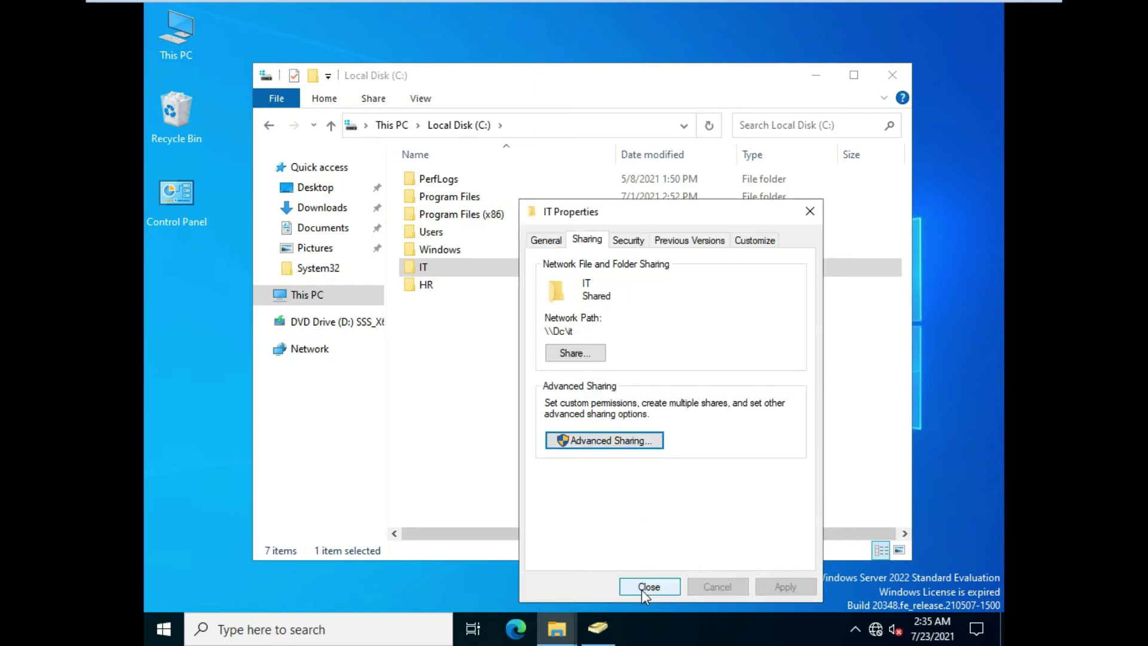
# Add the IT group to the IT folder's security permissions, searching groups only
pyautogui.click(629, 241)
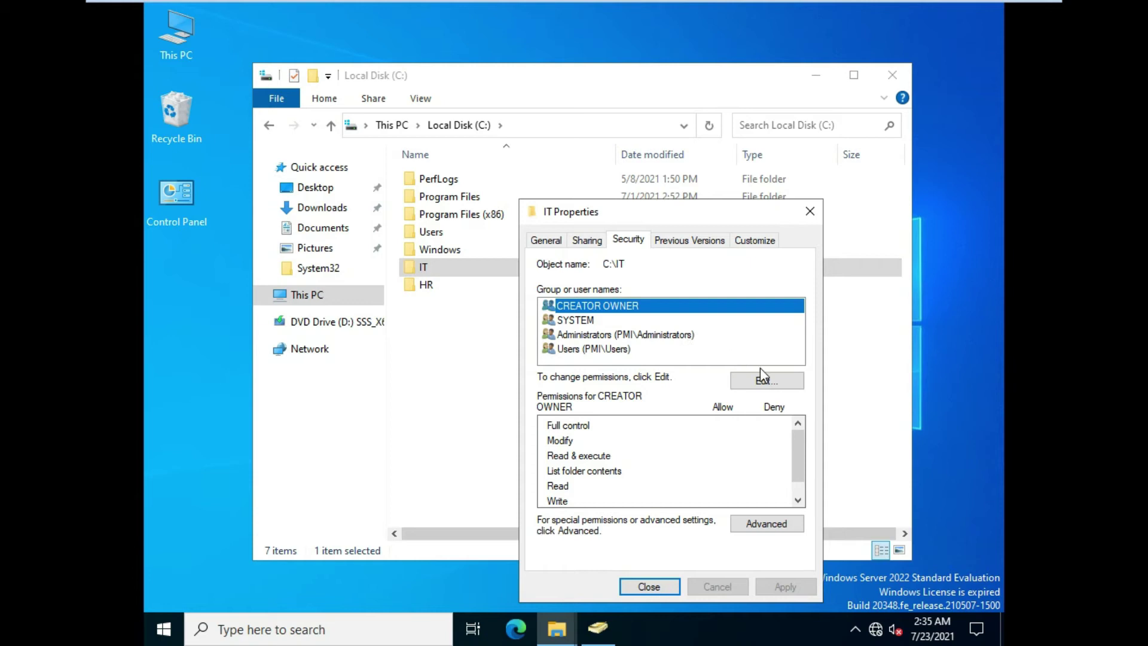
pyautogui.click(768, 382)
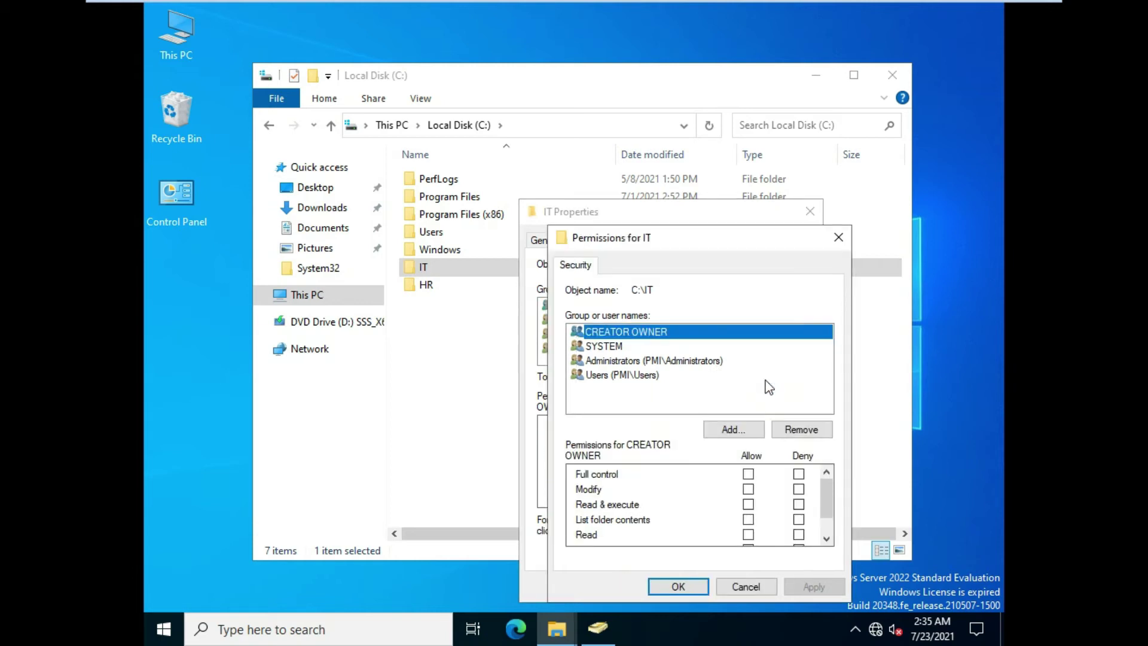
pyautogui.click(730, 430)
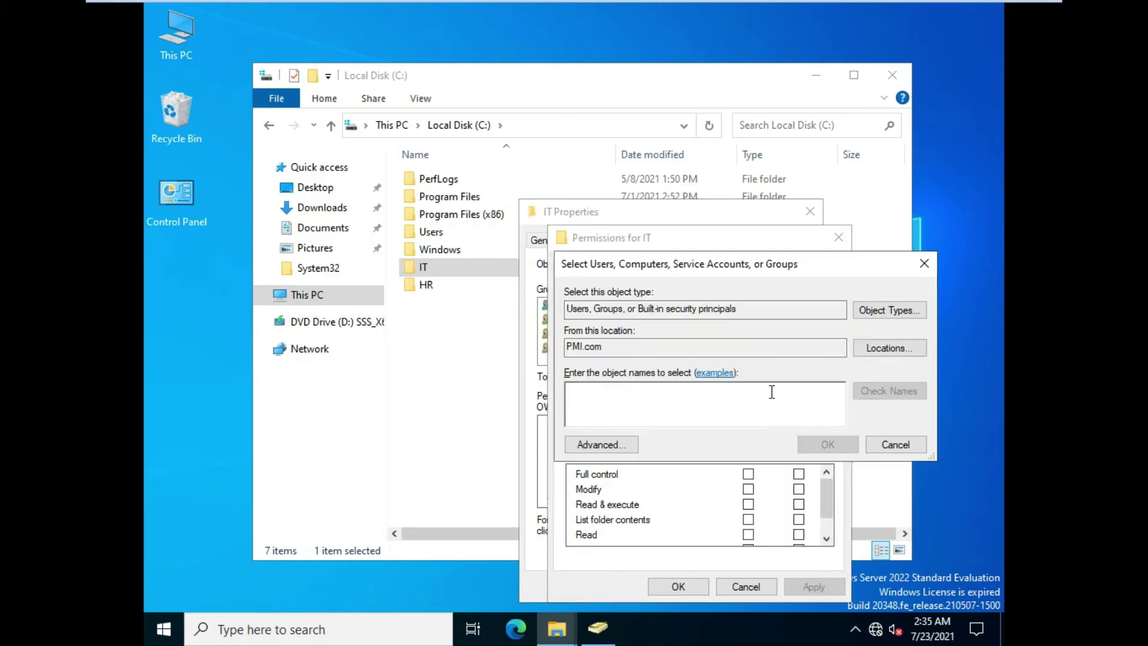
pyautogui.click(906, 323)
pyautogui.click(581, 362)
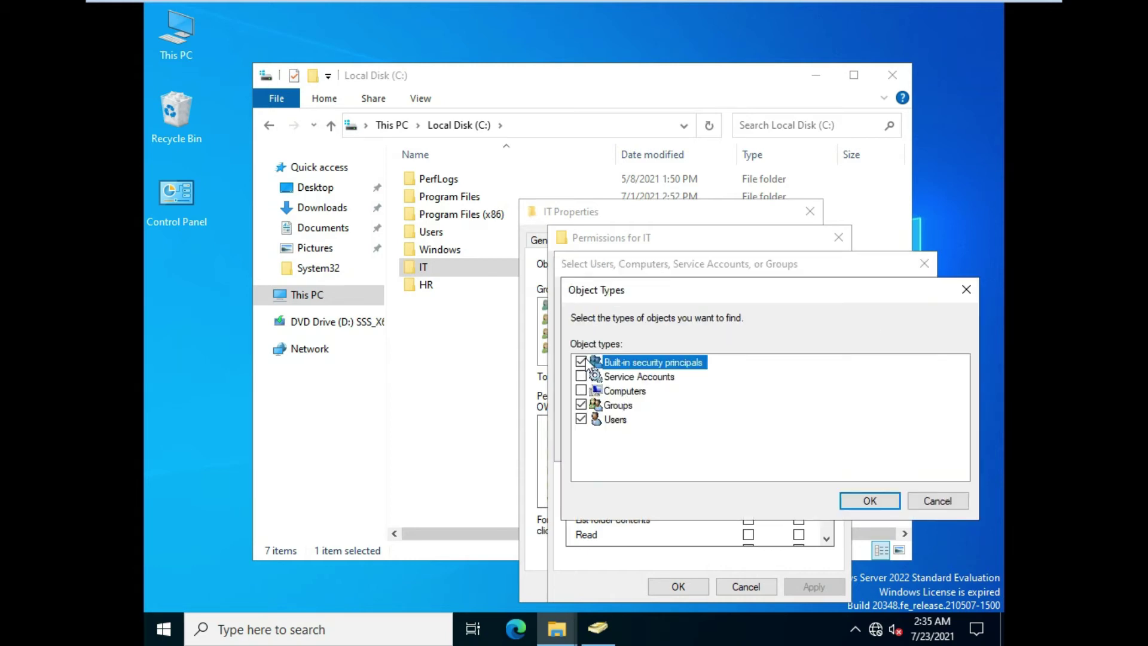
pyautogui.click(580, 419)
pyautogui.click(872, 505)
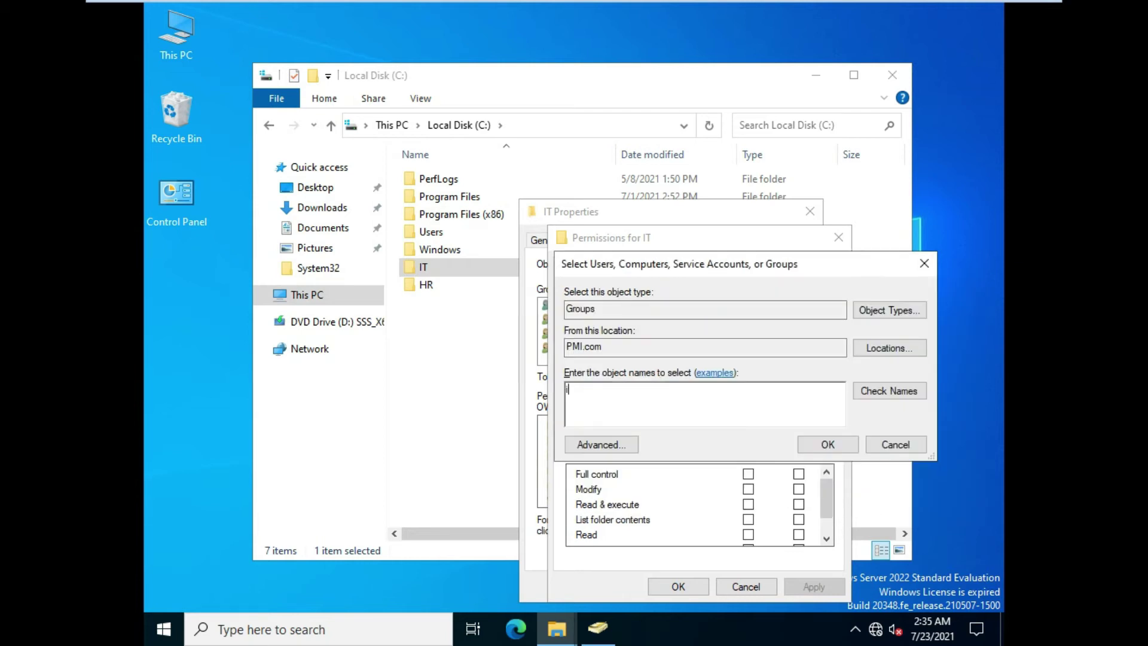
pyautogui.click(866, 387)
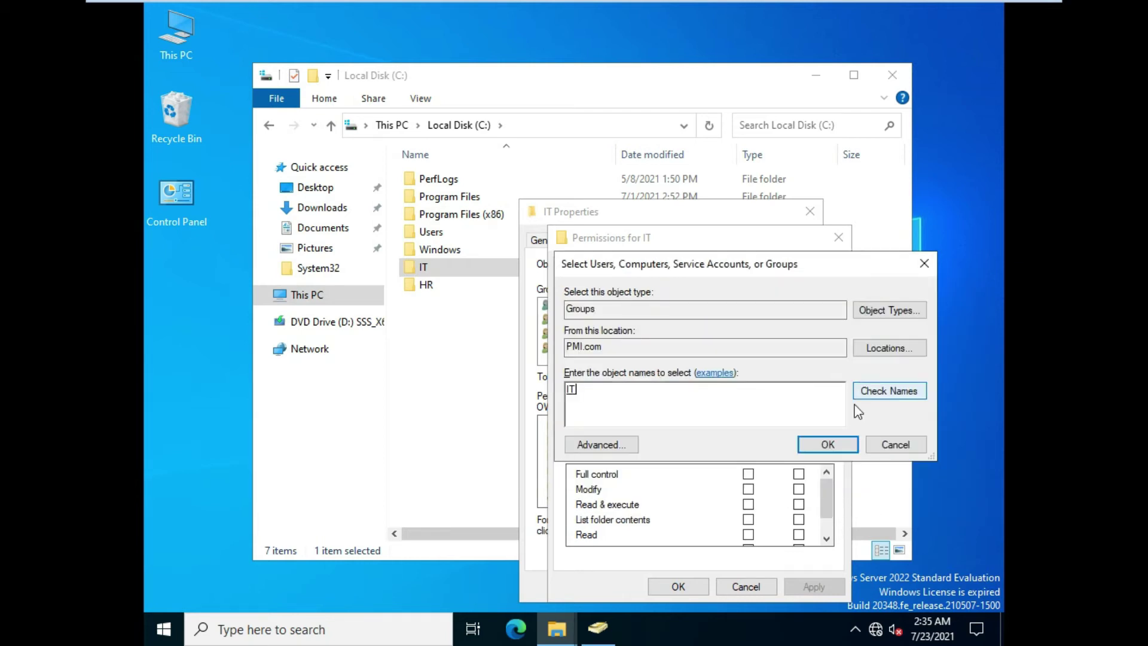
pyautogui.click(827, 445)
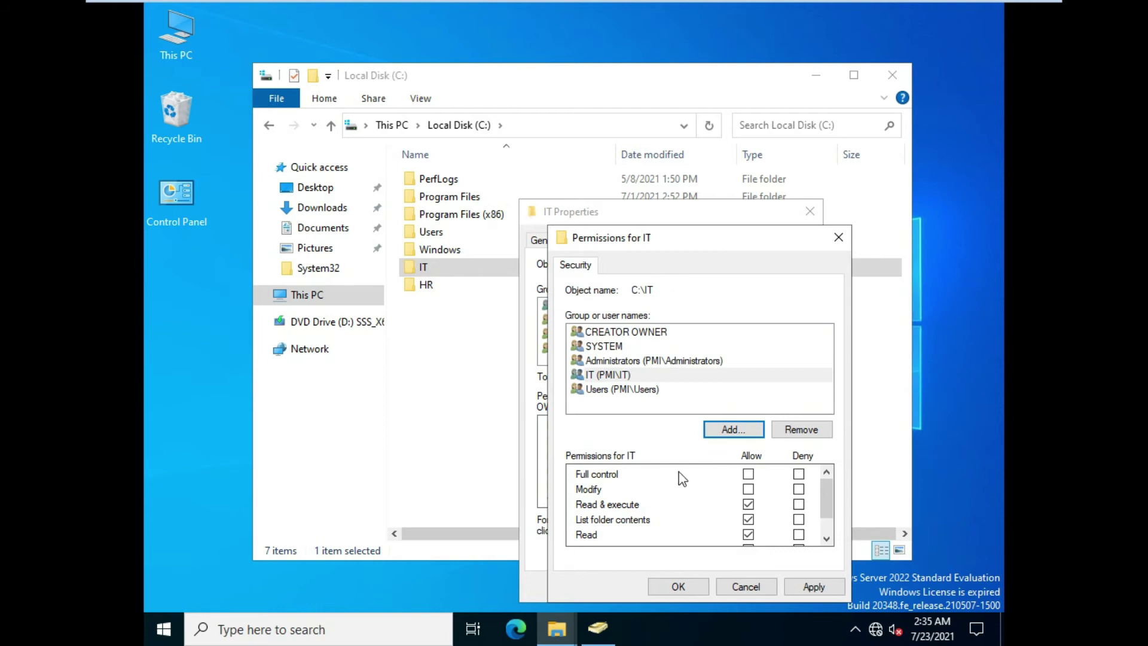
# Allow the IT group Full control, apply, and close the folder's Properties
pyautogui.click(750, 475)
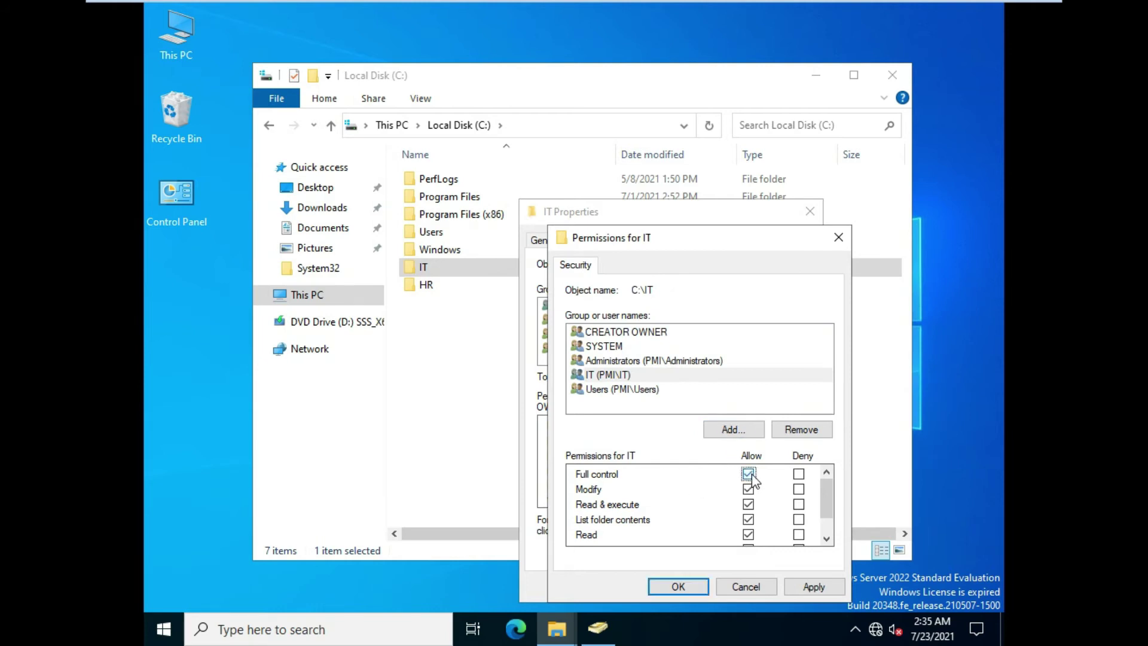
pyautogui.click(820, 587)
pyautogui.click(696, 583)
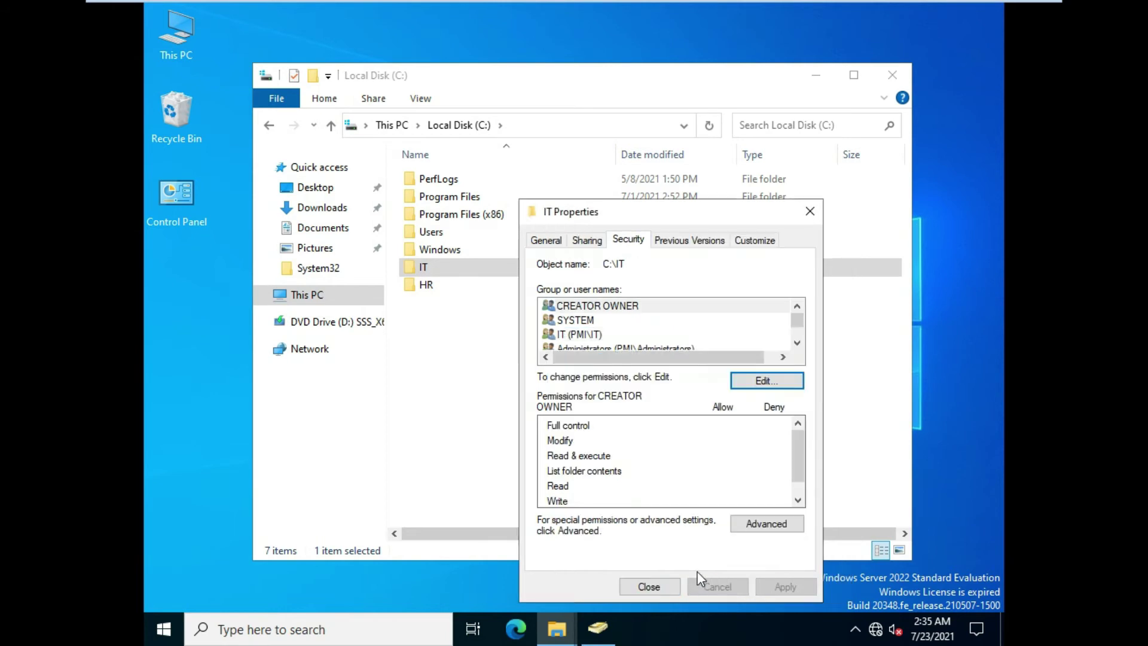
pyautogui.click(652, 586)
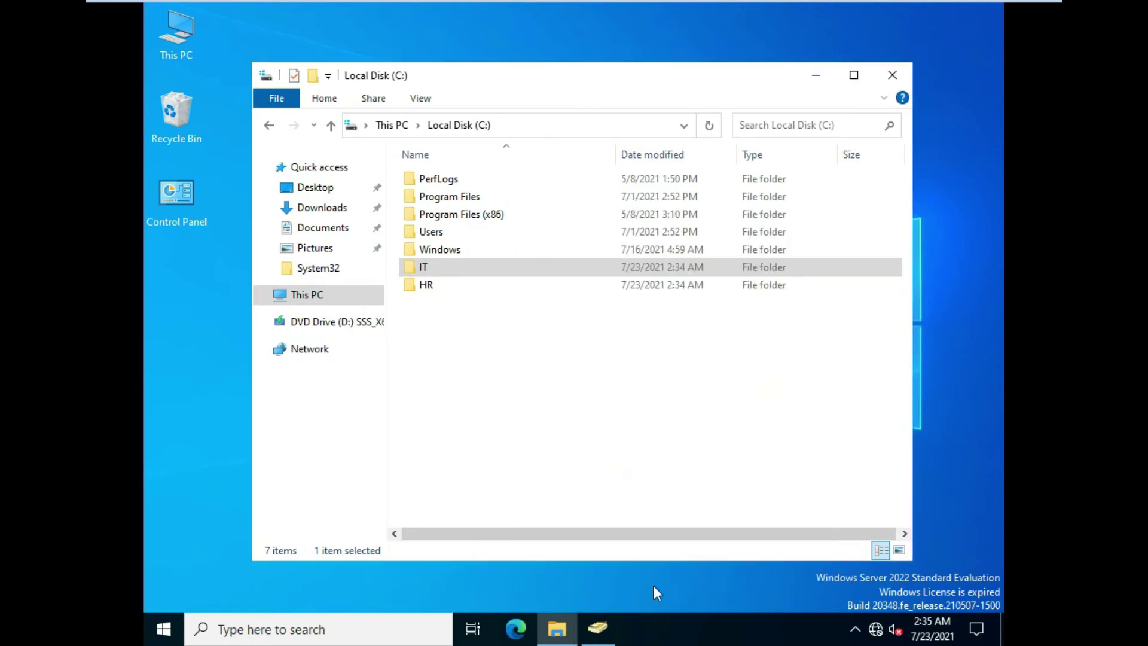
# Open the HR folder's properties and enable Advanced Sharing under the share name HR
pyautogui.click(427, 290)
pyautogui.rightClick(428, 289)
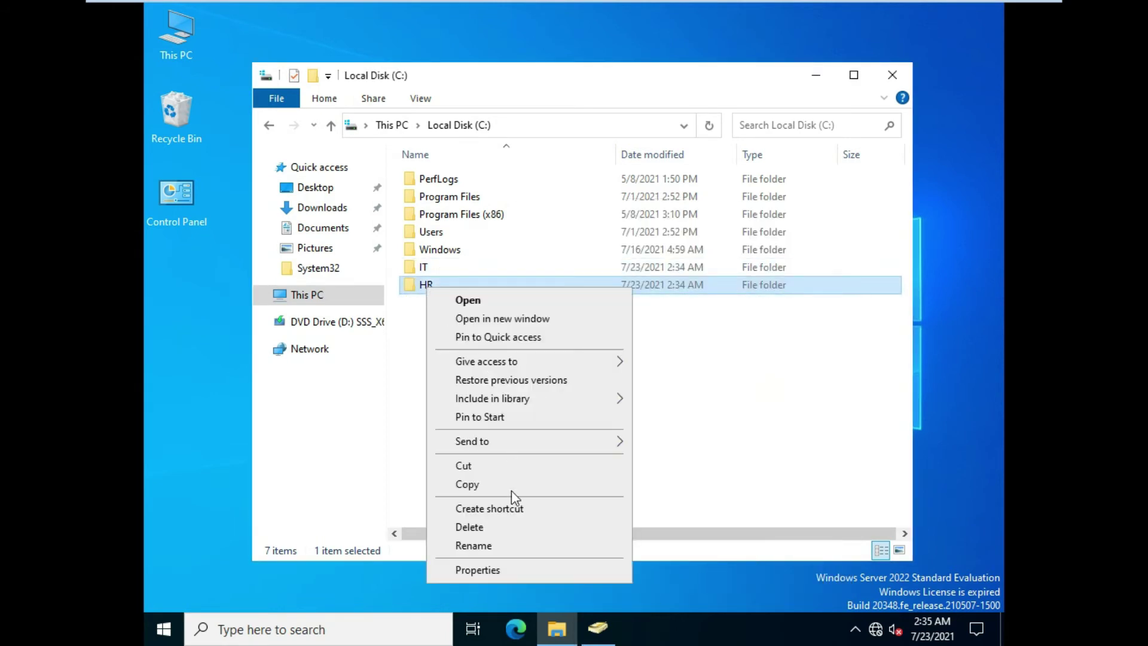
pyautogui.click(513, 569)
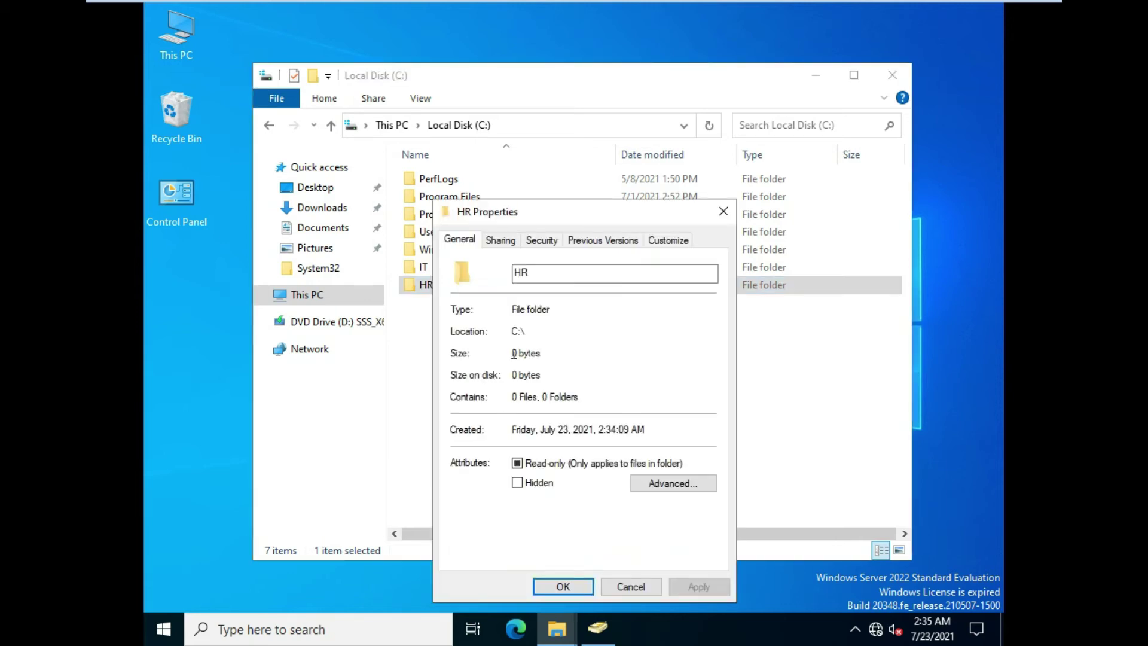
pyautogui.click(540, 242)
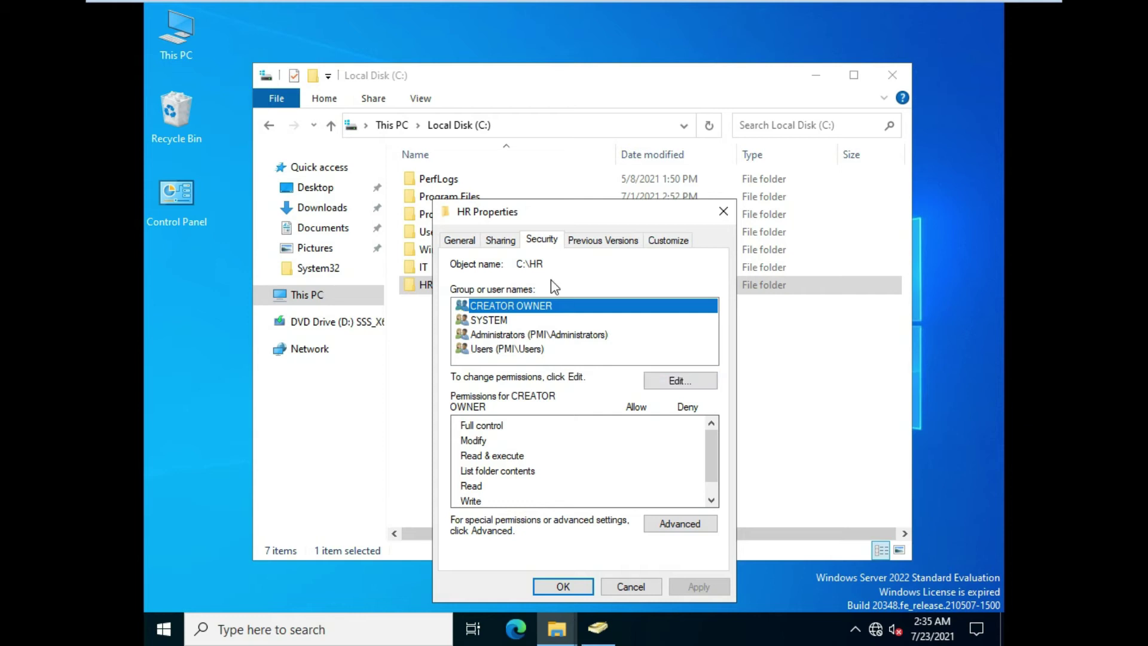
pyautogui.click(506, 244)
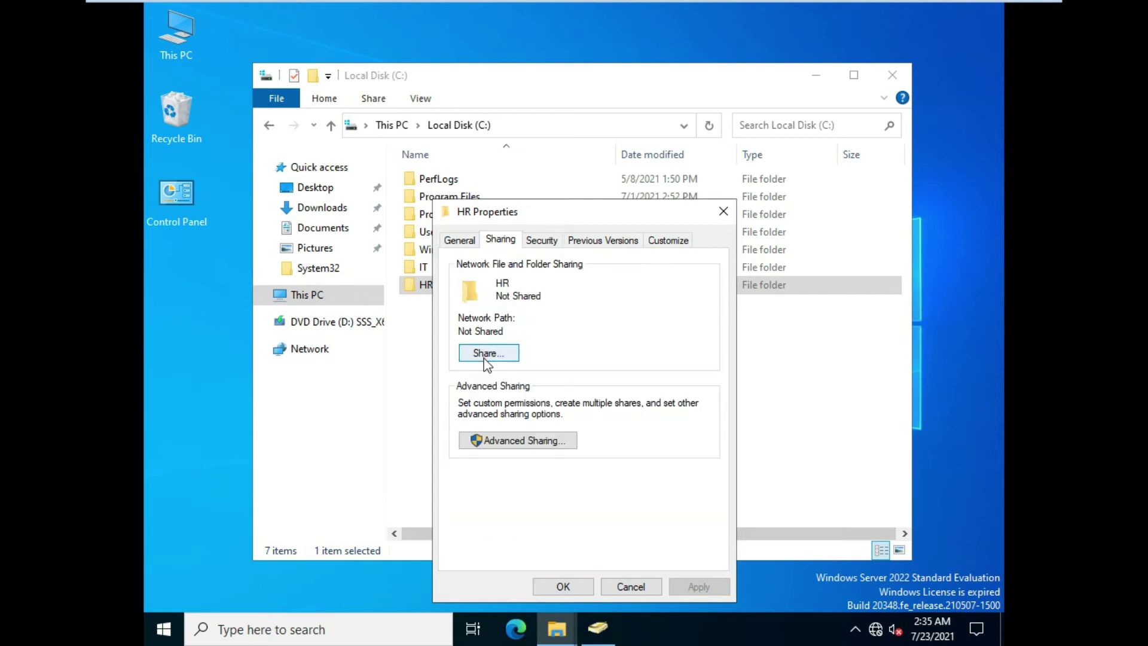
pyautogui.click(496, 436)
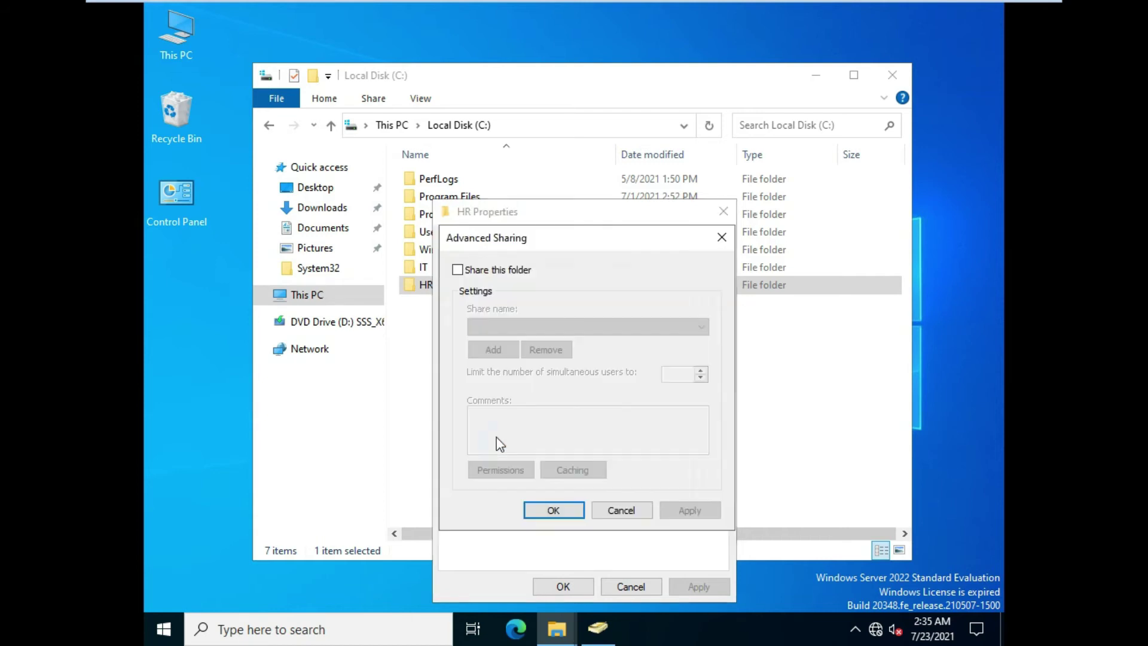
pyautogui.click(463, 273)
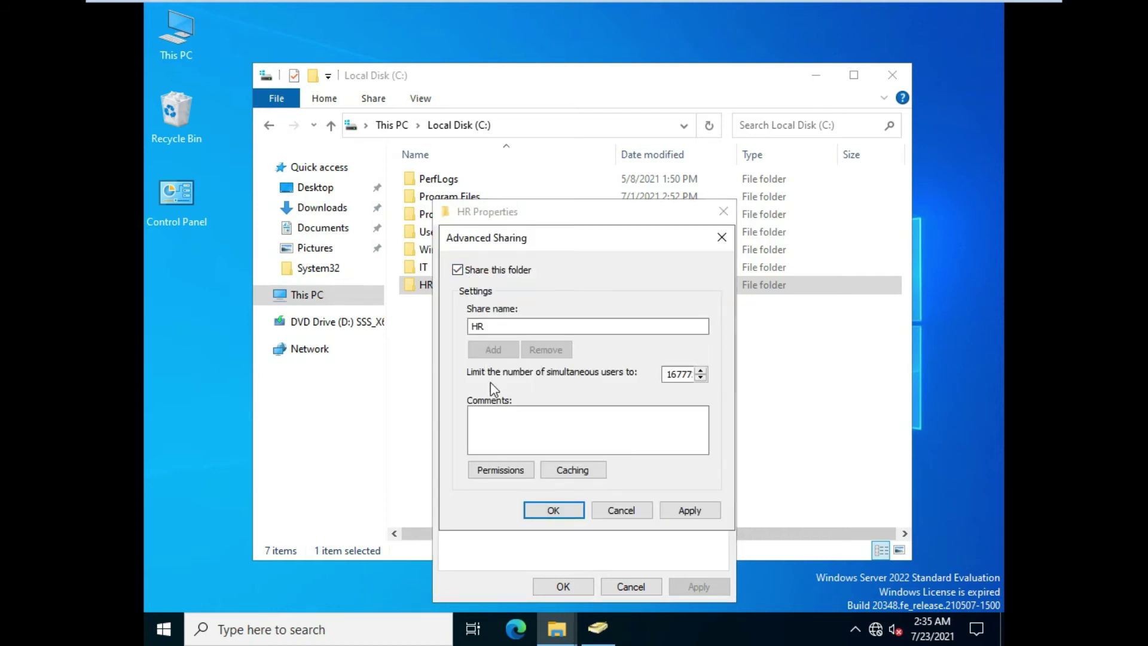
# Add the domain HR group to the share permissions, searching for groups only
pyautogui.click(501, 470)
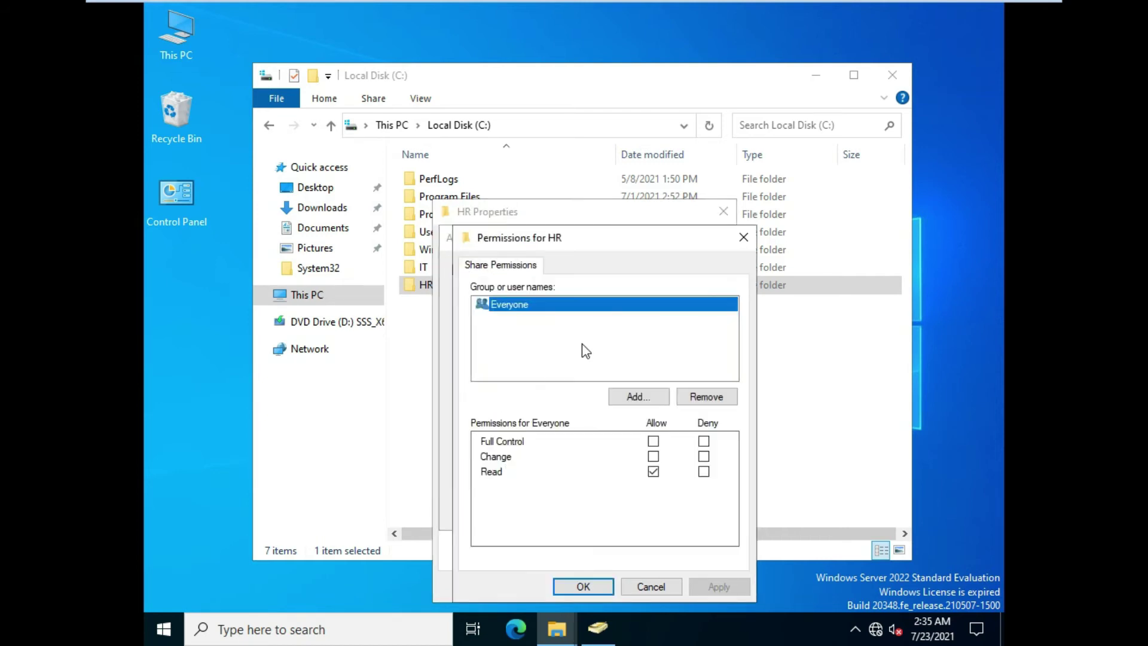
pyautogui.click(629, 397)
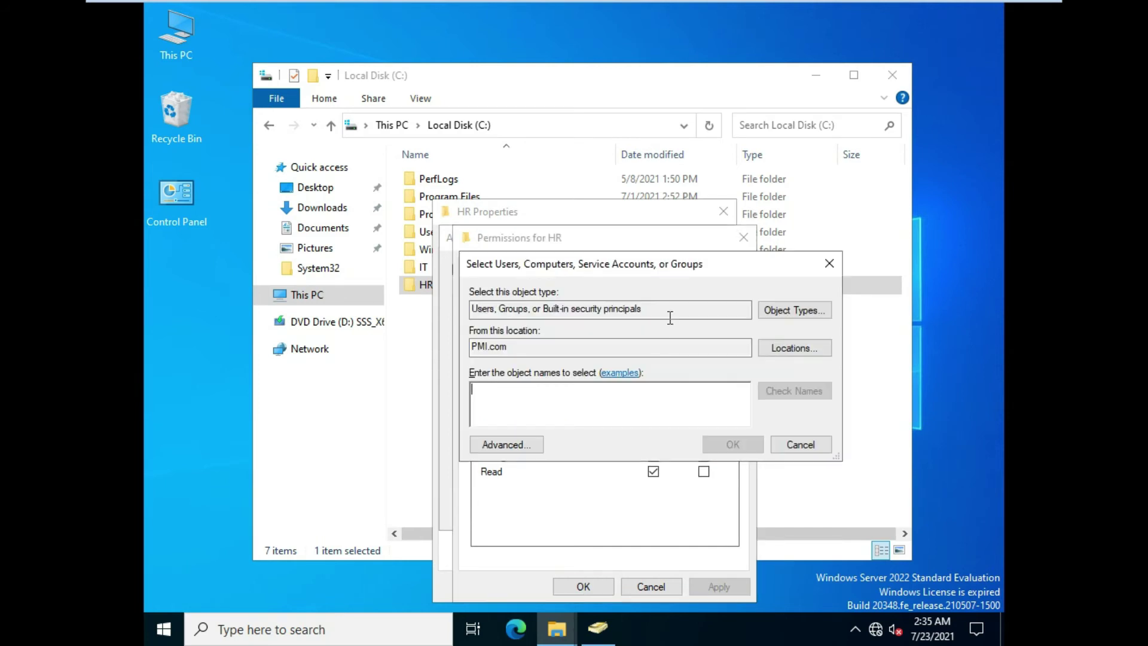
pyautogui.click(768, 310)
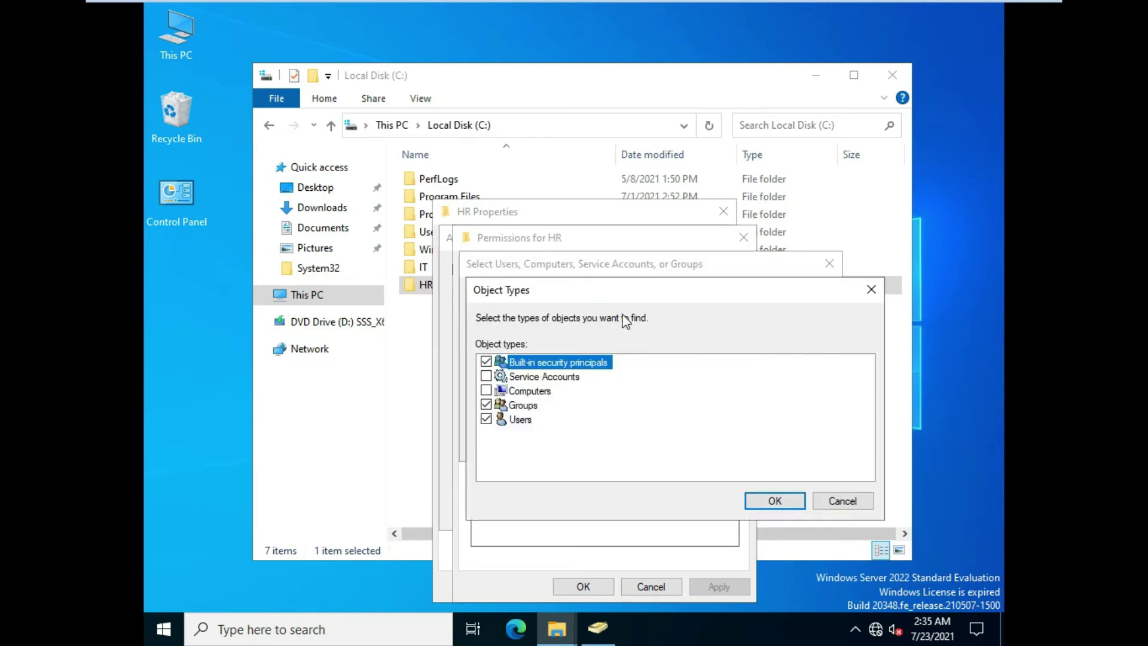
pyautogui.click(486, 362)
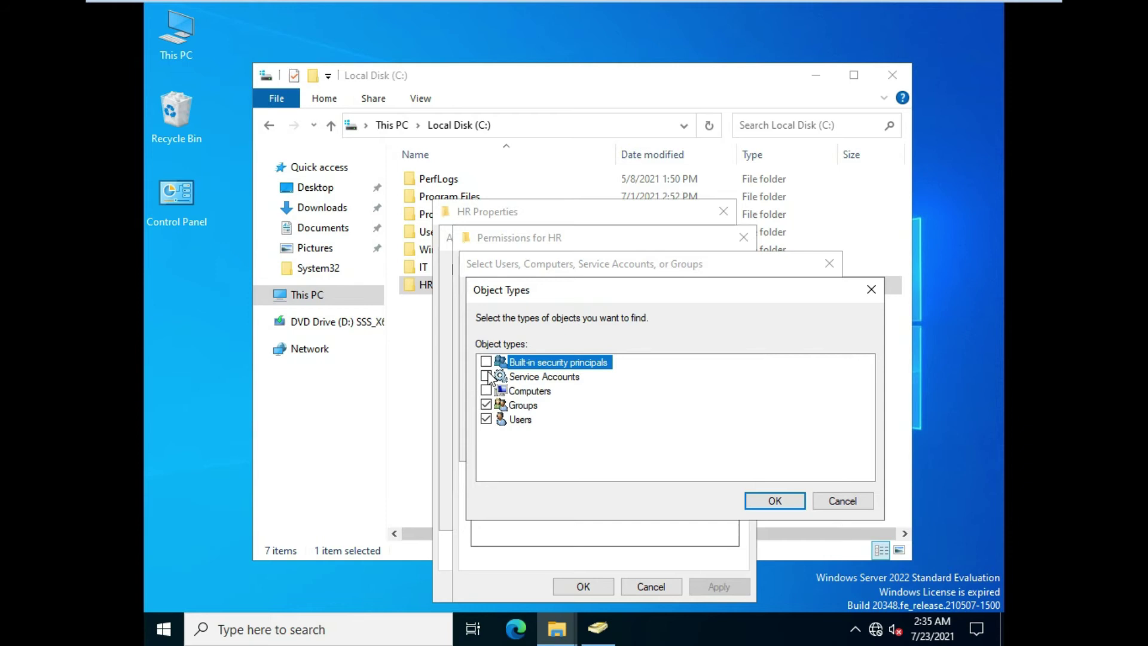
pyautogui.click(486, 418)
pyautogui.click(777, 501)
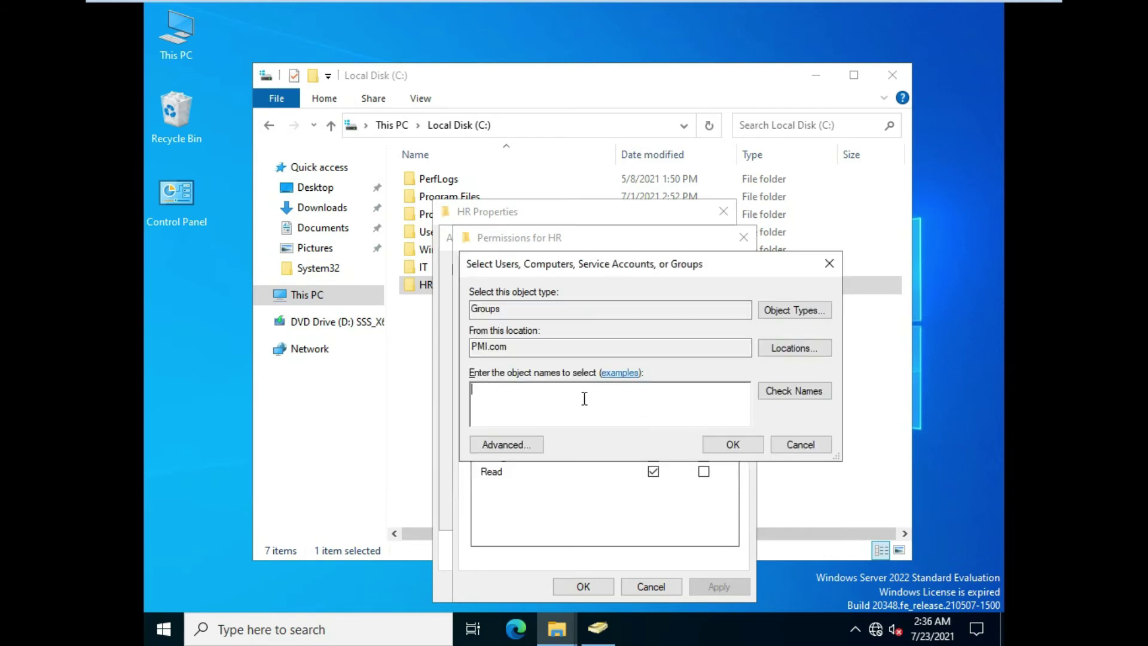
pyautogui.click(777, 393)
pyautogui.click(742, 448)
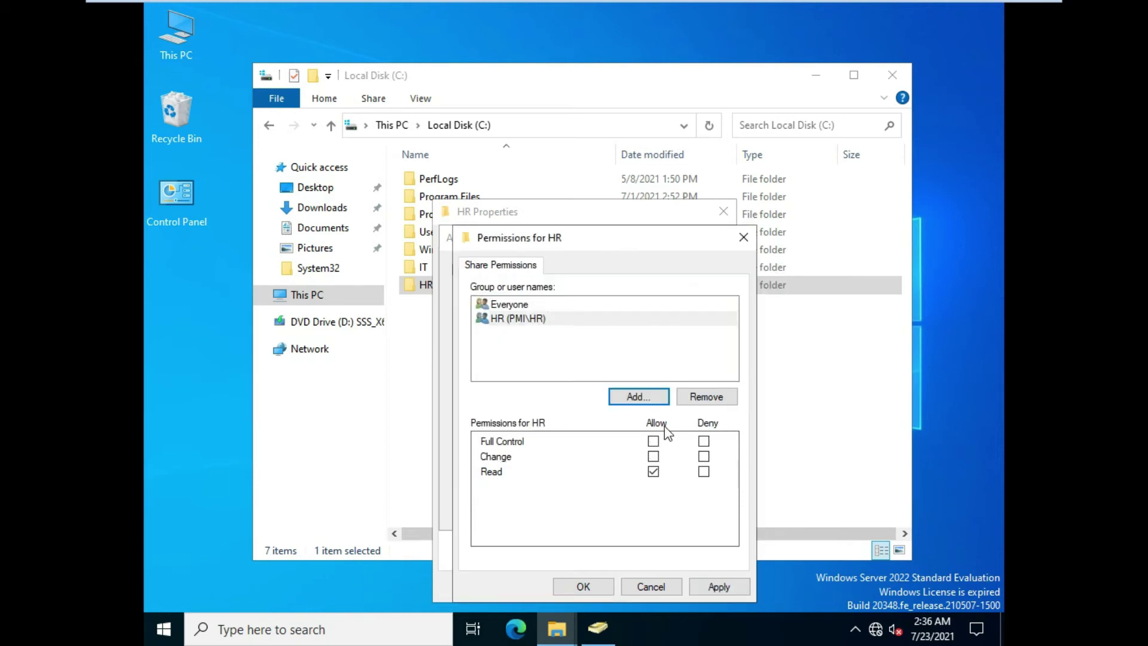
# Allow HR Full Control on the share and apply both sharing dialogs
pyautogui.click(653, 441)
pyautogui.click(710, 589)
pyautogui.click(582, 587)
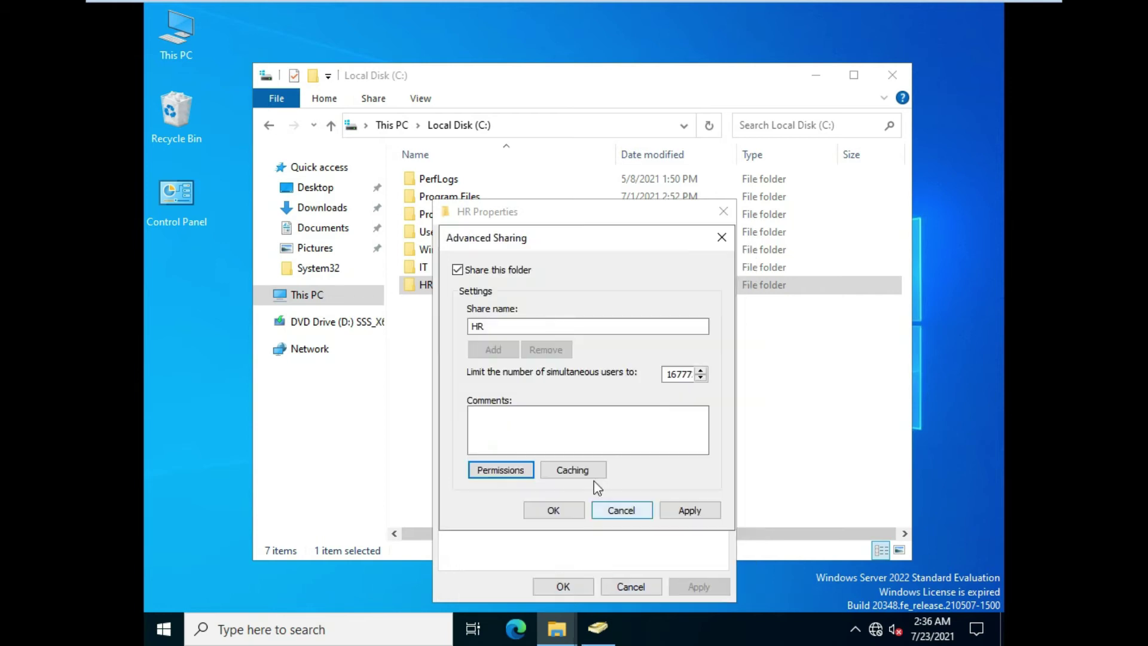
pyautogui.click(691, 510)
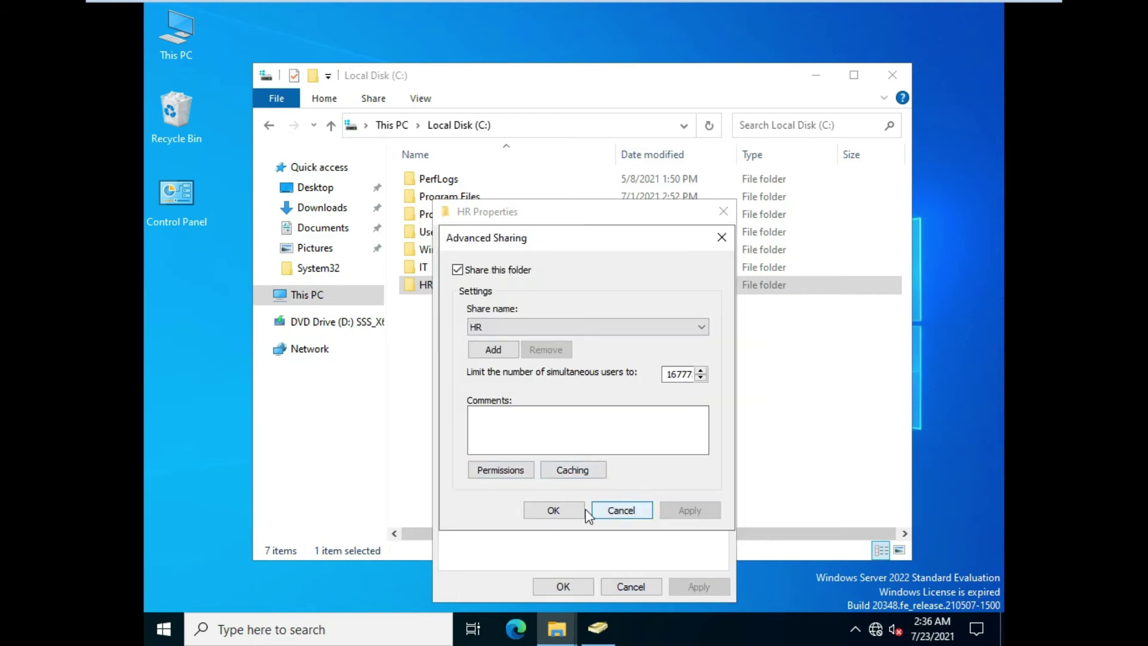
pyautogui.click(554, 510)
# Add the hr group on the Security tab with Full control allowed, apply, then close HR Properties
pyautogui.click(542, 240)
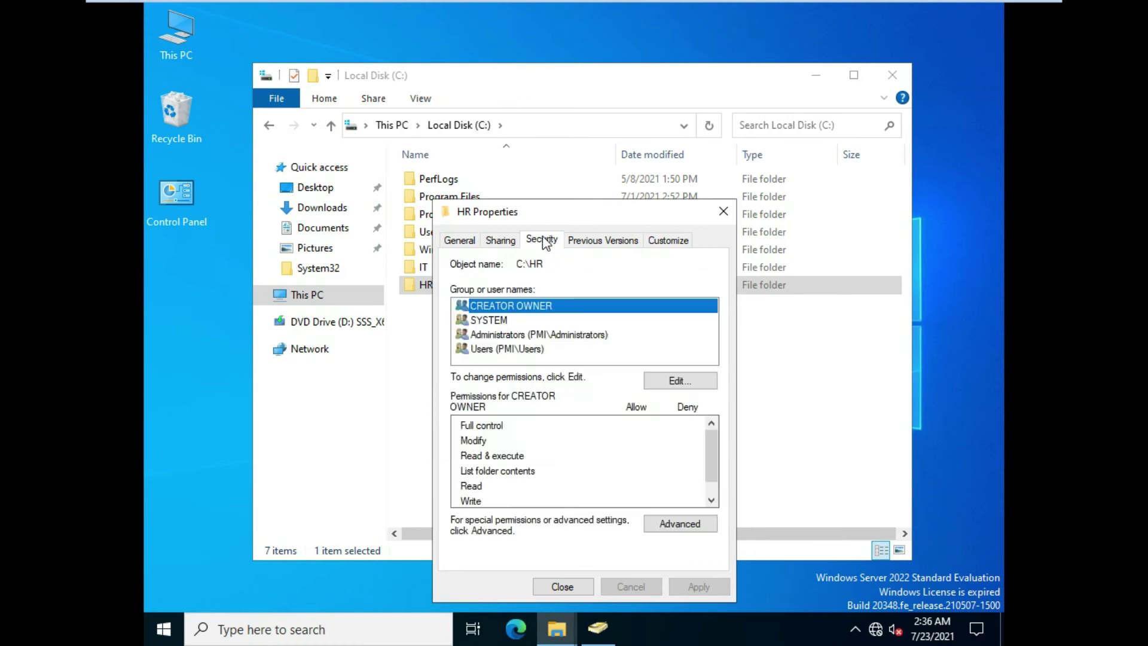
pyautogui.click(665, 389)
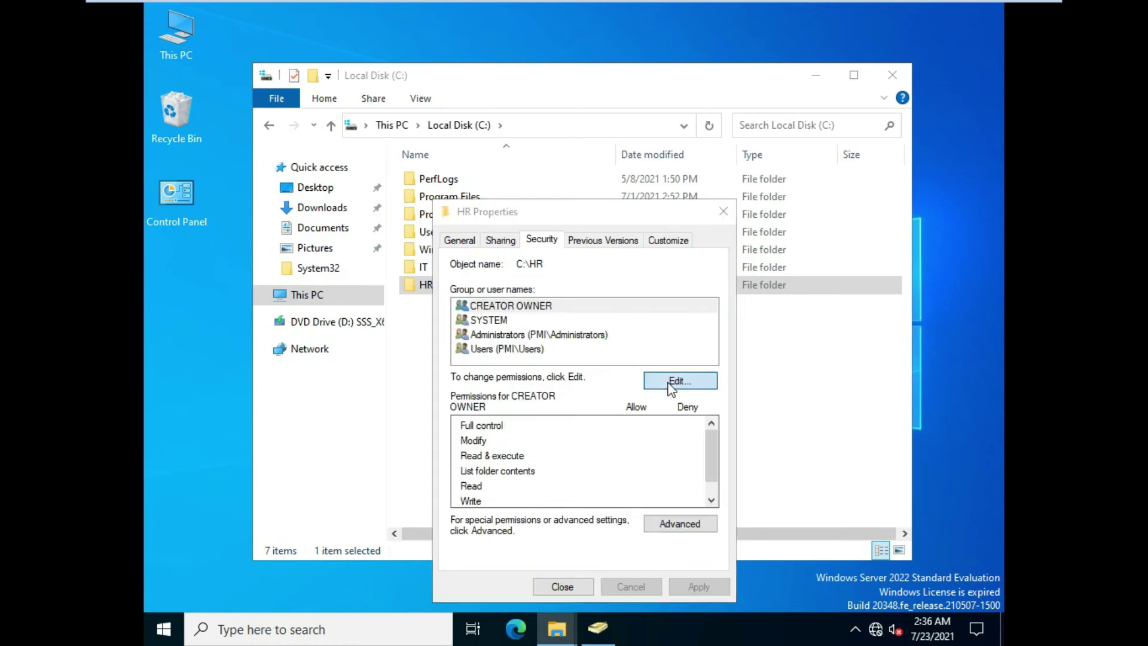
pyautogui.click(656, 430)
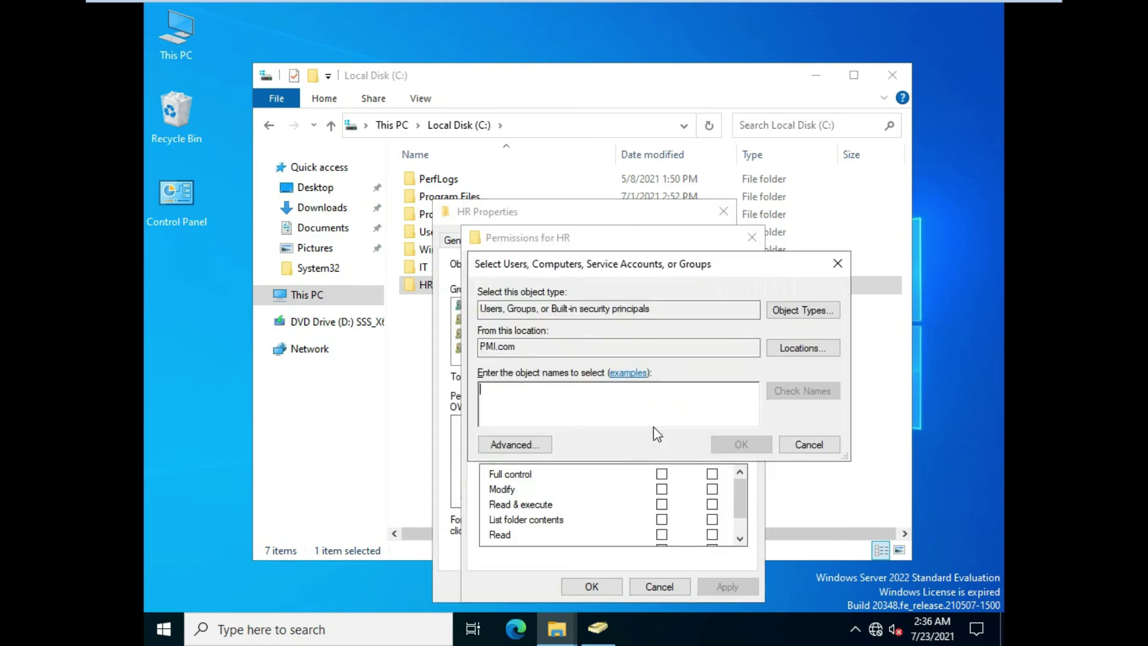
pyautogui.write('h')
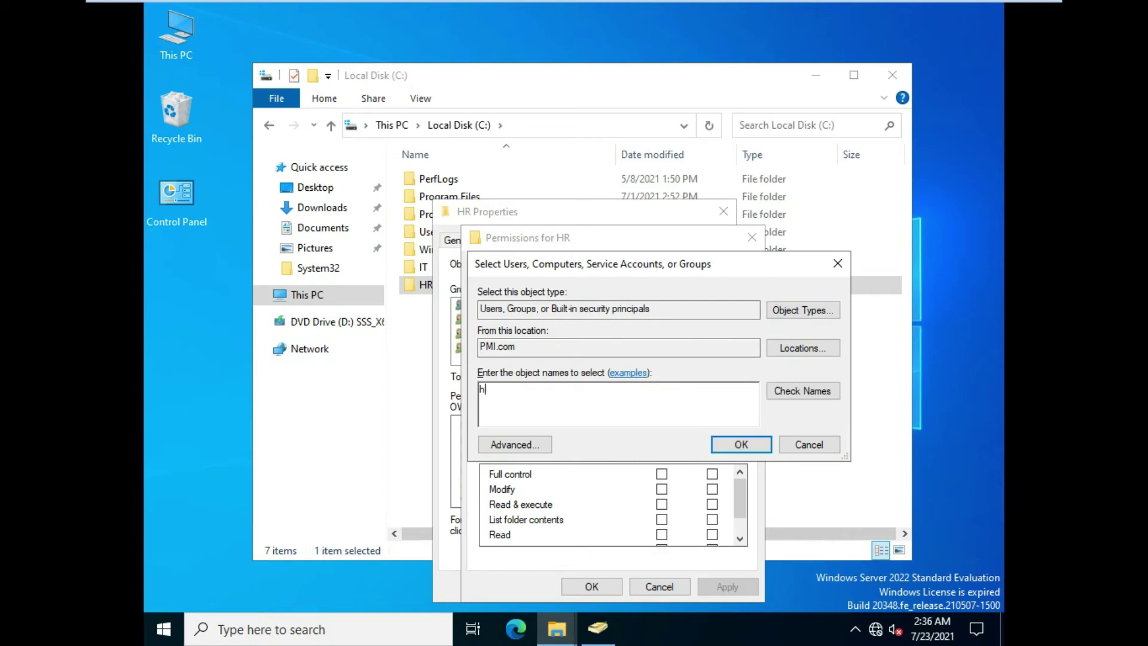
pyautogui.write('r')
pyautogui.click(795, 392)
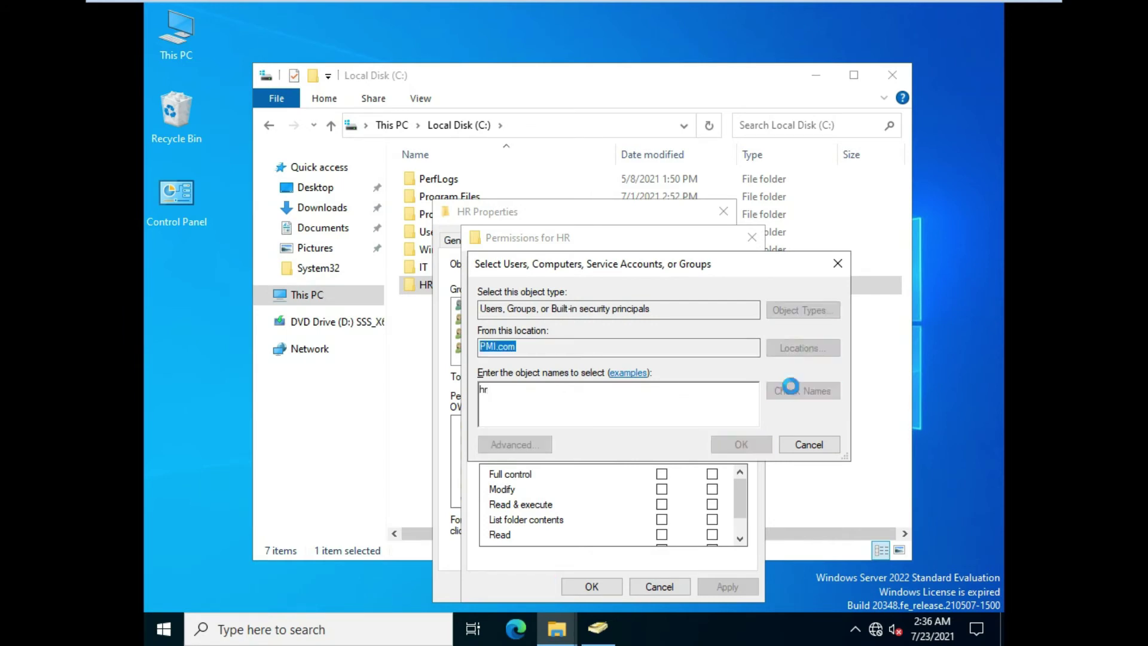
pyautogui.click(740, 445)
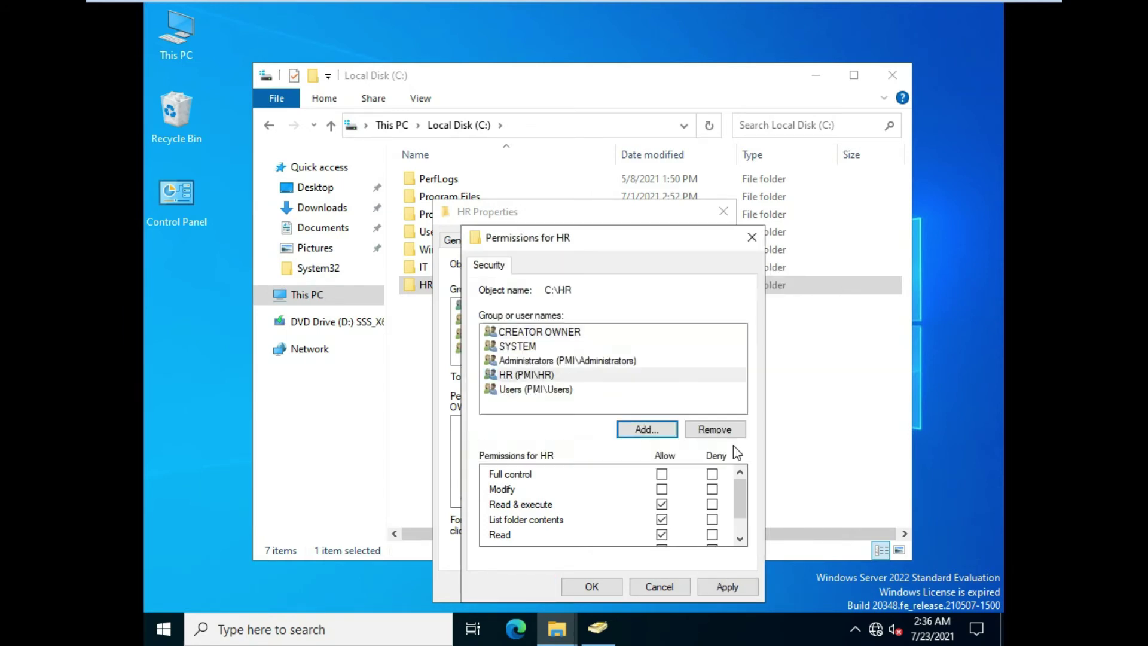
pyautogui.click(661, 474)
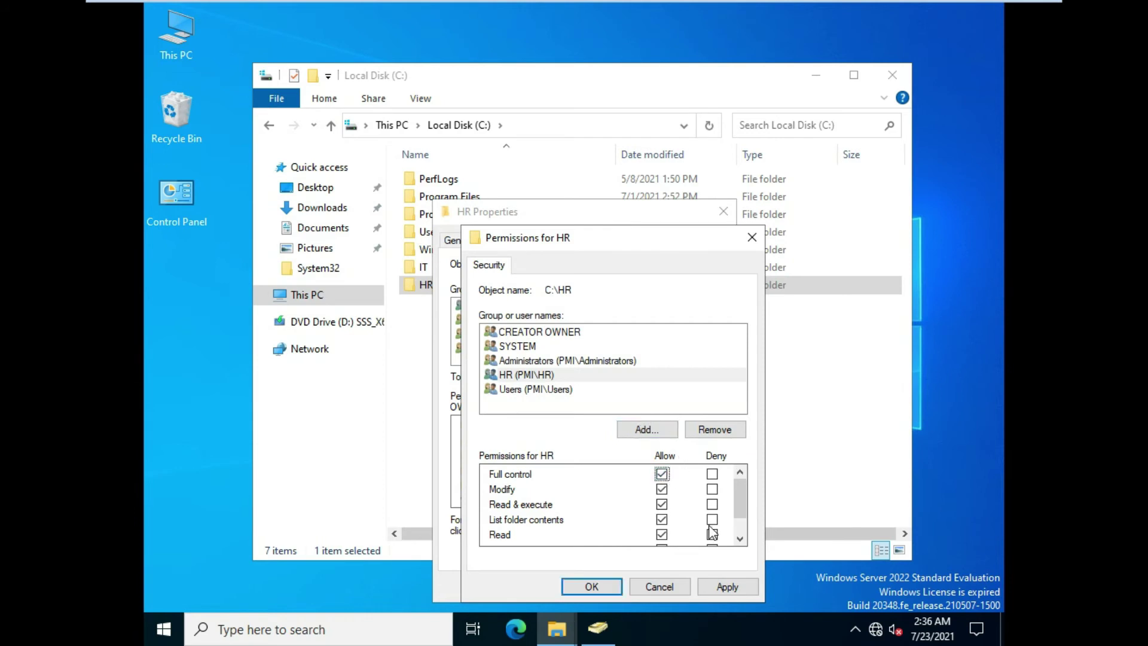
pyautogui.click(729, 589)
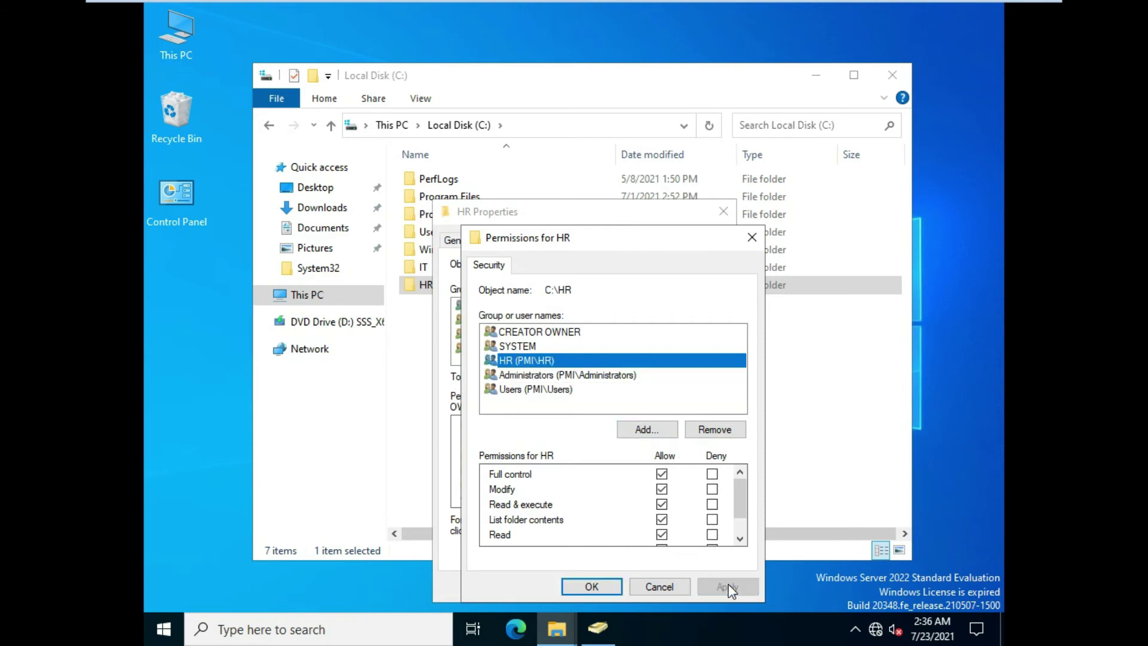
pyautogui.click(613, 589)
pyautogui.click(570, 586)
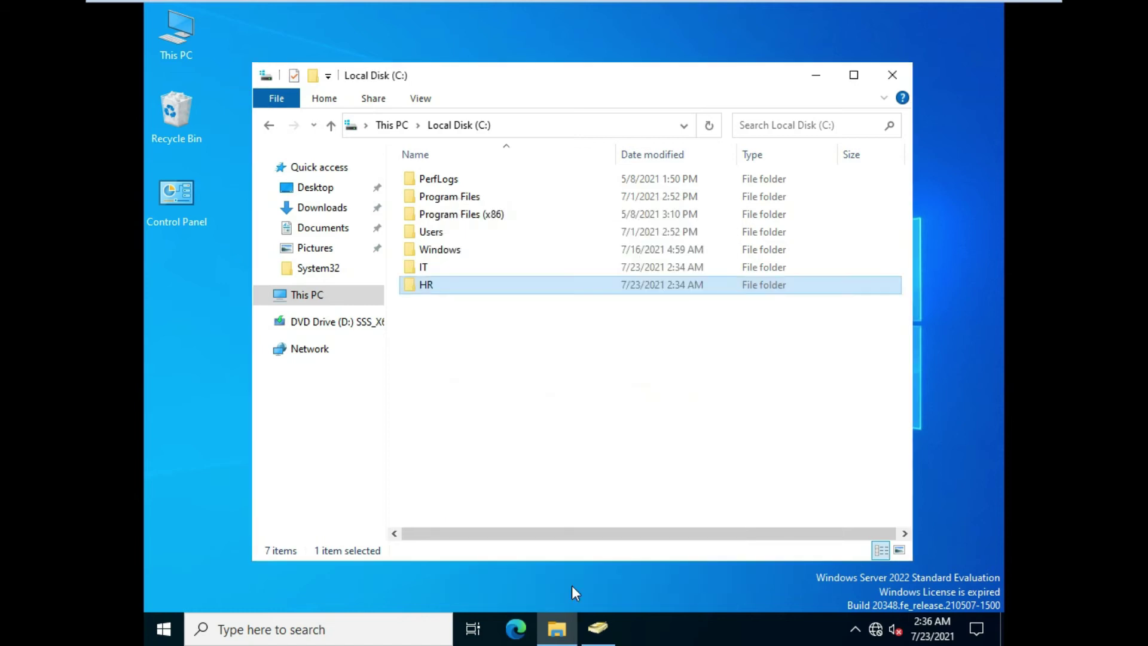
# Create a new text document named 'DATa of IT' inside the IT folder
pyautogui.click(431, 266)
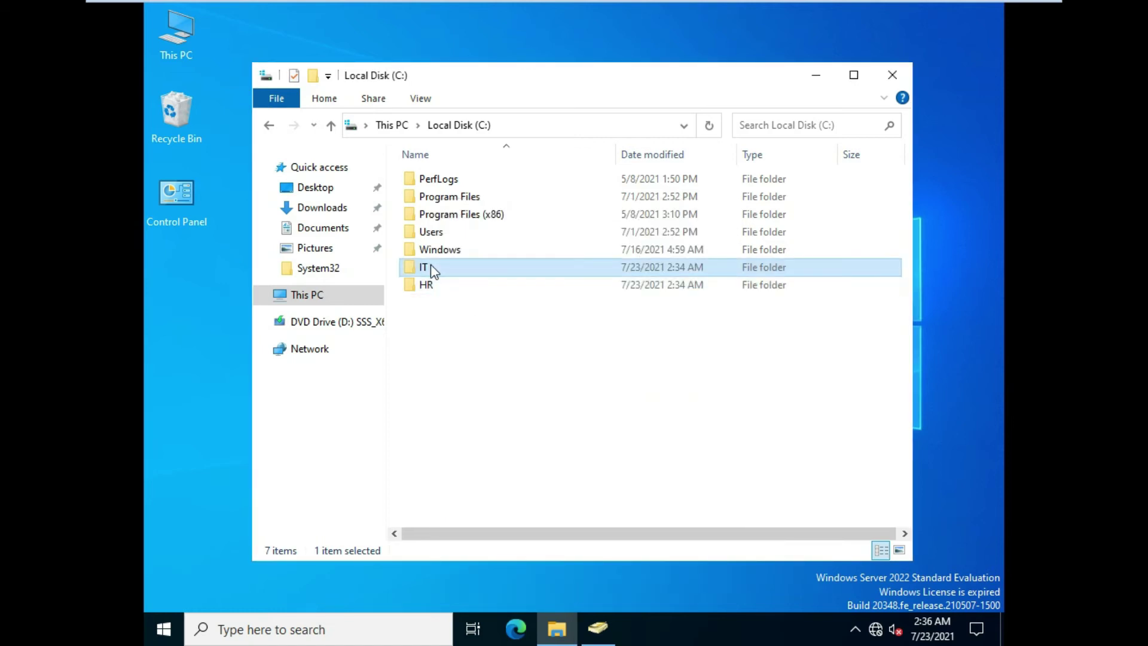
pyautogui.rightClick(431, 265)
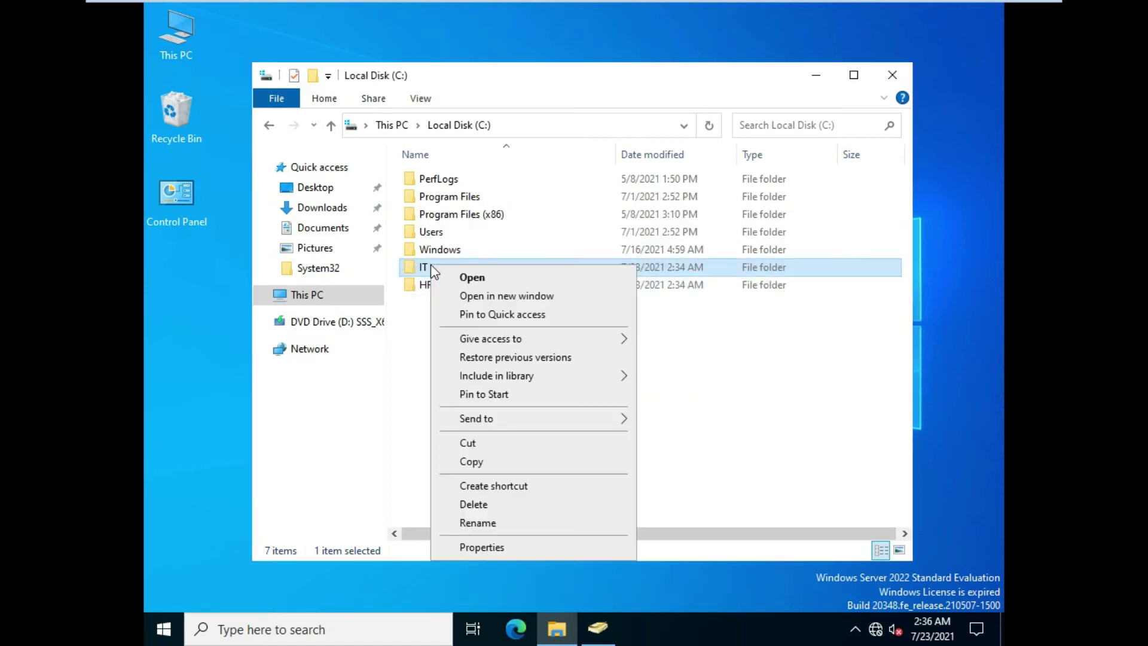
pyautogui.click(470, 278)
pyautogui.rightClick(476, 273)
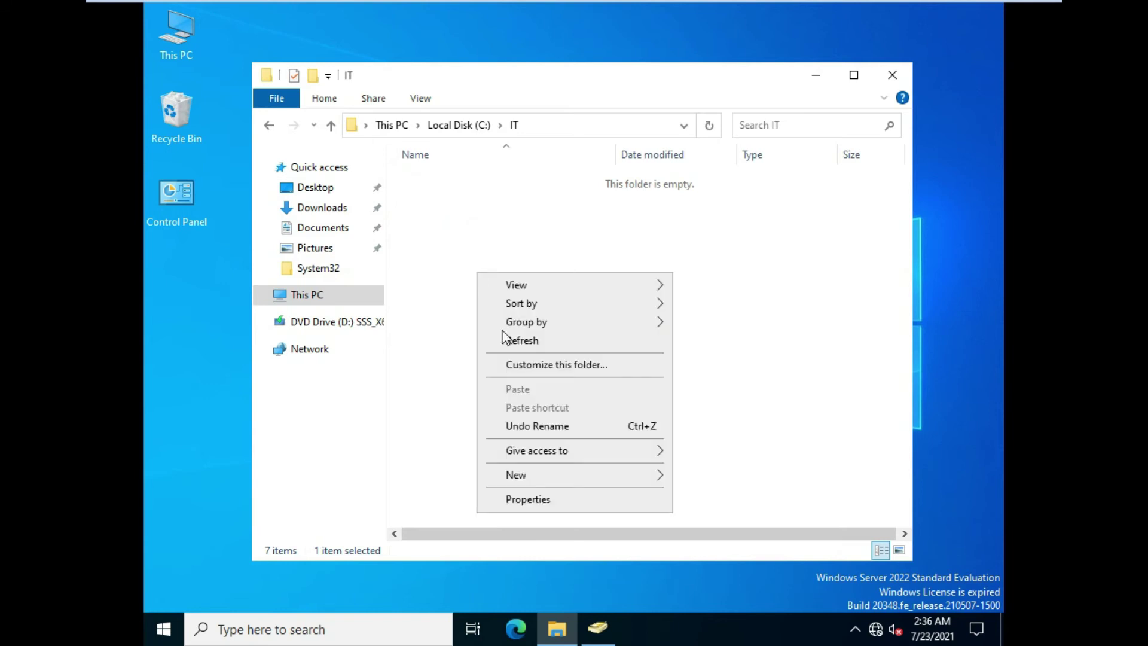
pyautogui.moveTo(608, 474)
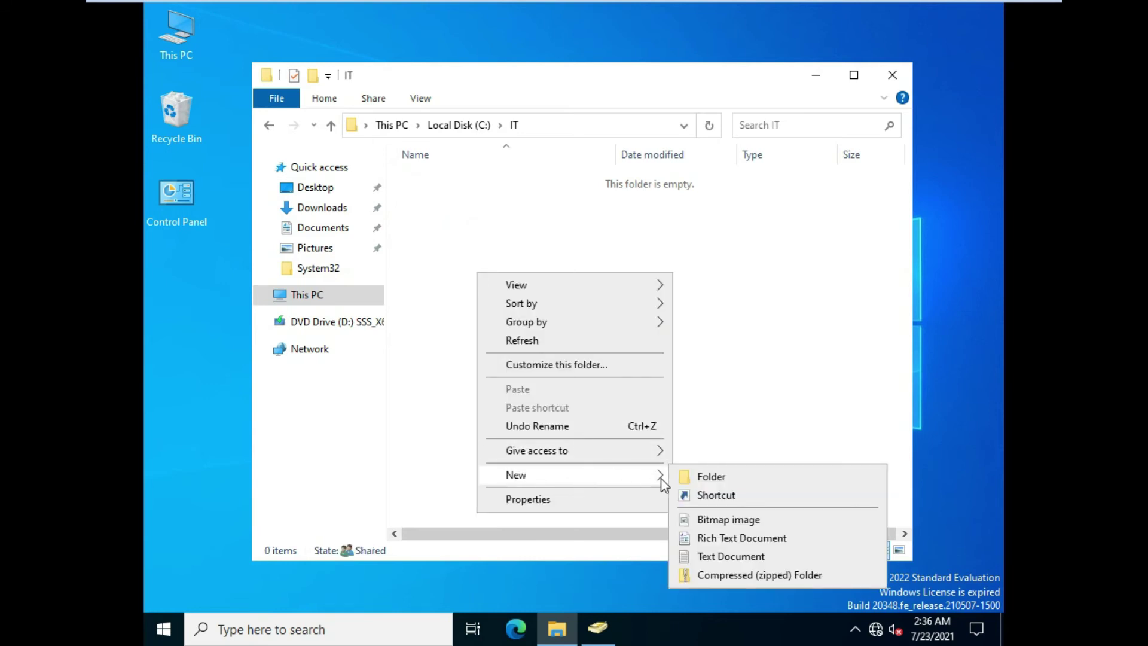
pyautogui.click(705, 556)
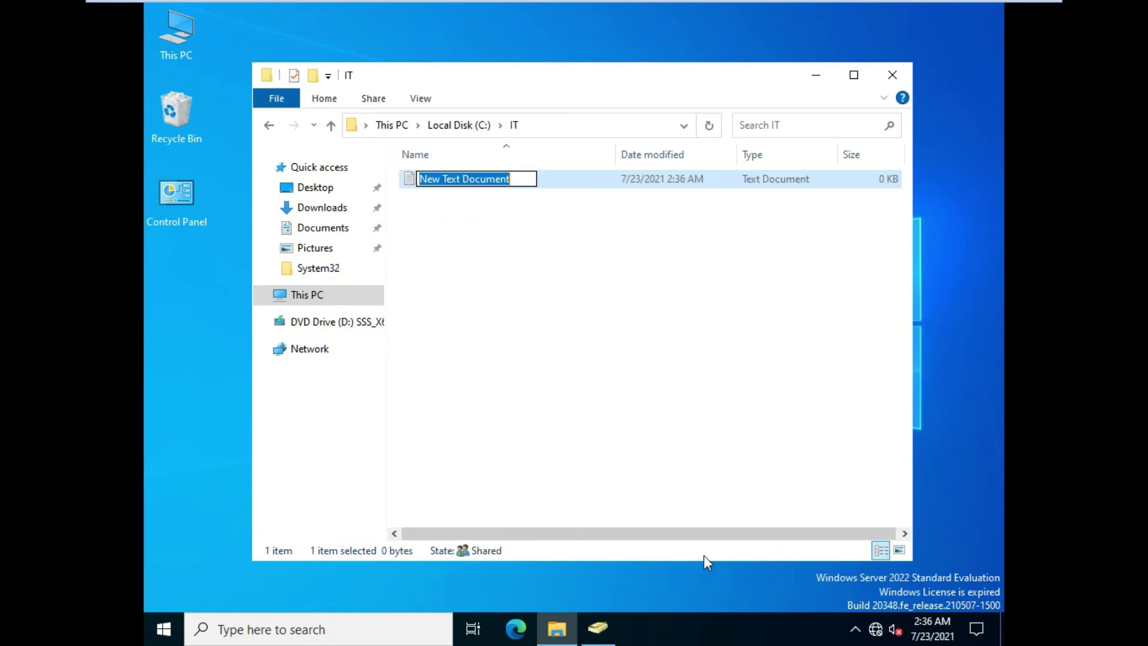
pyautogui.write('DA')
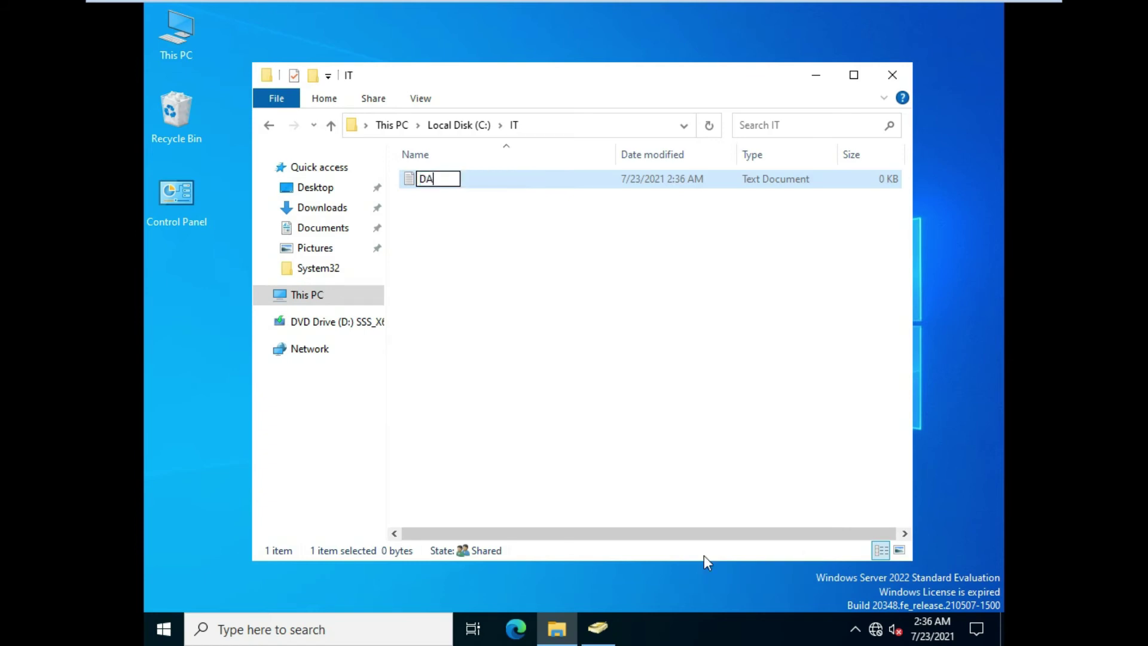
pyautogui.write('Ta')
pyautogui.write('of IT')
pyautogui.press('Return')
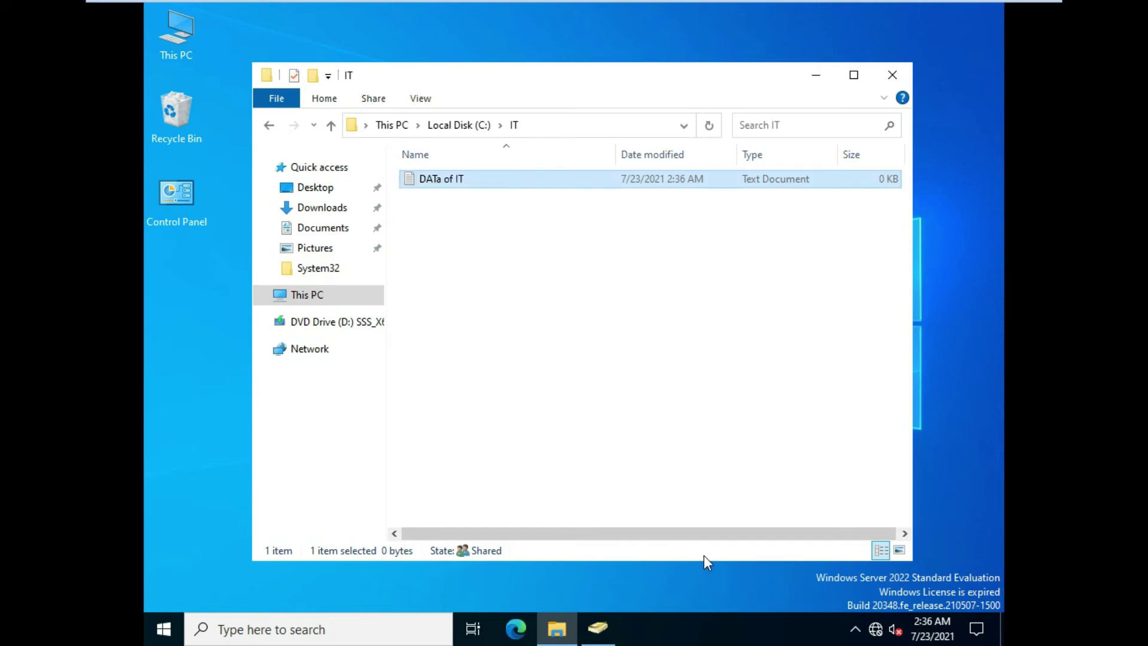
# Create a text document named 'DATA of HR' in the HR folder, then close the window
pyautogui.press('BackSpace')
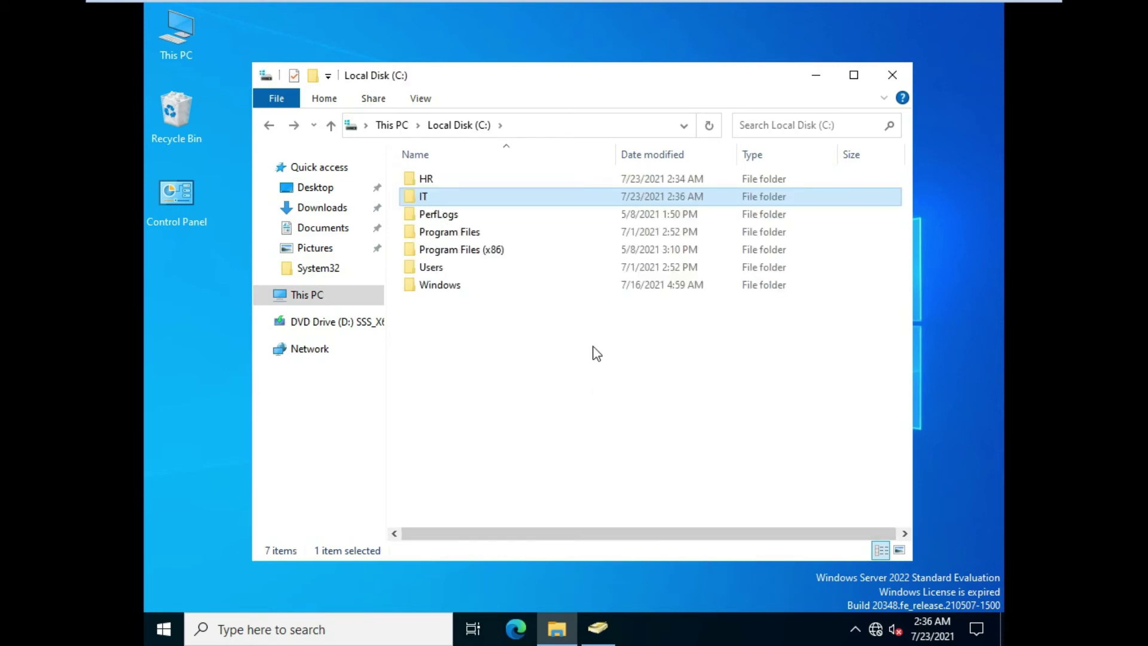
pyautogui.click(537, 180)
pyautogui.doubleClick(536, 181)
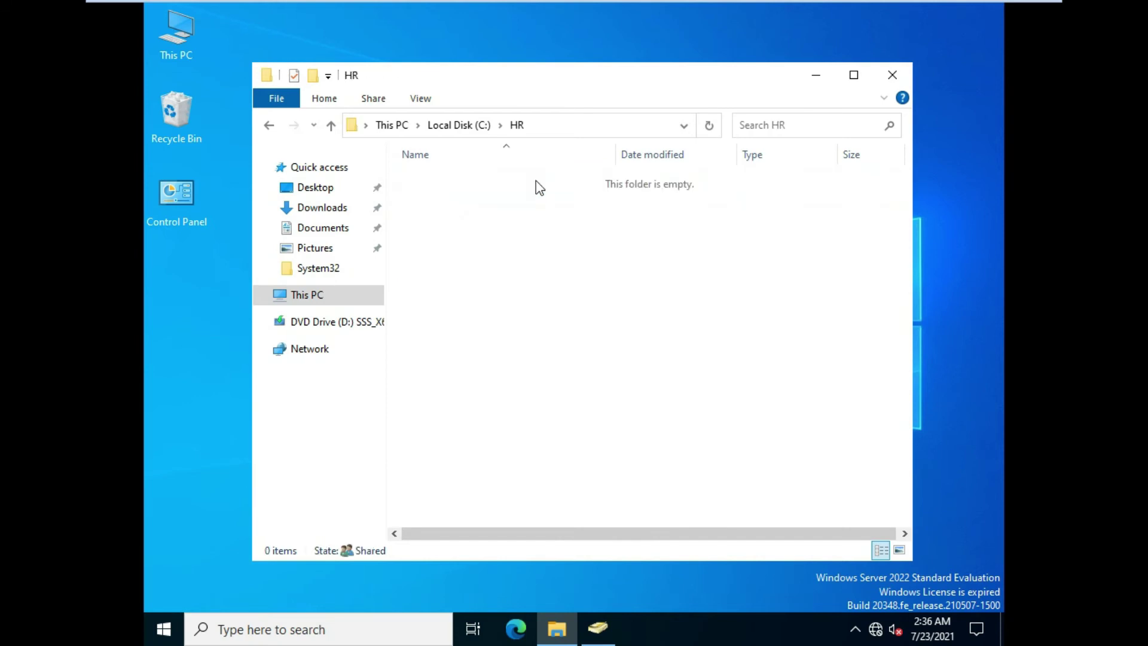
pyautogui.rightClick(528, 297)
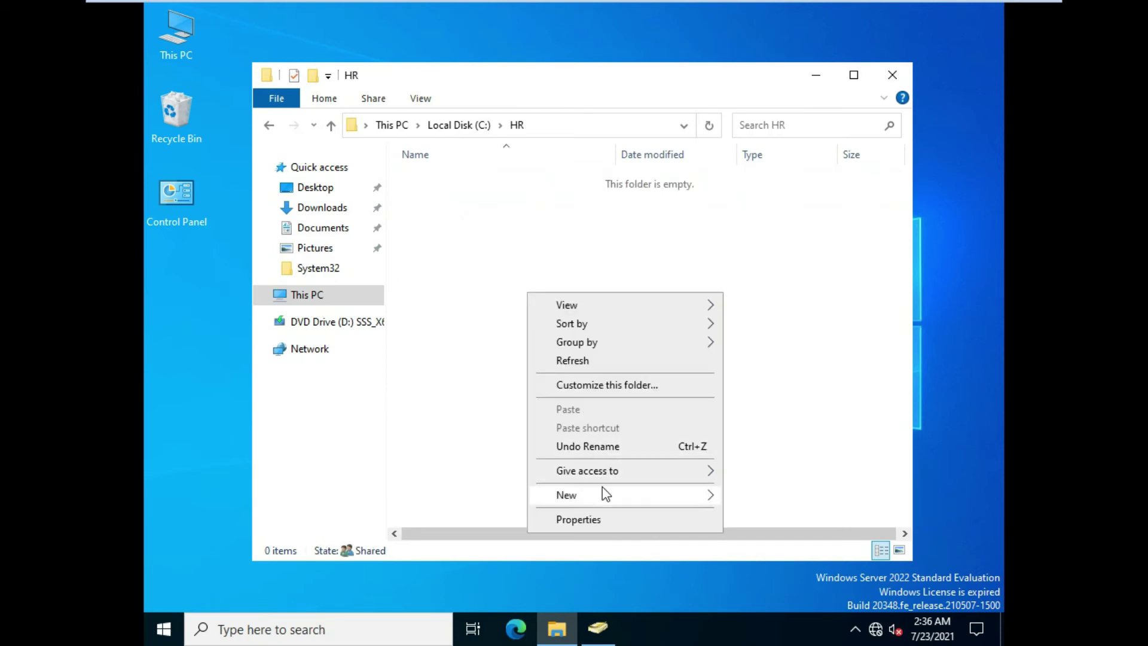
pyautogui.moveTo(615, 494)
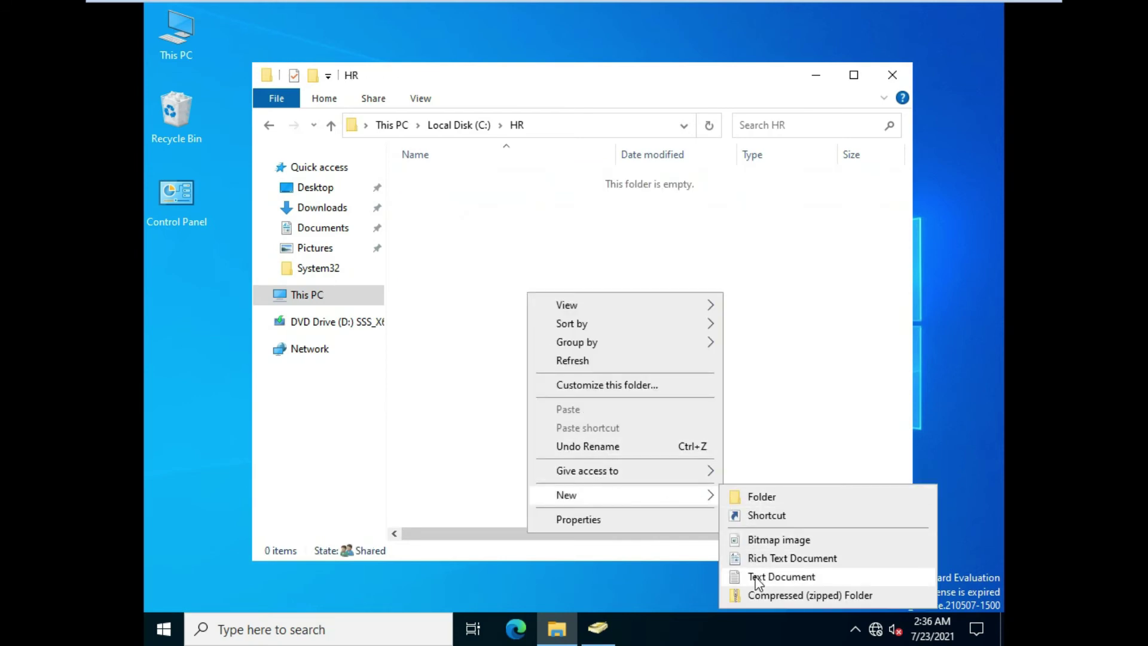
pyautogui.click(759, 578)
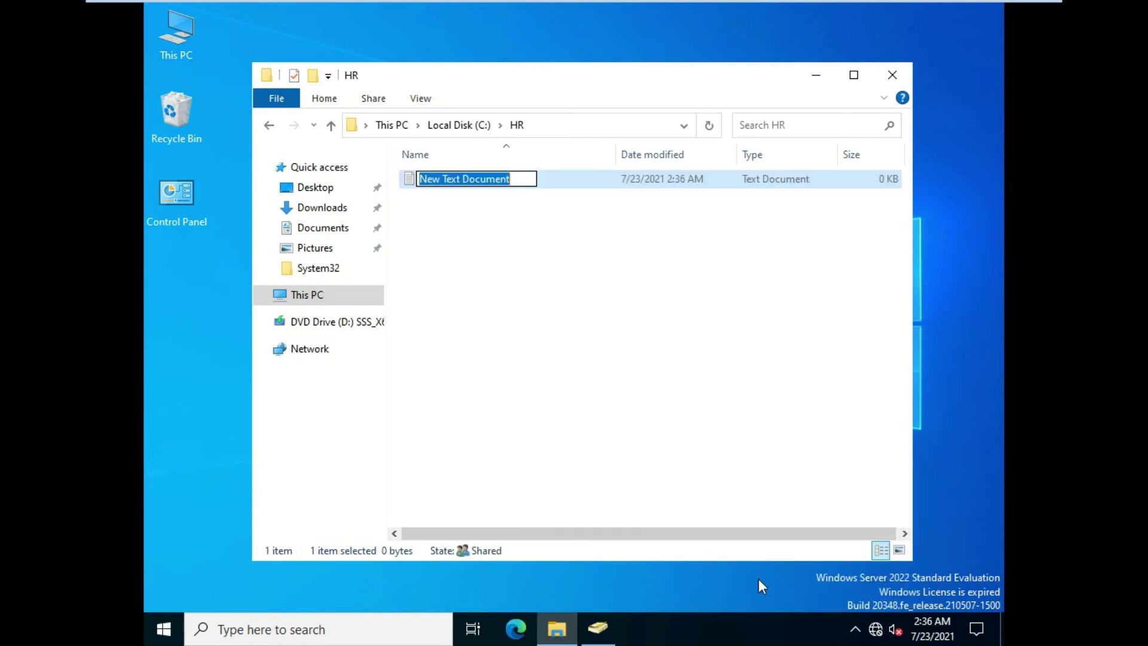
pyautogui.write('DATA o')
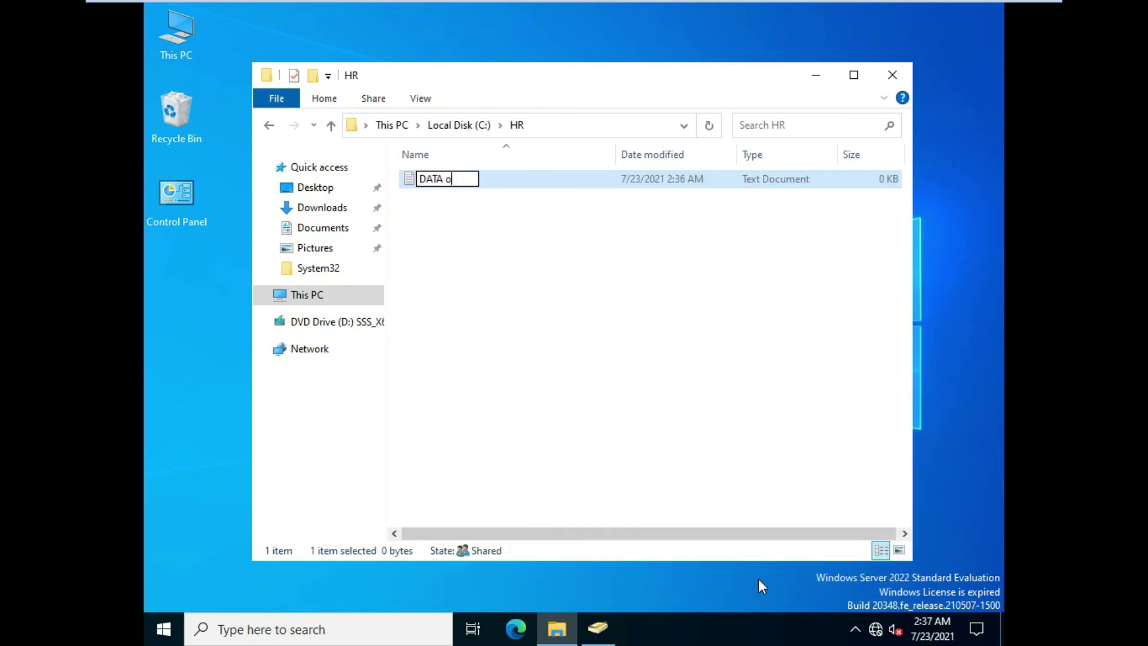
pyautogui.write('f HR')
pyautogui.press('Return')
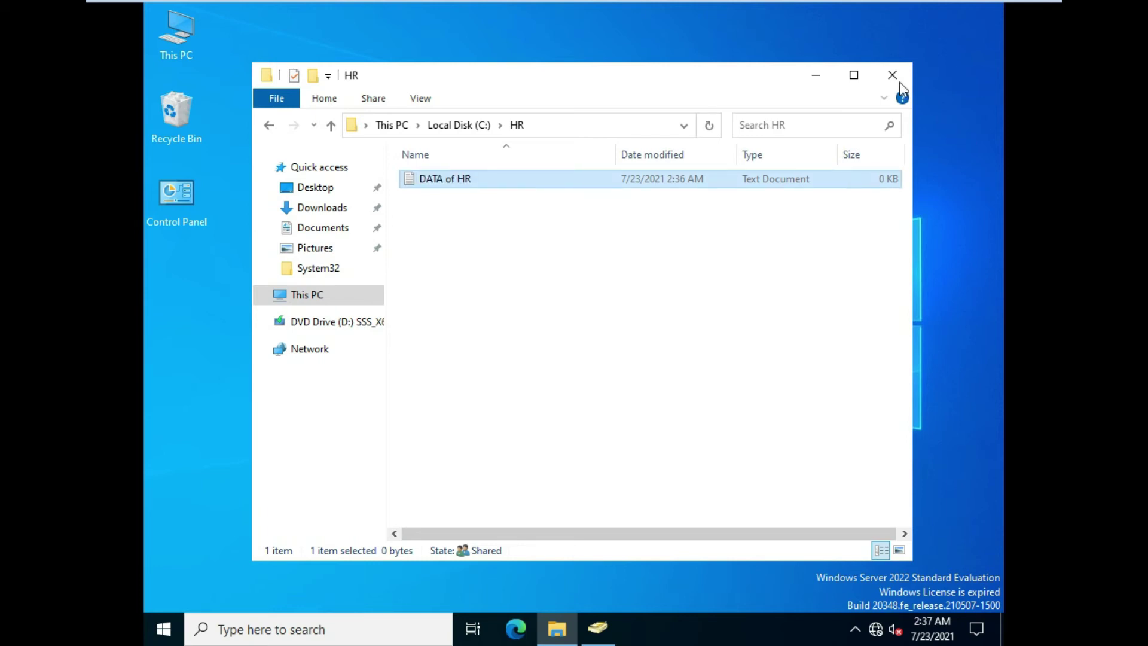
pyautogui.click(892, 73)
# On the Windows 8 machine, sign in as Other user with the PMI domain test account and its password
pyautogui.moveTo(794, 2)
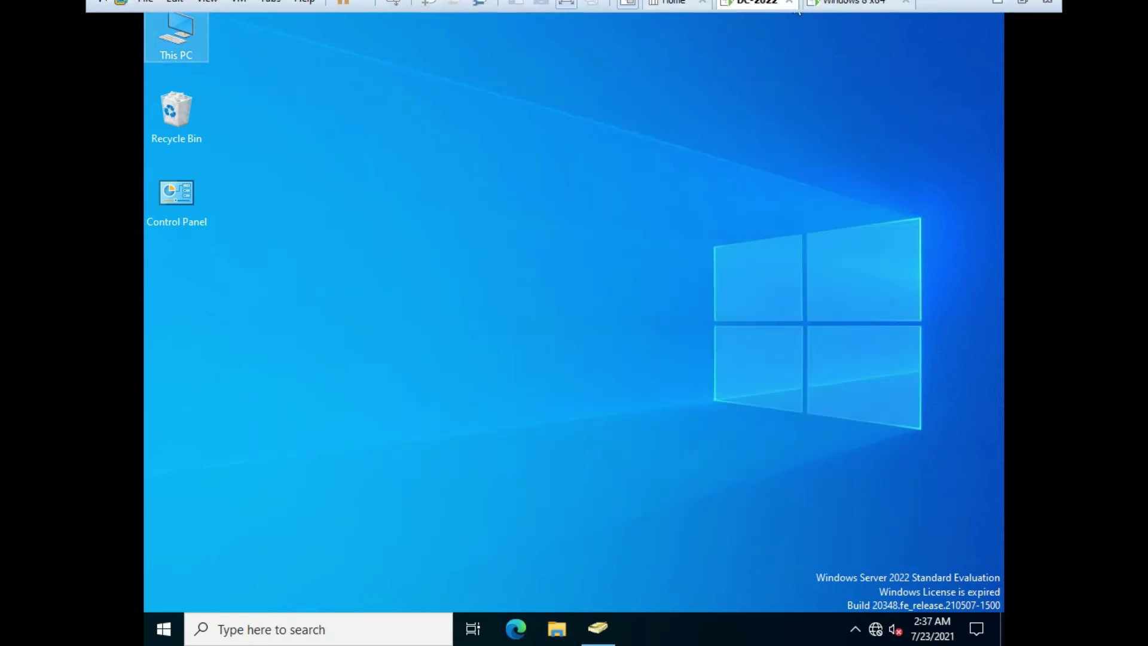
pyautogui.click(855, 12)
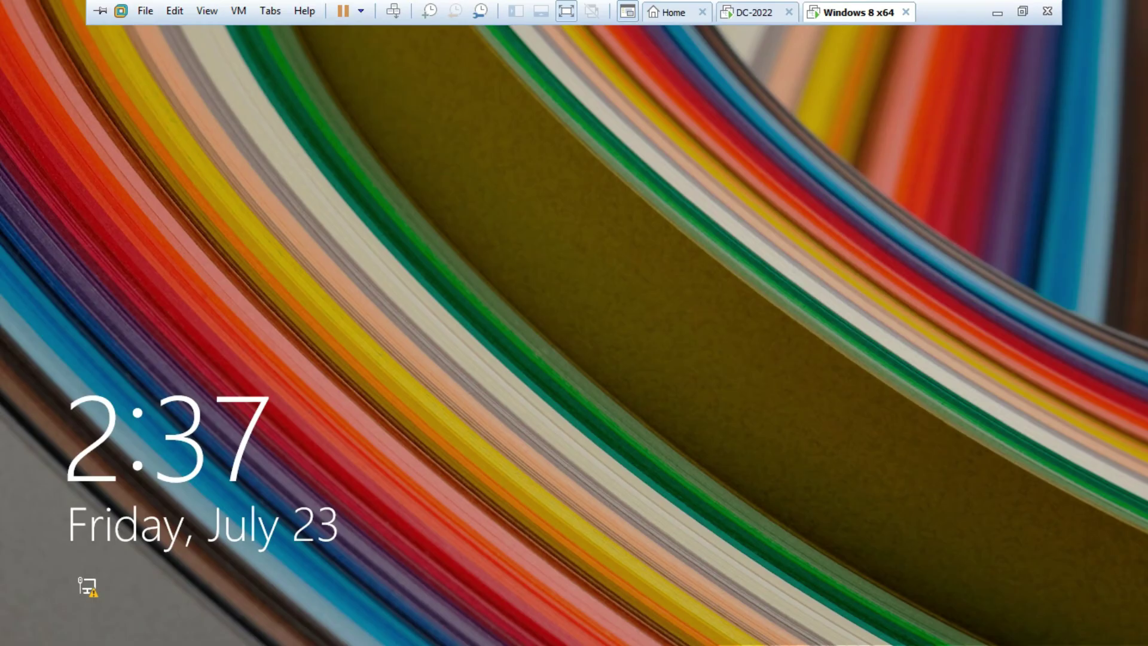
pyautogui.press('Return')
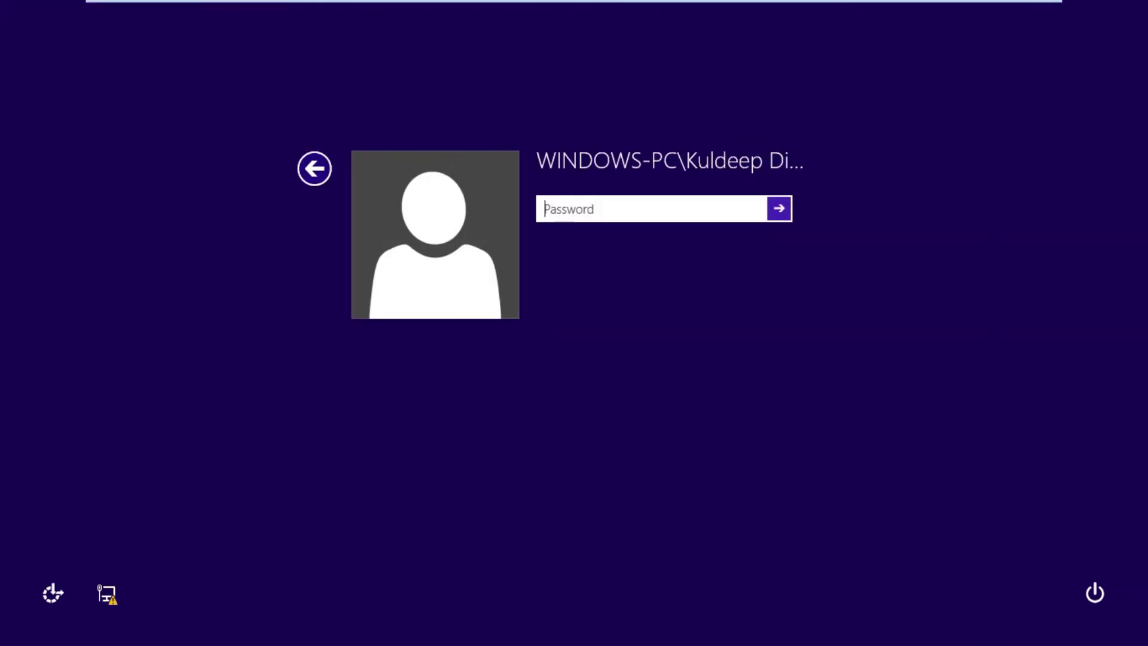
pyautogui.click(313, 168)
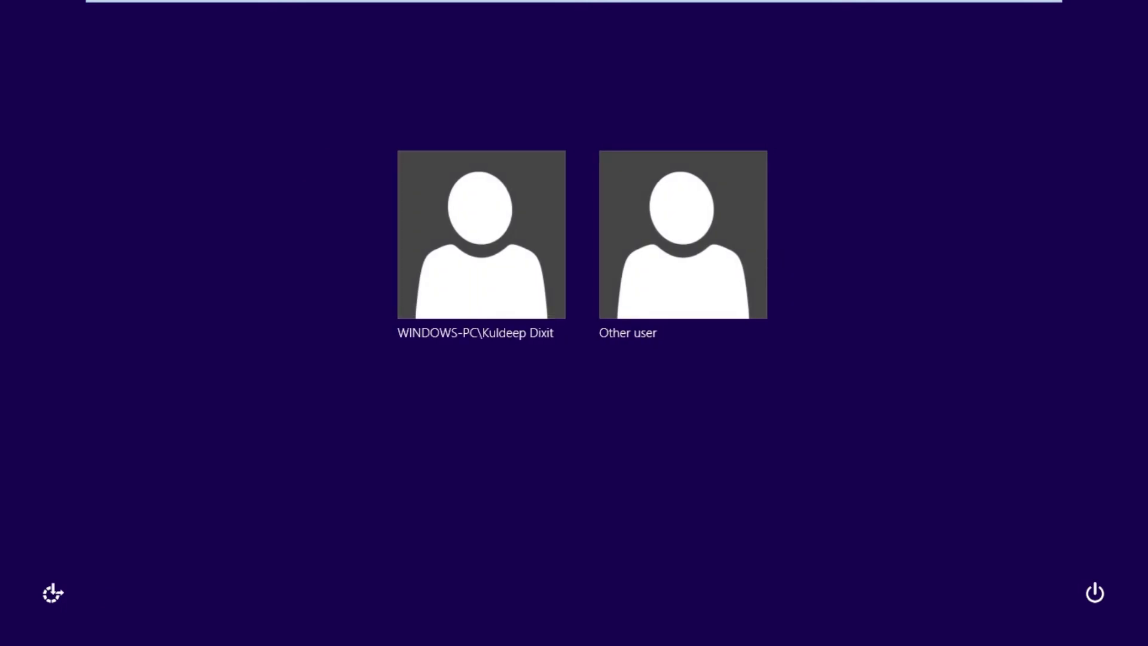
pyautogui.click(683, 235)
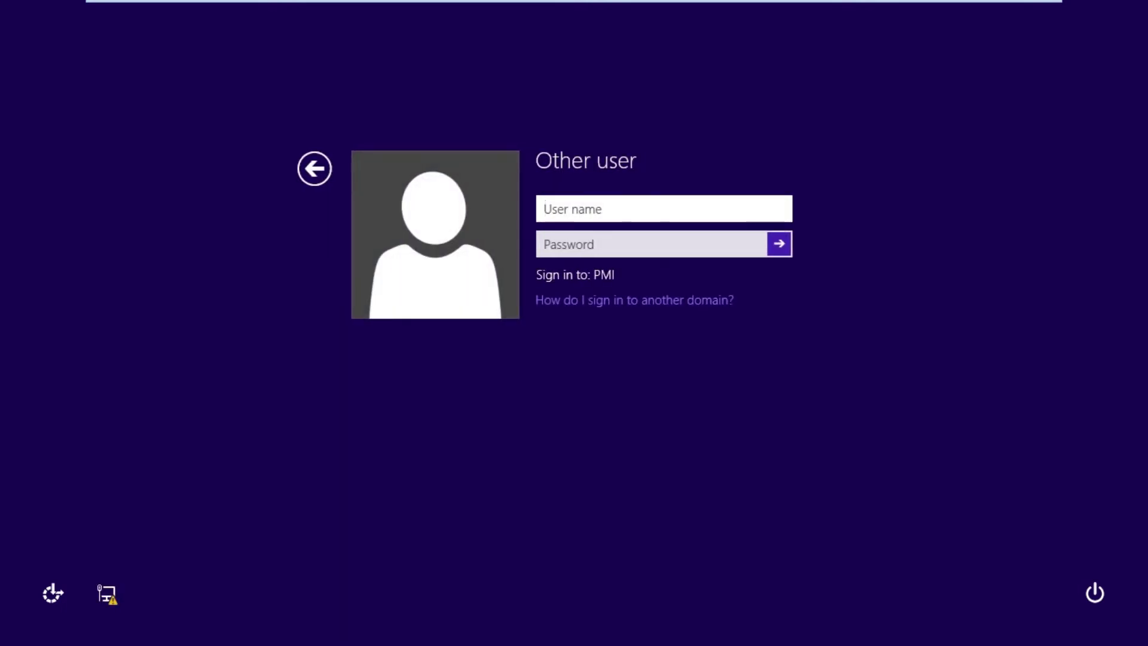
pyautogui.write('pmi\\')
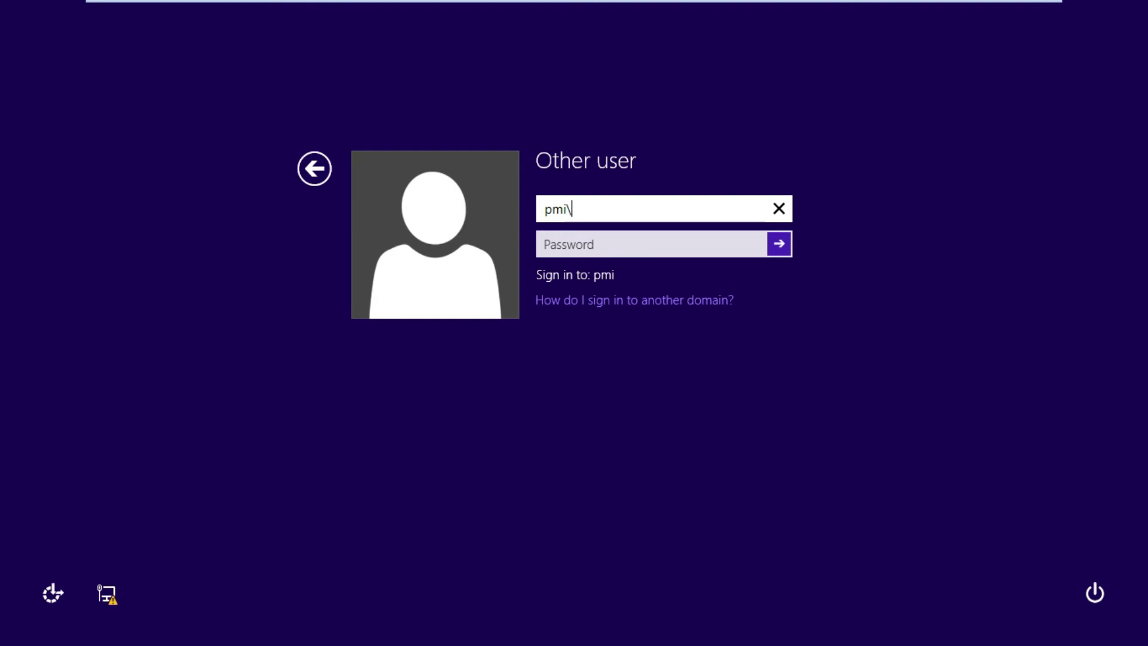
pyautogui.write('ram')
pyautogui.press('Tab')
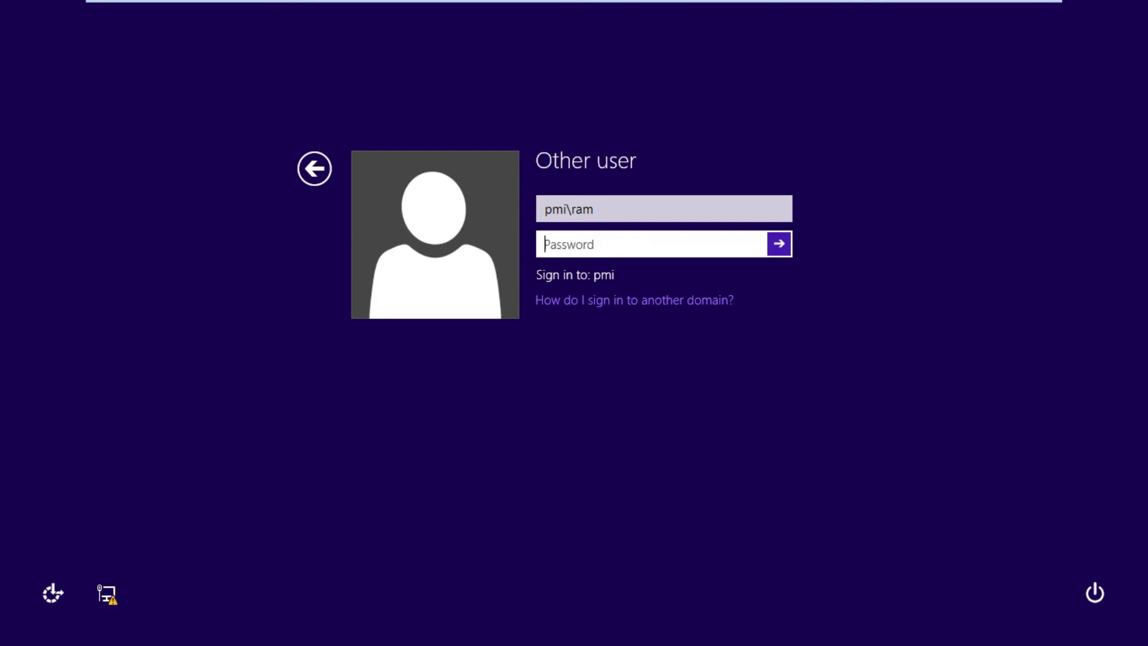
pyautogui.write('•••••••••••')
pyautogui.press('Return')
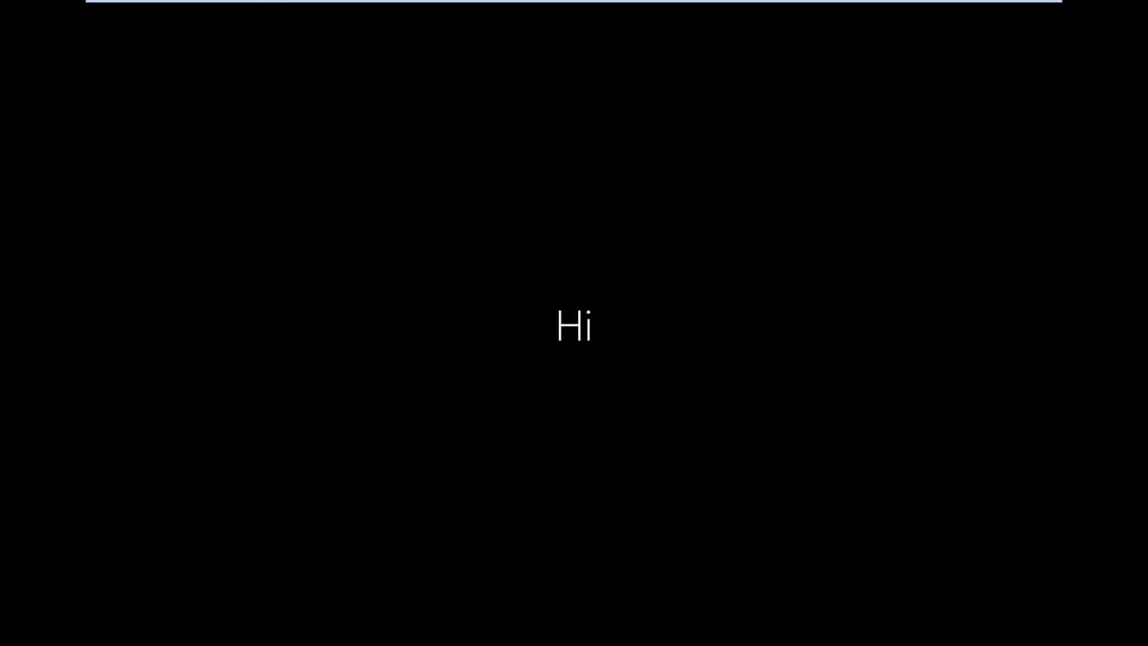
# Refresh the Windows Server 2022 desktop, briefly checking the Windows 8 machine
pyautogui.moveTo(759, 2)
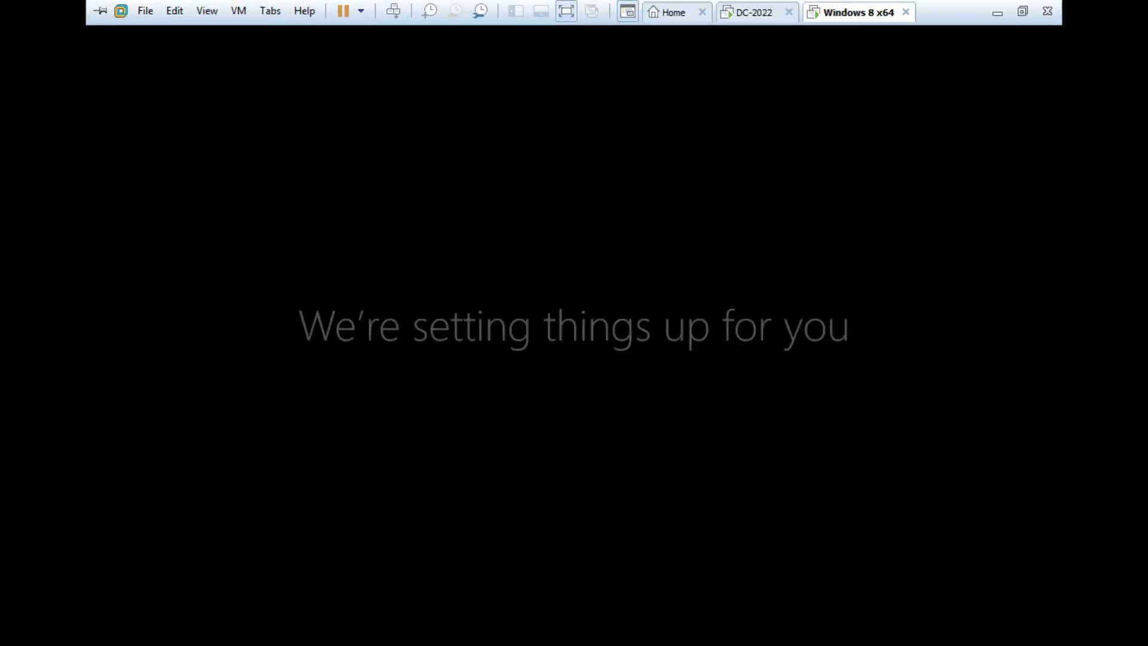
pyautogui.click(754, 13)
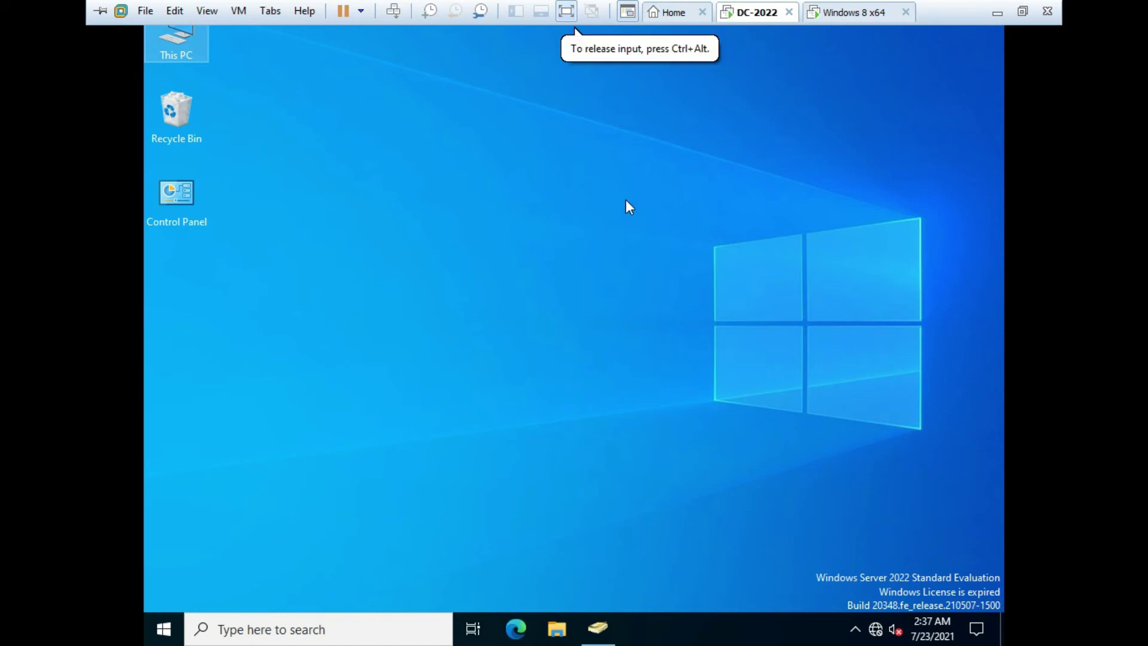
pyautogui.rightClick(625, 206)
pyautogui.click(659, 255)
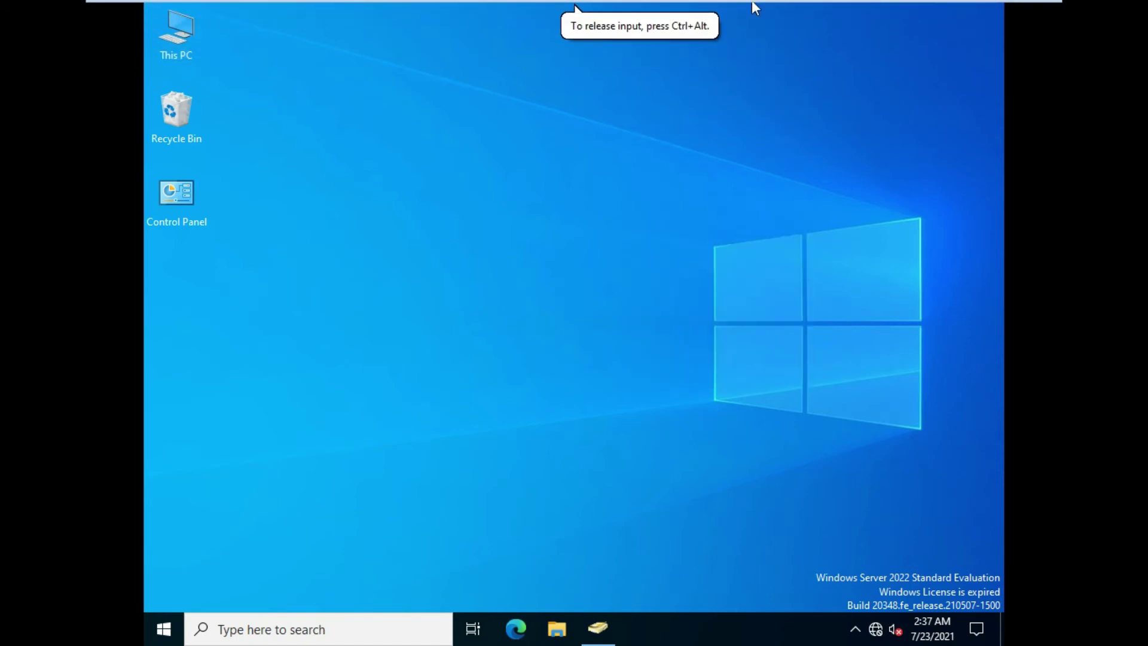
pyautogui.moveTo(751, 1)
pyautogui.click(855, 12)
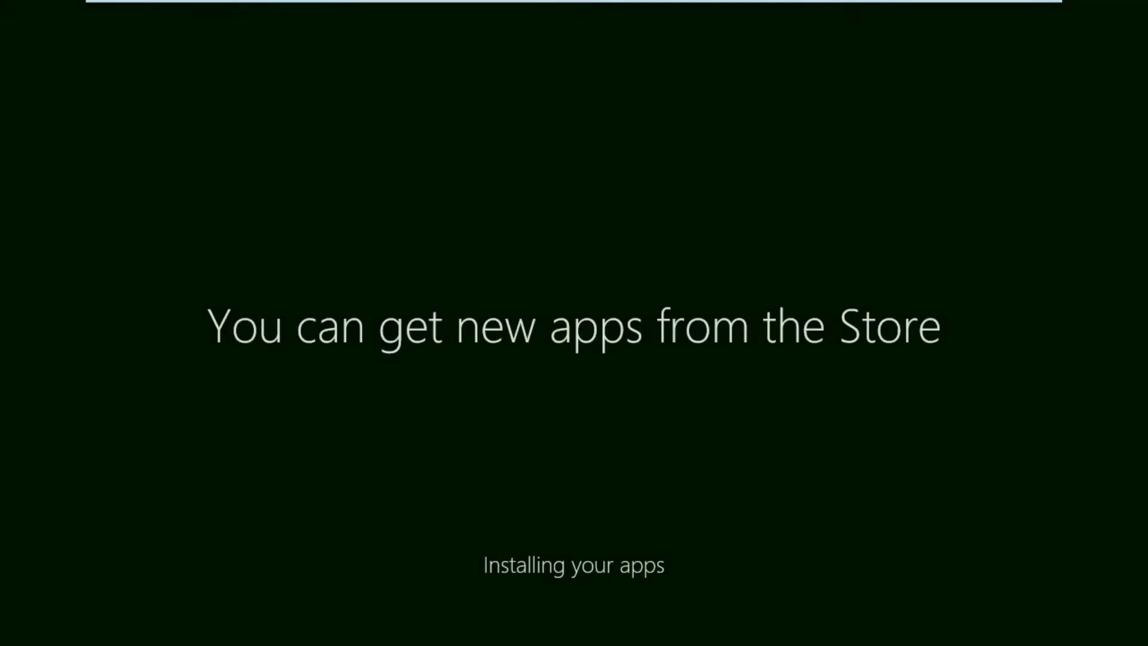
pyautogui.click(754, 12)
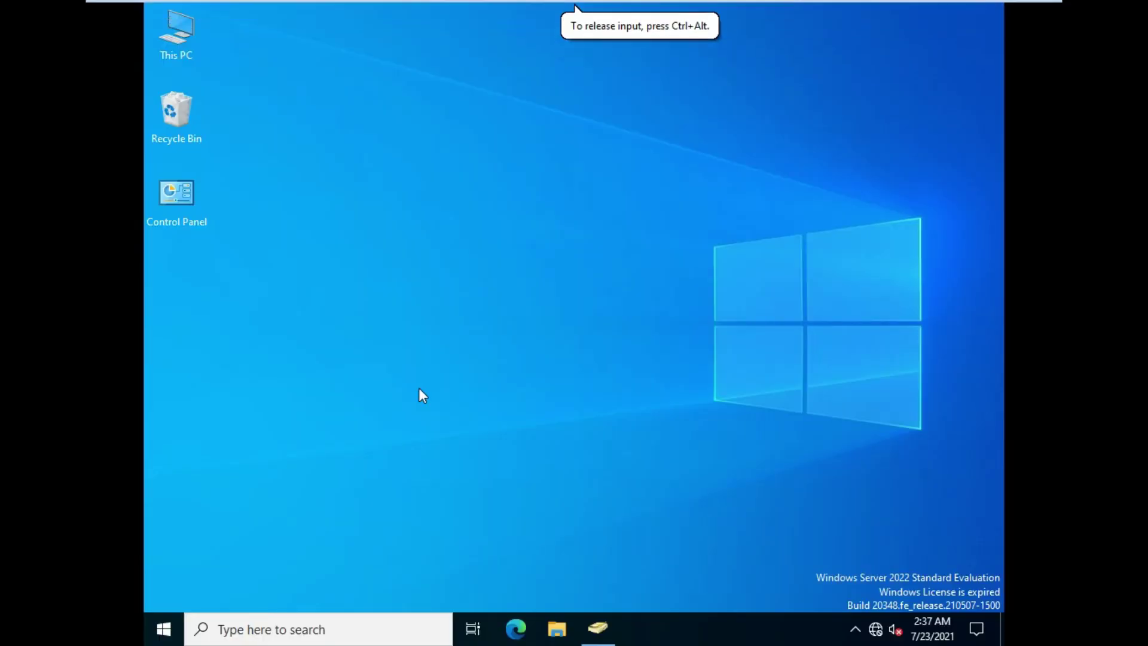
# Run ipconfig in a Command Prompt to read the server IP 10.0.0.9, then close it
pyautogui.press('super+r')
pyautogui.write('cmd')
pyautogui.press('Return')
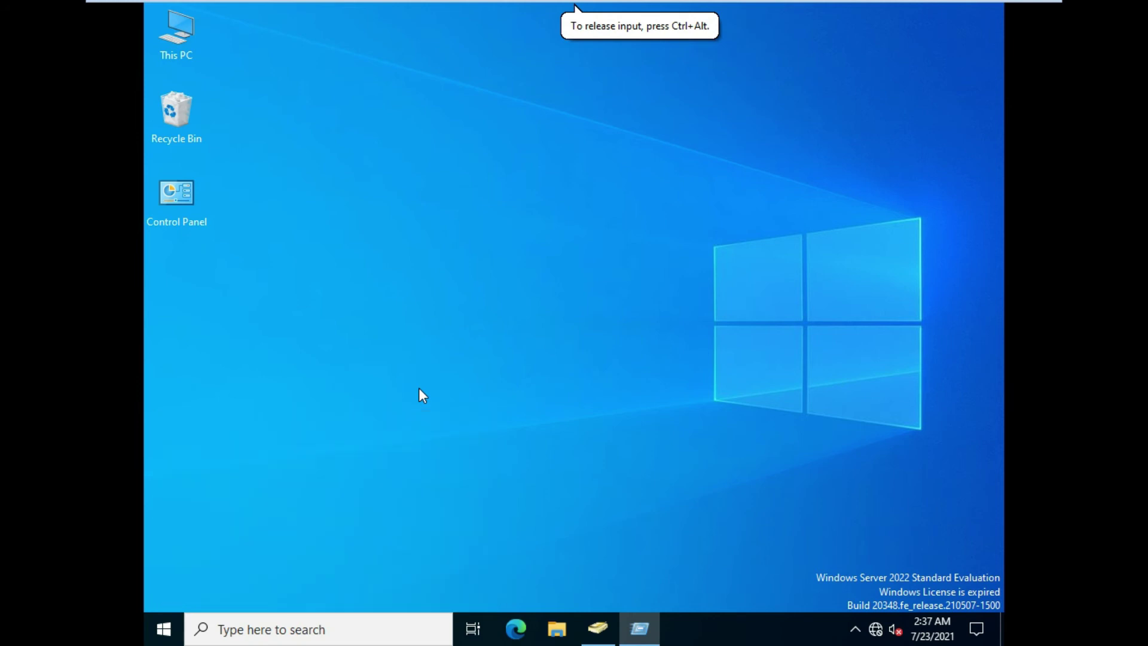
pyautogui.write('ip')
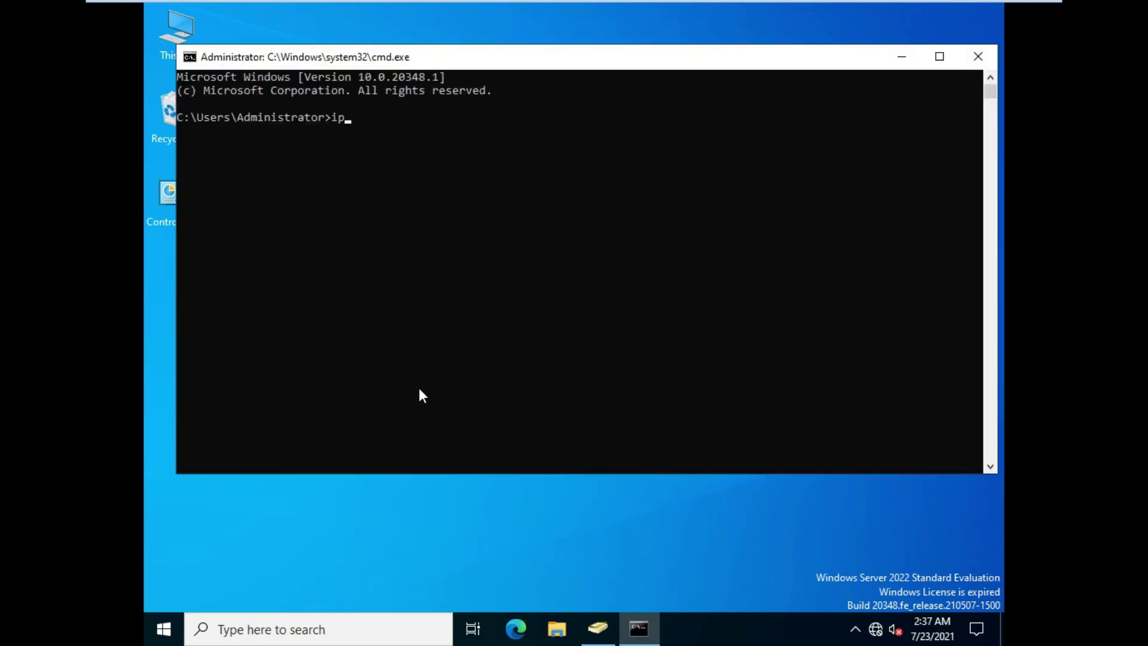
pyautogui.write('config')
pyautogui.press('Return')
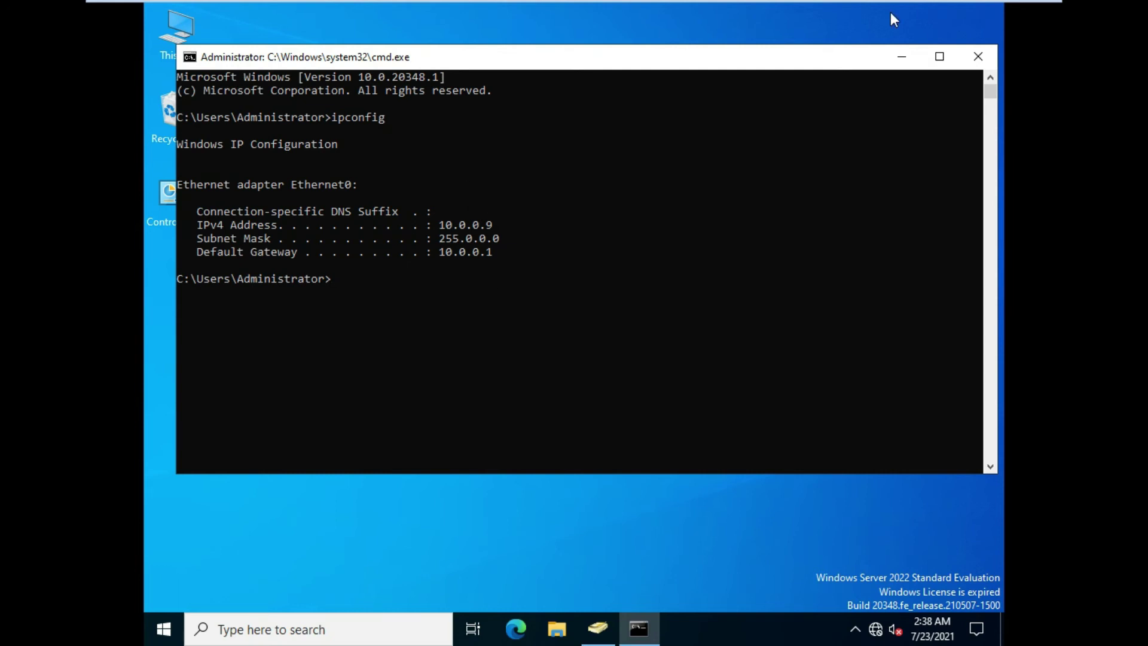
pyautogui.click(976, 56)
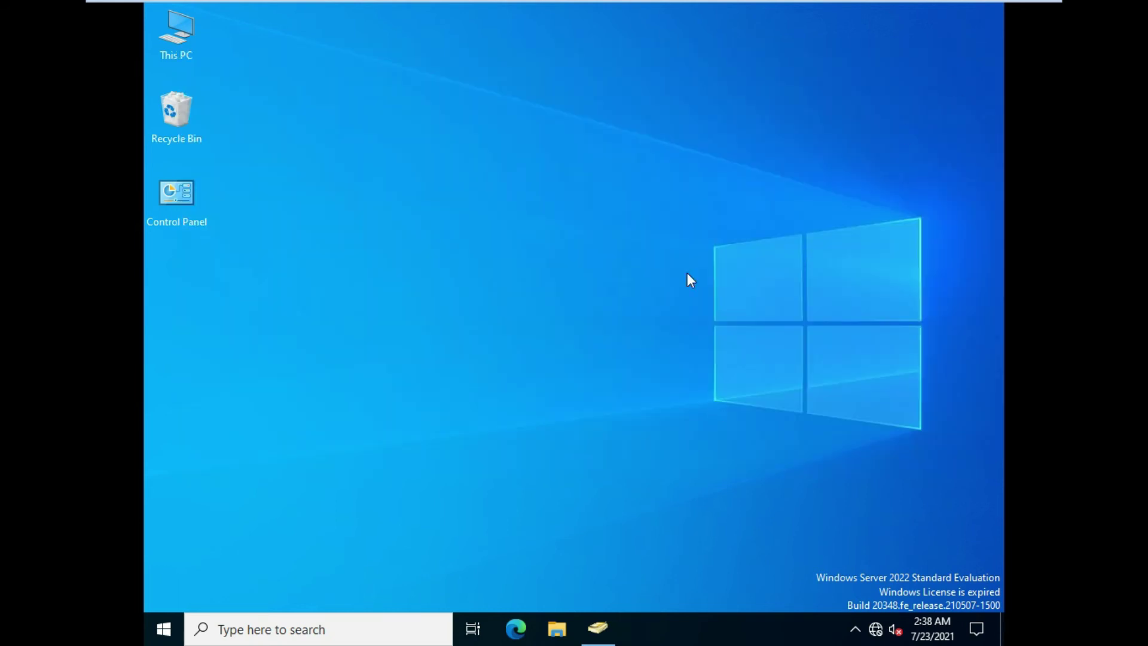
# Check the Windows 8 machine, refresh the server desktop, then return to Windows 8
pyautogui.moveTo(809, 7)
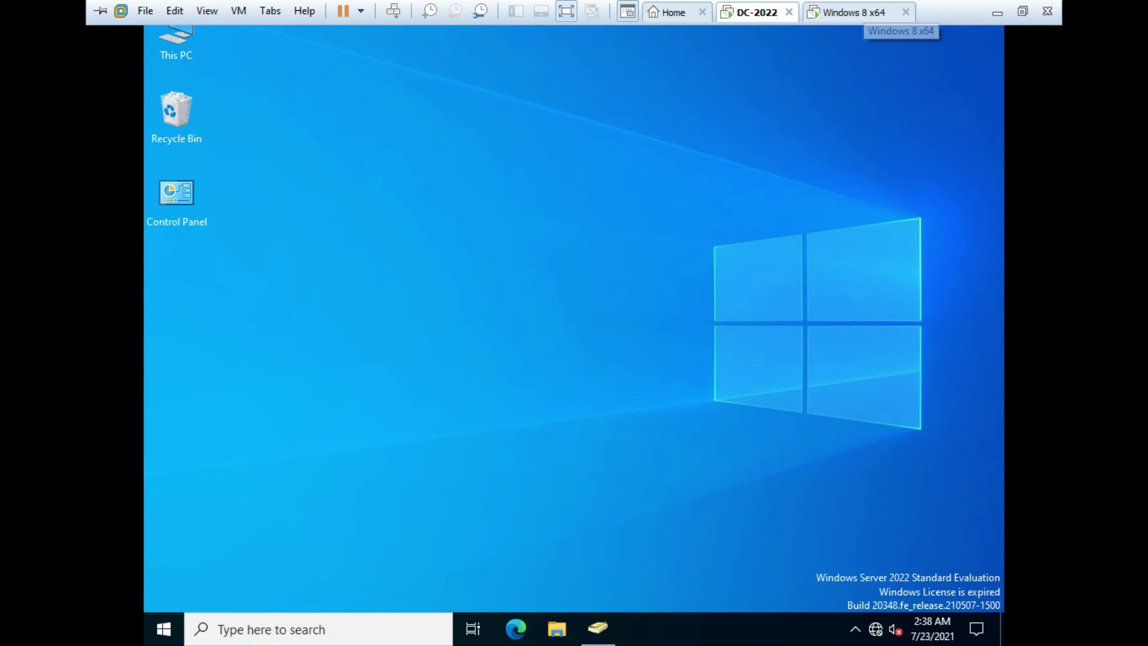
pyautogui.click(858, 12)
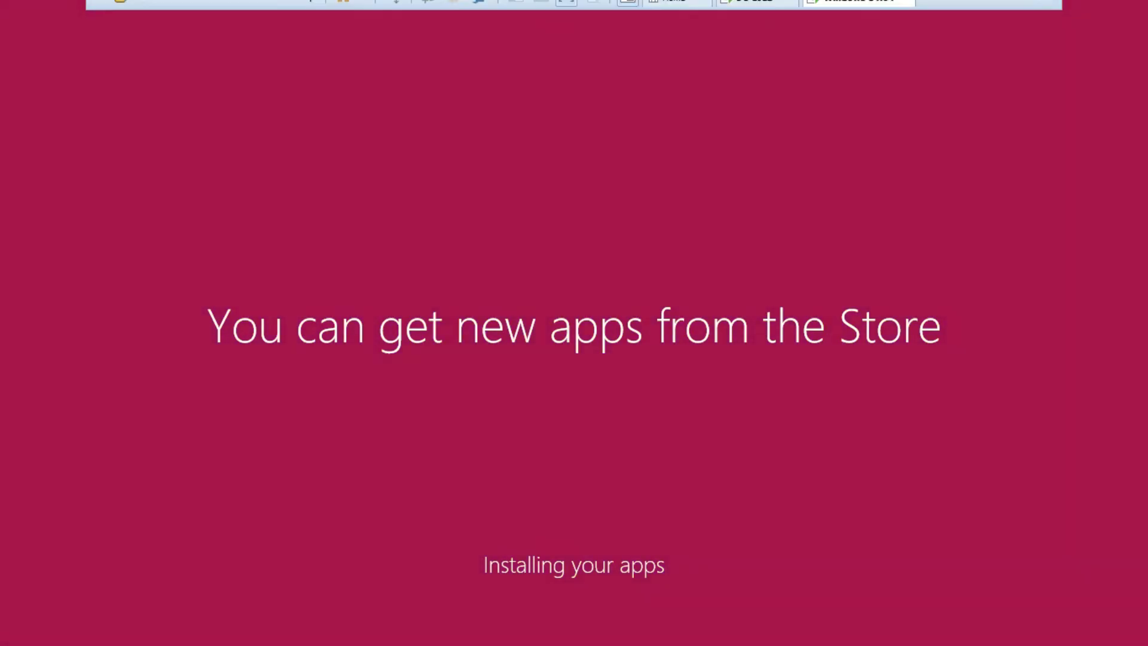
pyautogui.click(755, 13)
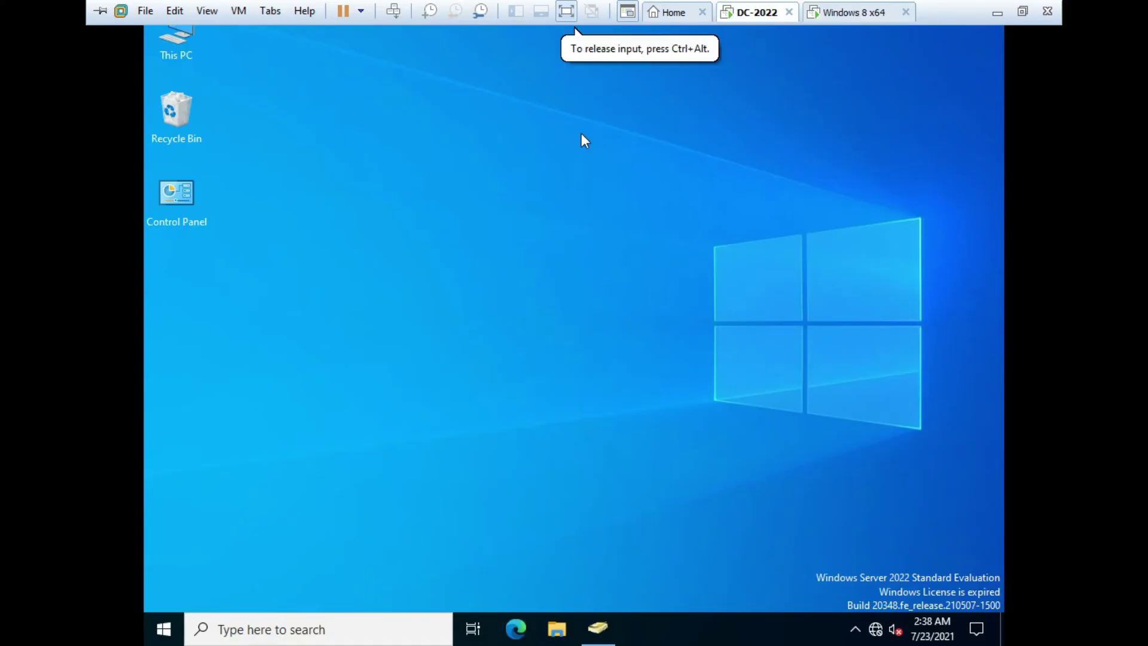
pyautogui.rightClick(421, 187)
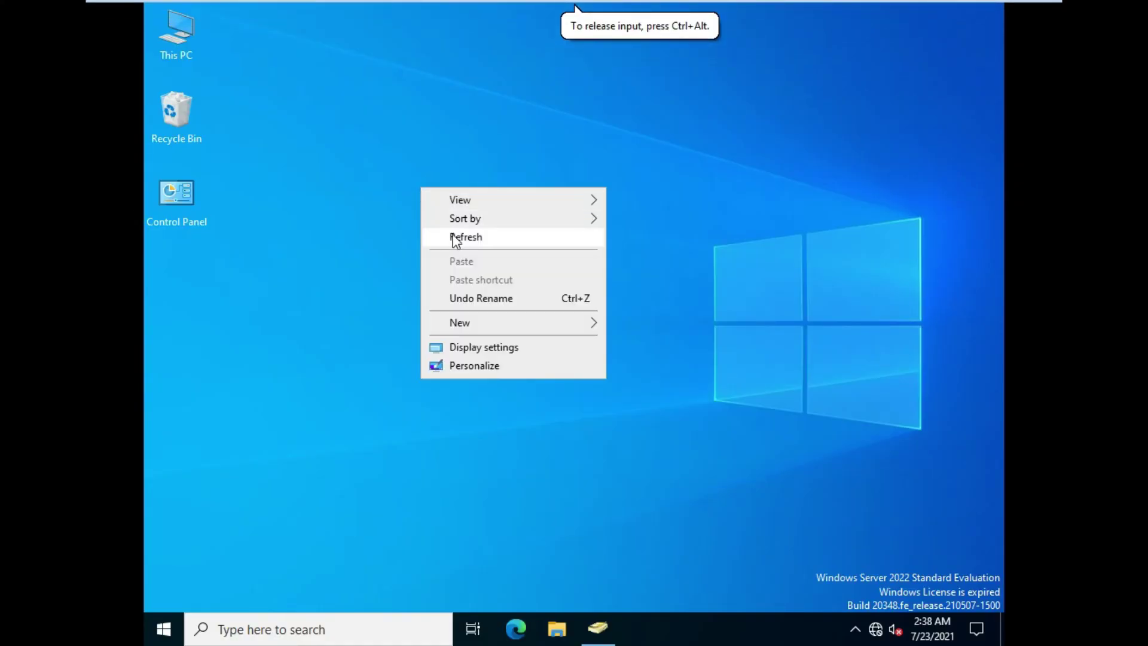
pyautogui.click(453, 235)
pyautogui.moveTo(574, 2)
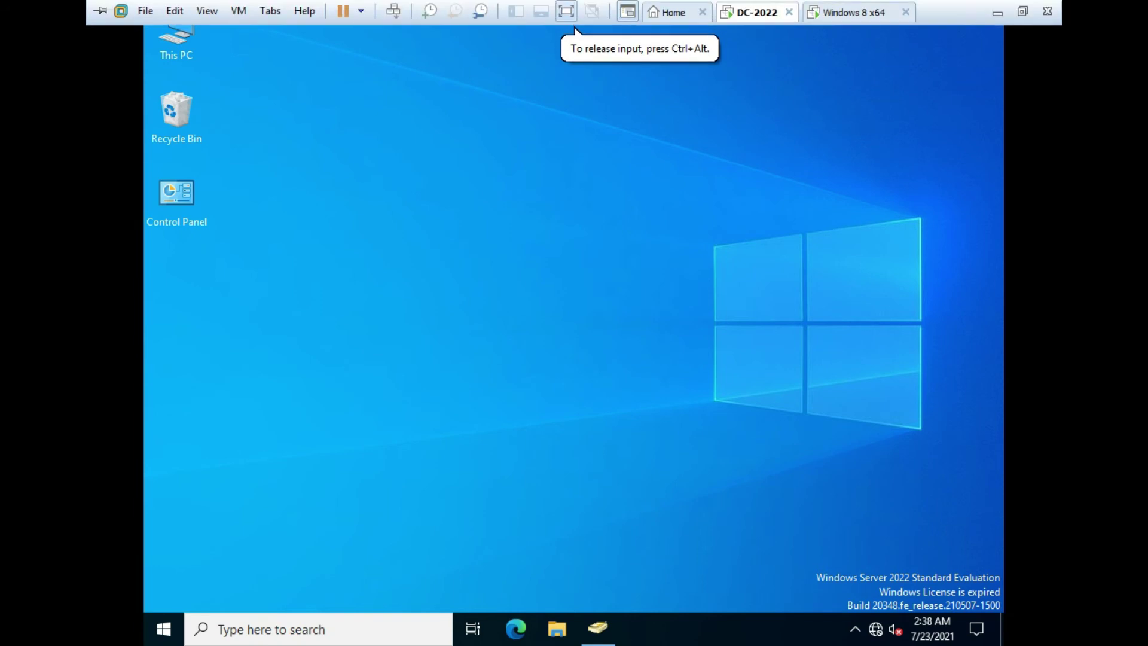
pyautogui.click(859, 13)
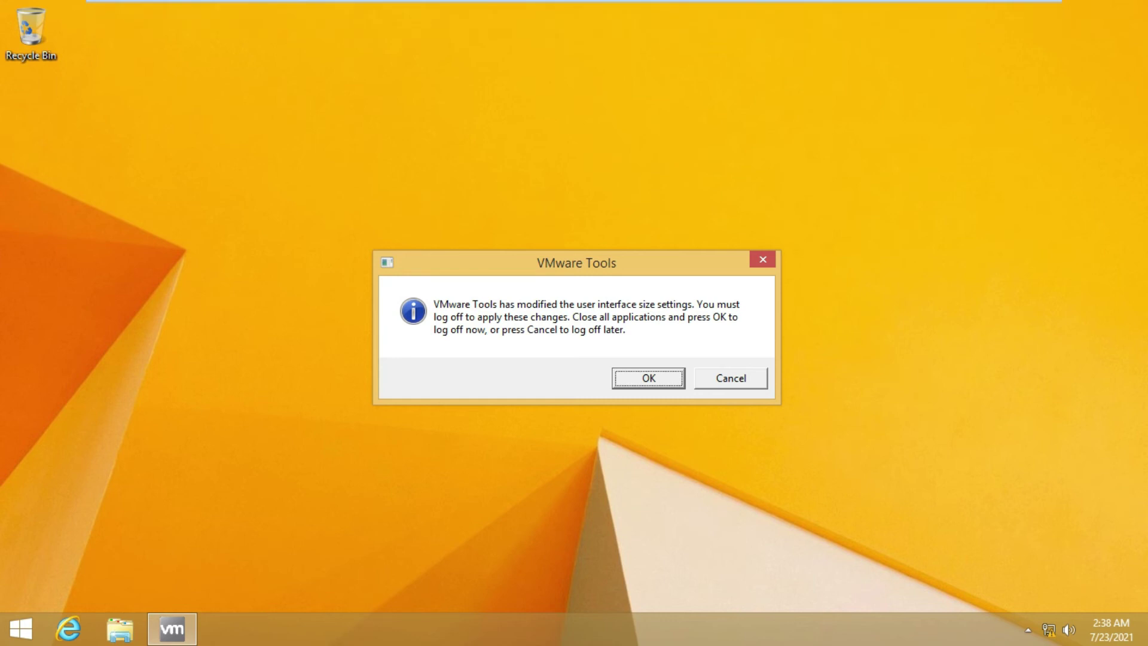
pyautogui.press('Return')
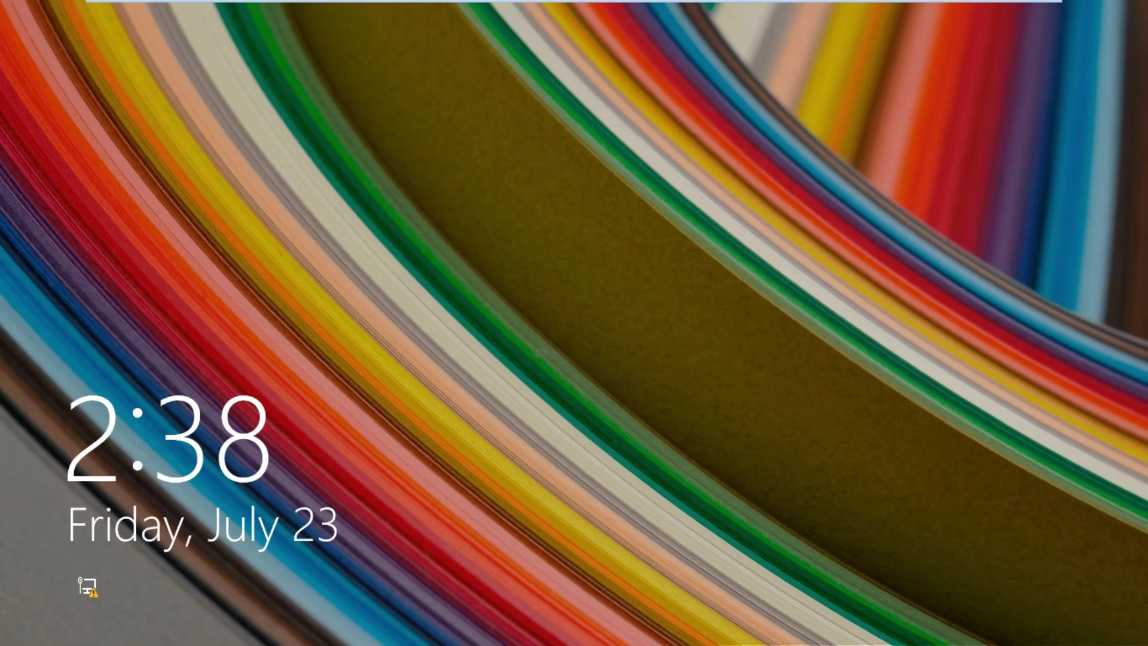
pyautogui.press('space')
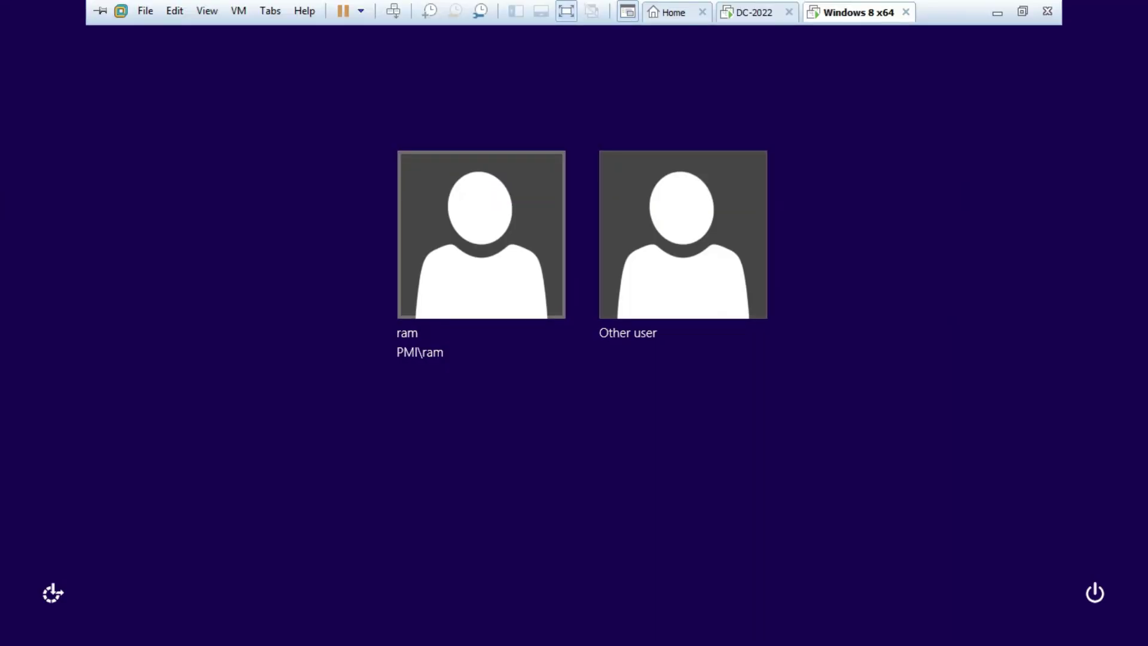
pyautogui.press('Return')
pyautogui.write('•')
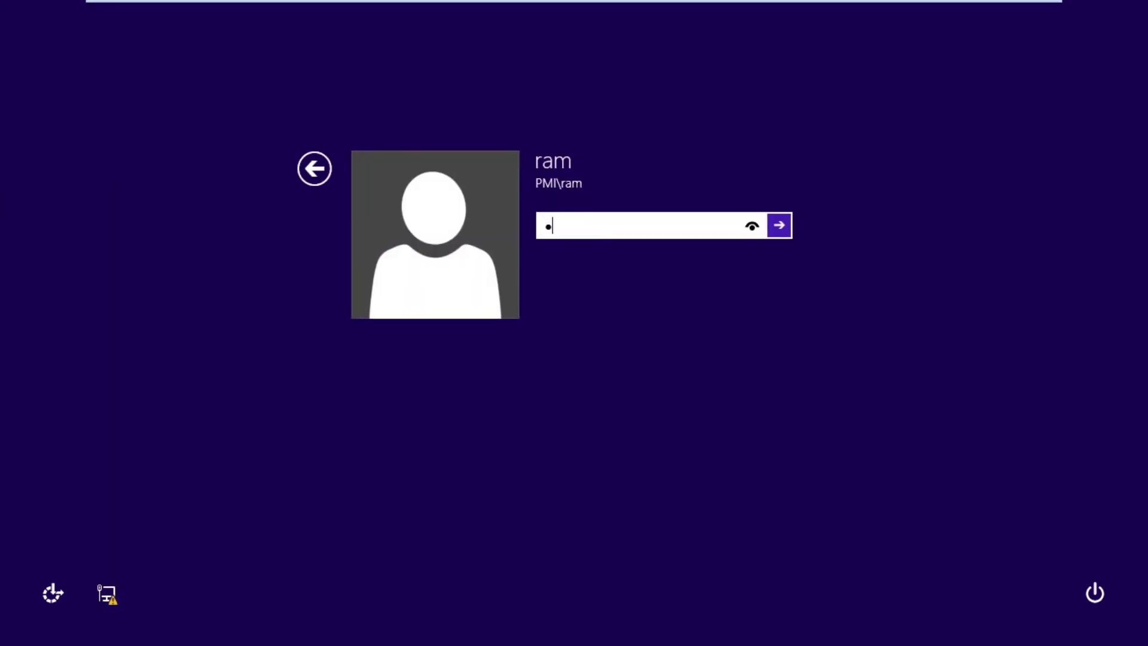
pyautogui.write('•••••••••')
pyautogui.press('Return')
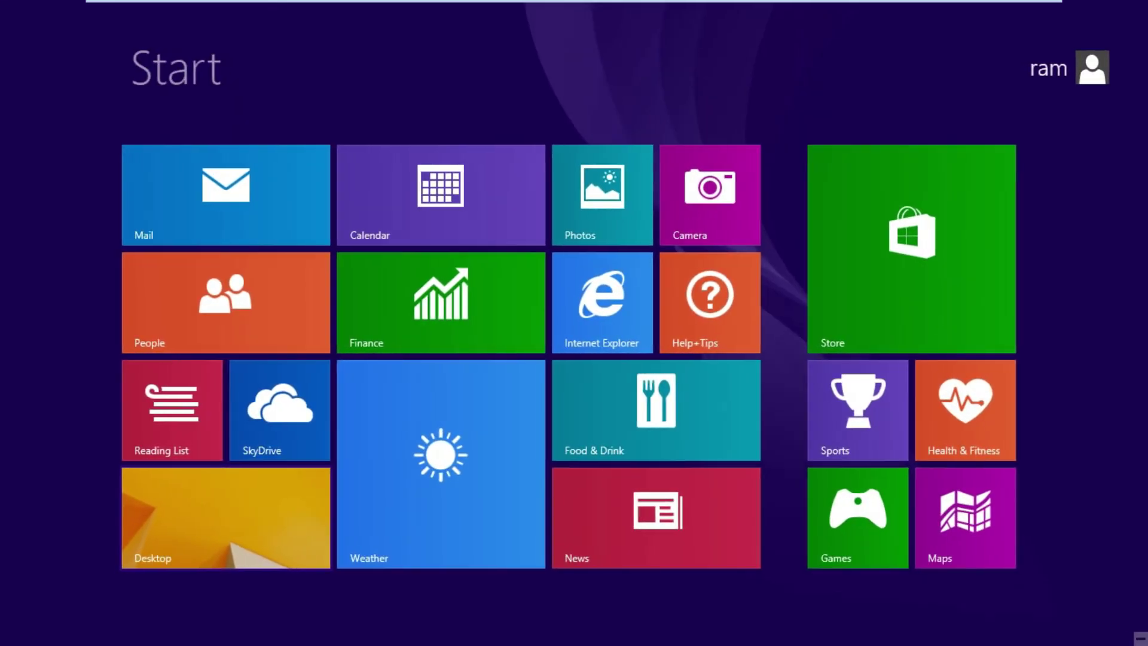
pyautogui.press('super+d')
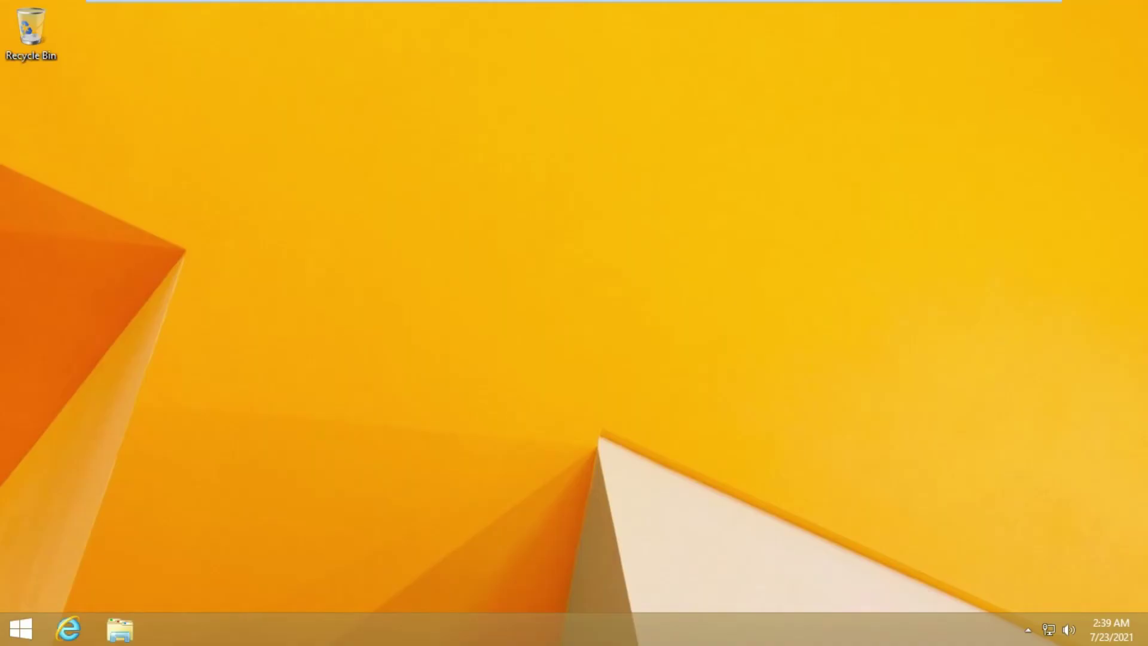
pyautogui.rightClick(477, 201)
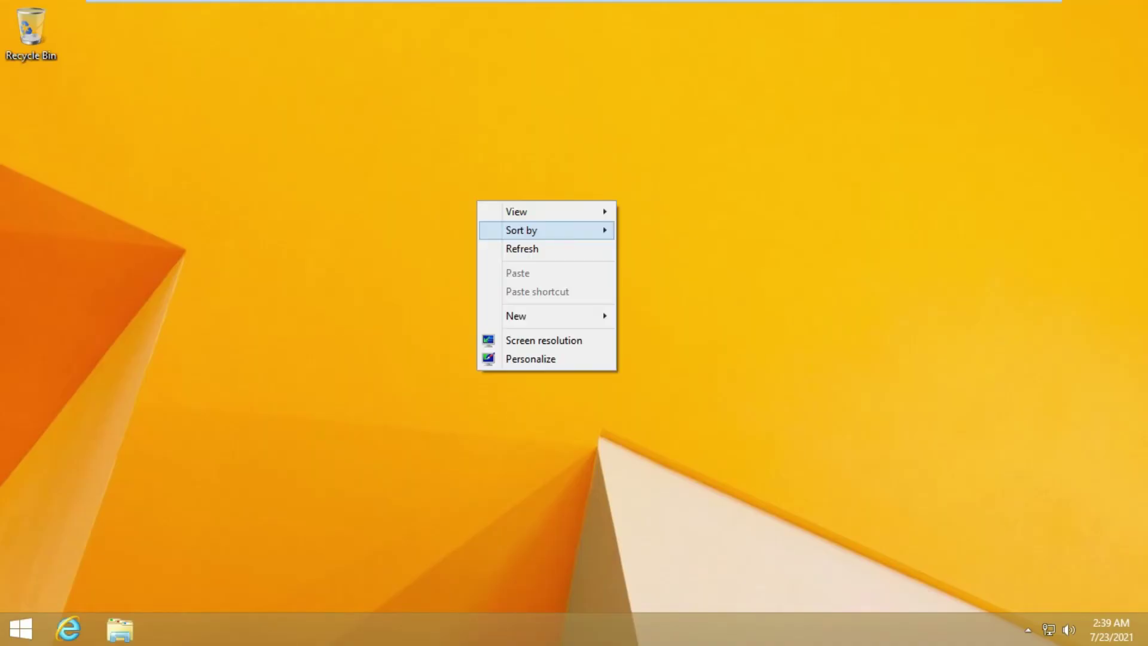
pyautogui.click(526, 249)
pyautogui.rightClick(513, 244)
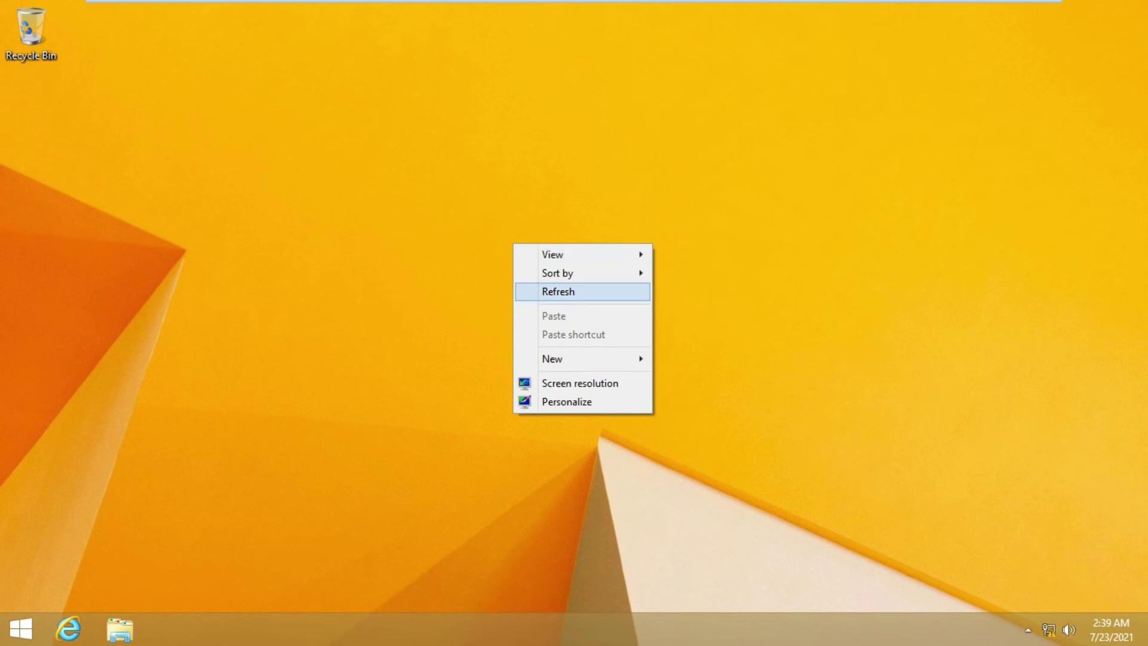
pyautogui.click(557, 291)
pyautogui.rightClick(541, 290)
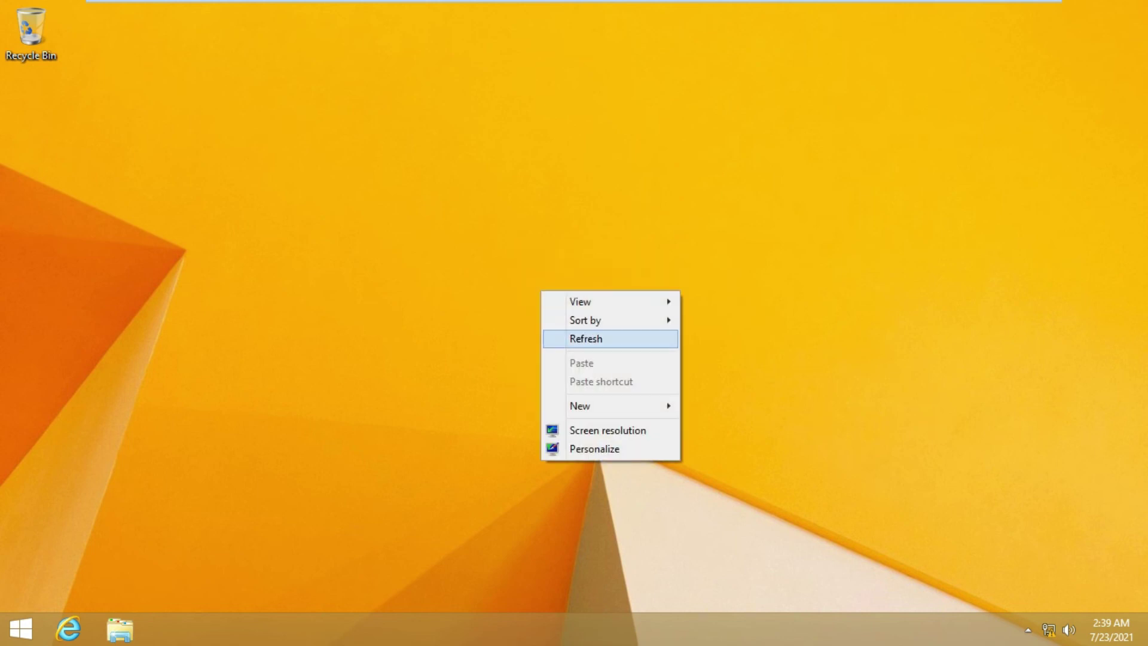
pyautogui.click(598, 338)
pyautogui.rightClick(567, 341)
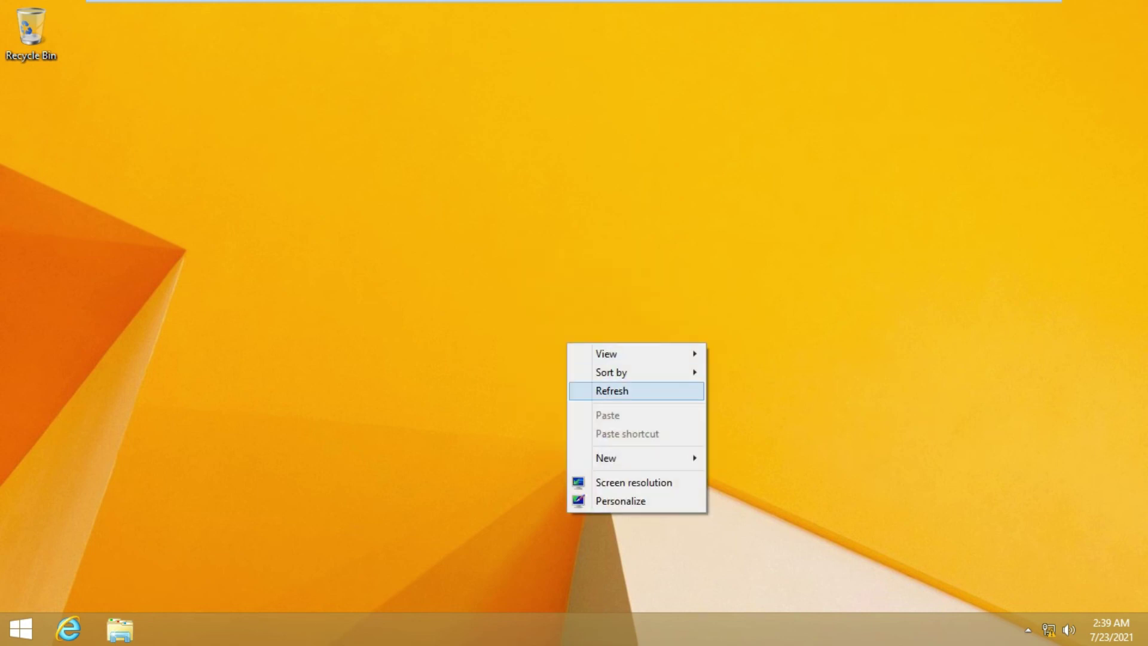
pyautogui.click(598, 391)
# Browse \\10.0.0.9 from the Run box to list the hr, it, netlogon and sysvol shares
pyautogui.press('super+r')
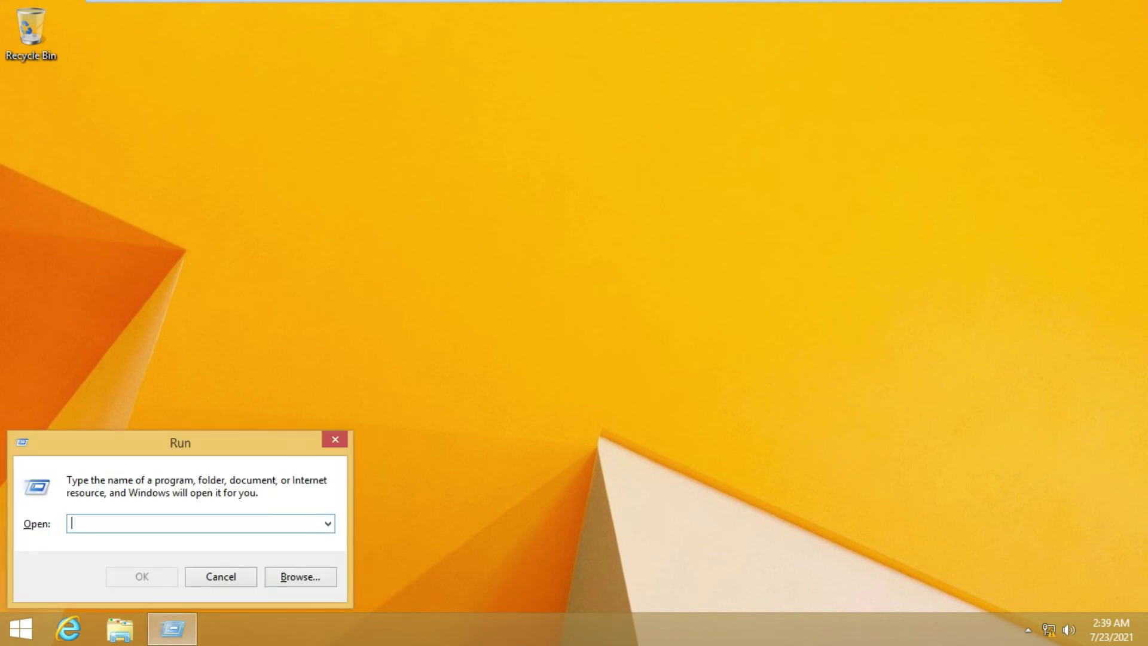
pyautogui.write('\\\\')
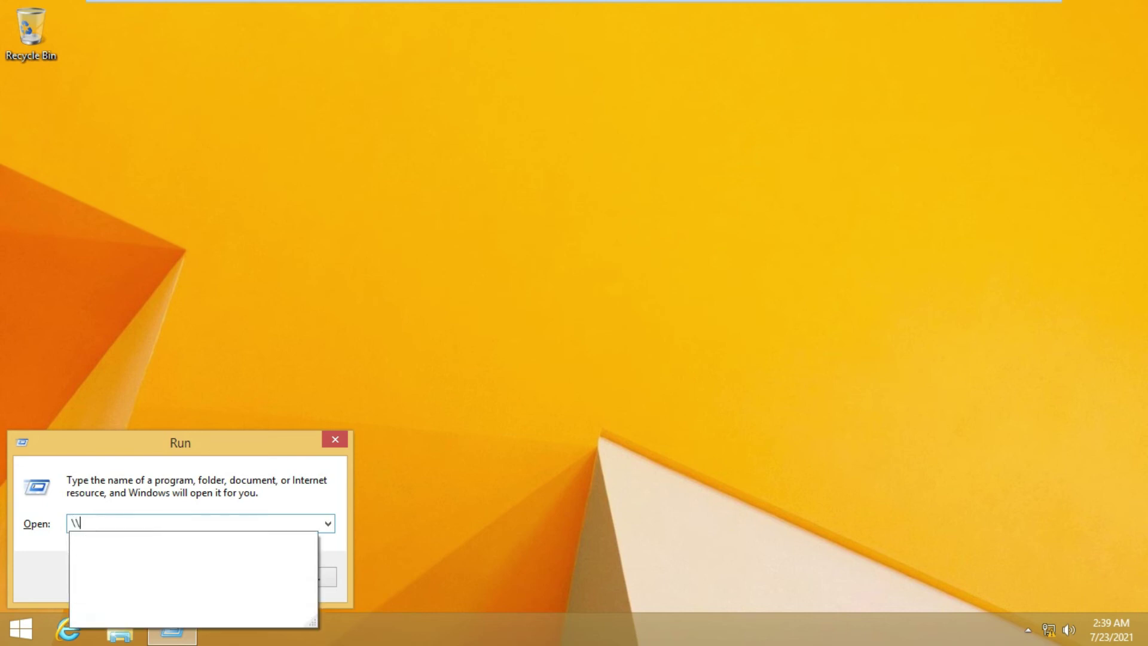
pyautogui.write('10')
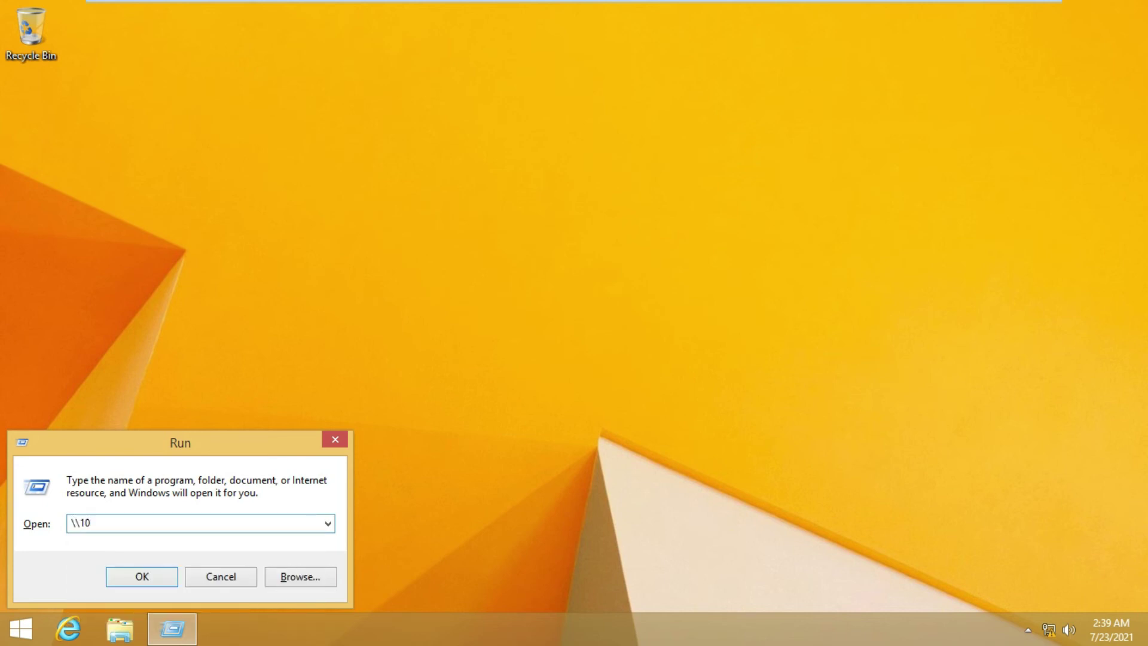
pyautogui.write('.0.0.9')
pyautogui.press('Return')
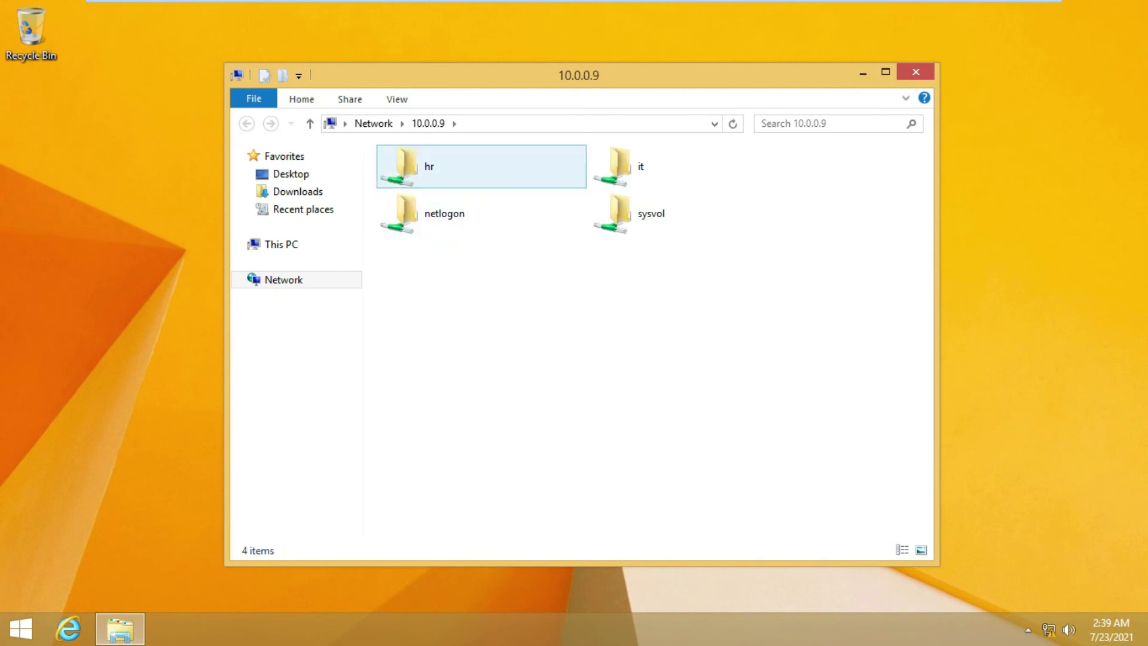
pyautogui.click(454, 166)
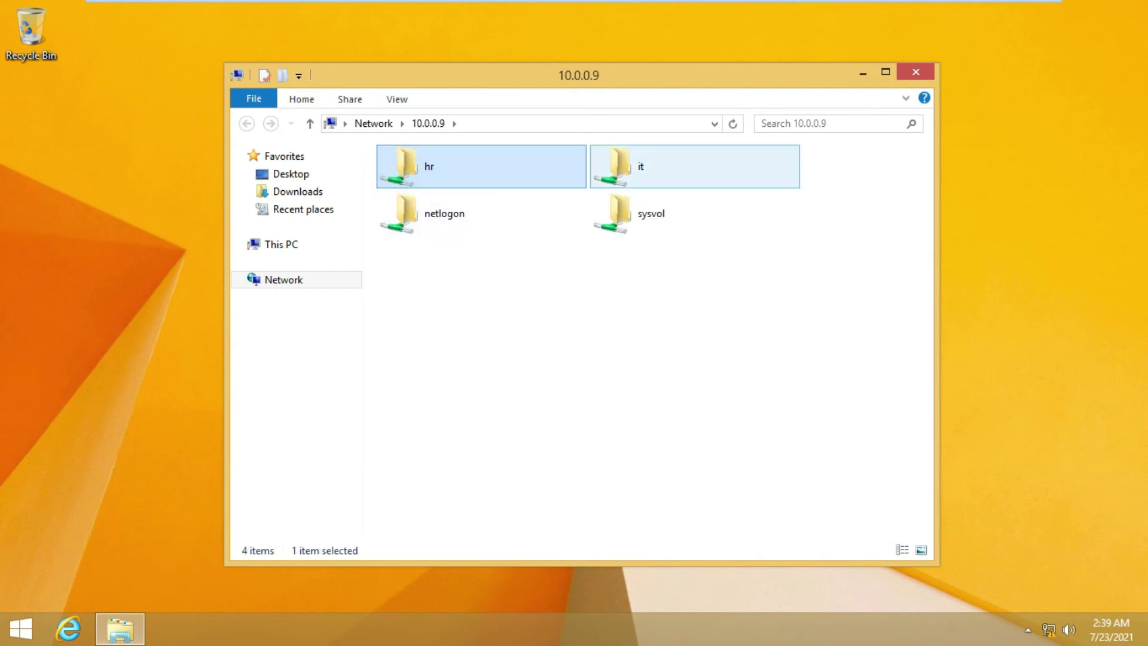
pyautogui.click(693, 166)
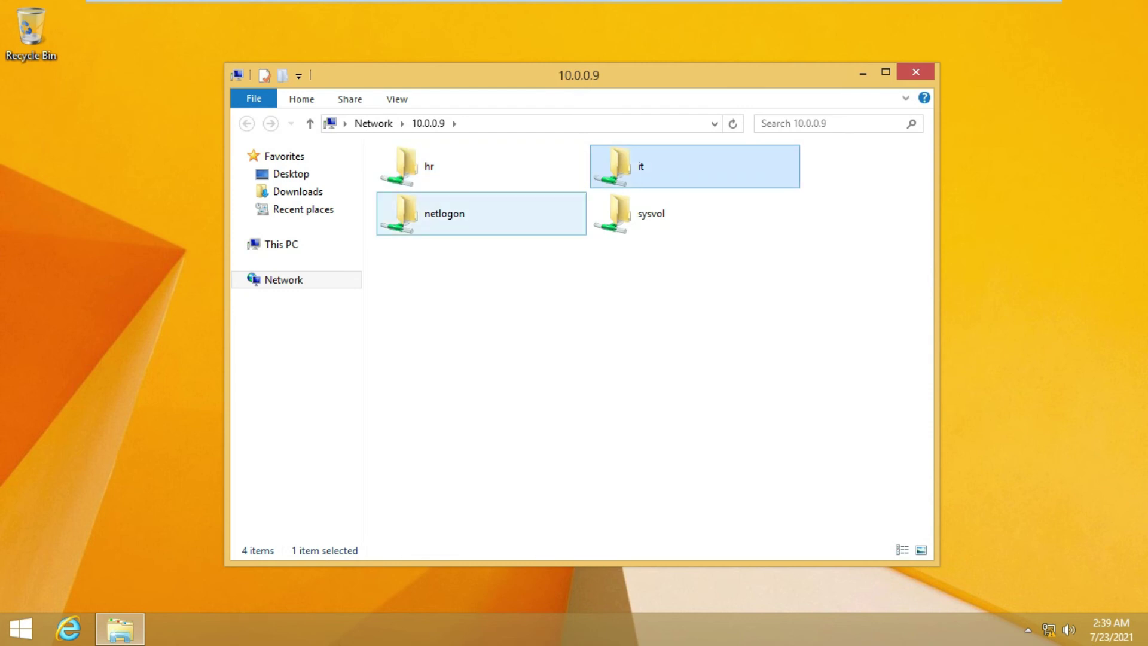
pyautogui.click(675, 310)
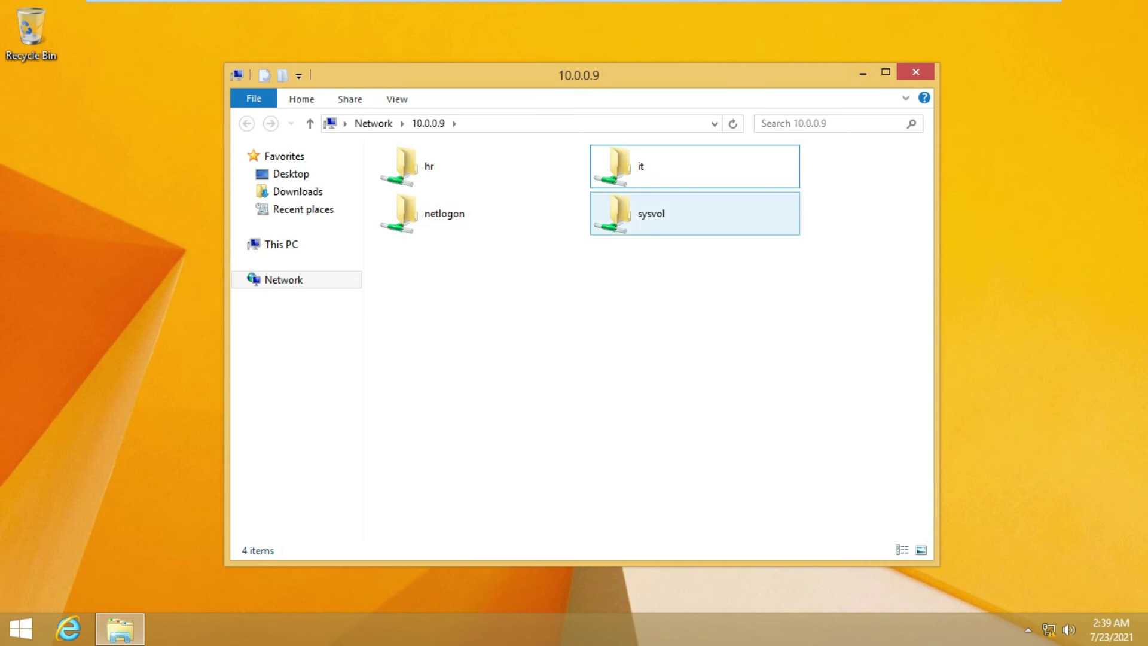
# Type 'cbhfbvhuerb' into DATa of IT on the it share, save it, and go back
pyautogui.doubleClick(624, 166)
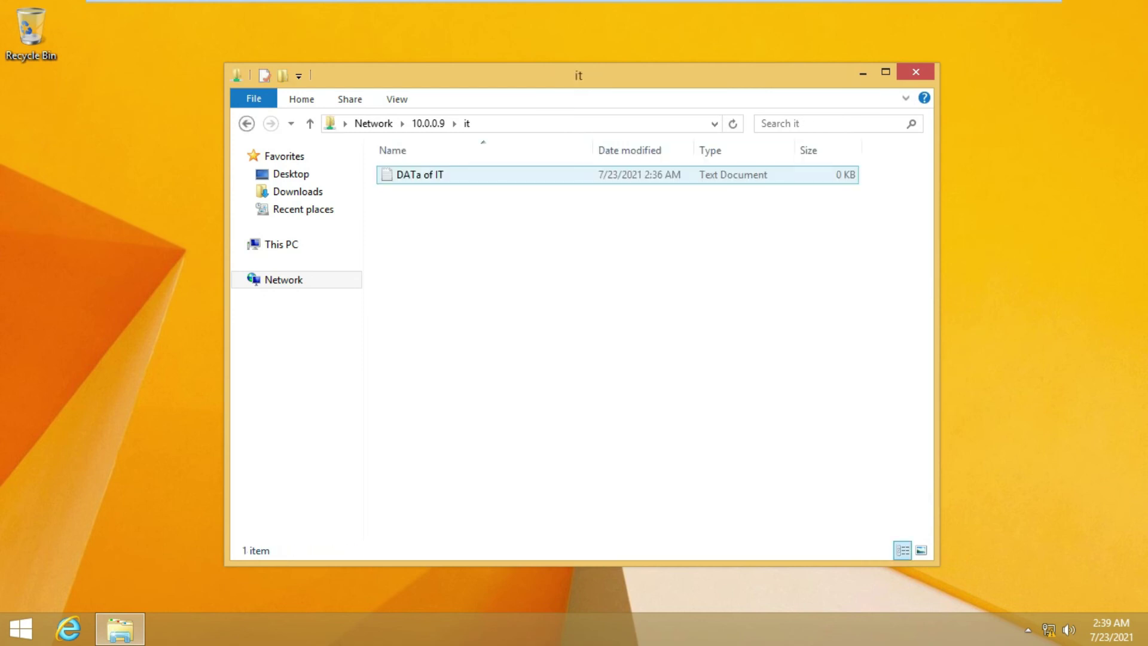
pyautogui.click(625, 174)
pyautogui.press('Return')
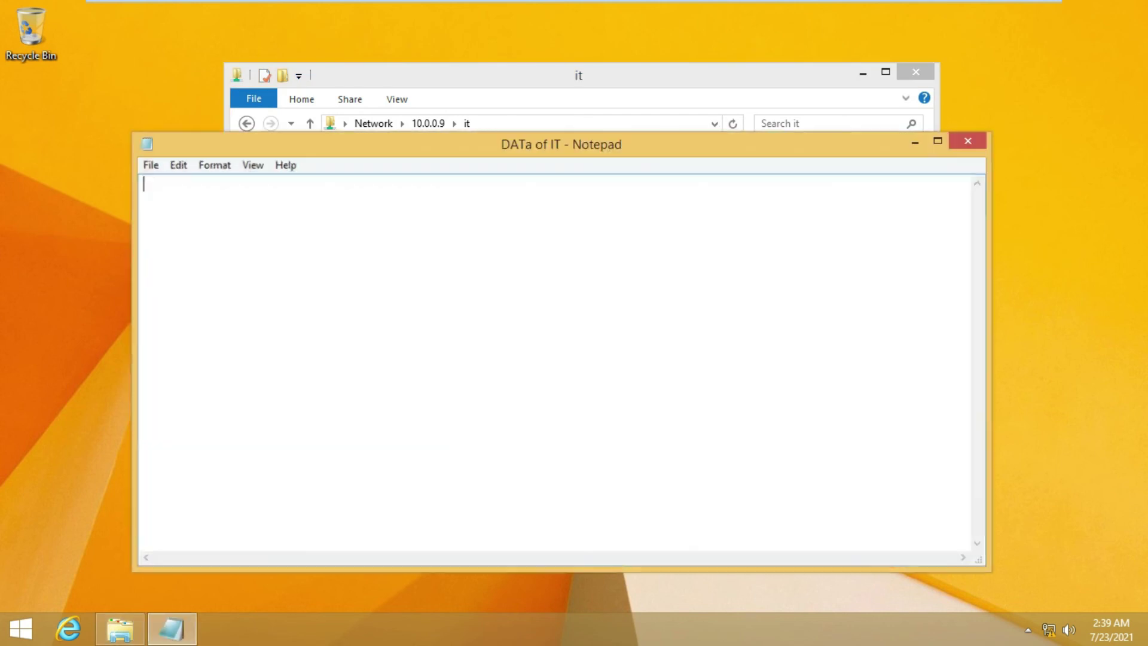
pyautogui.write('cbhfbvhuerb')
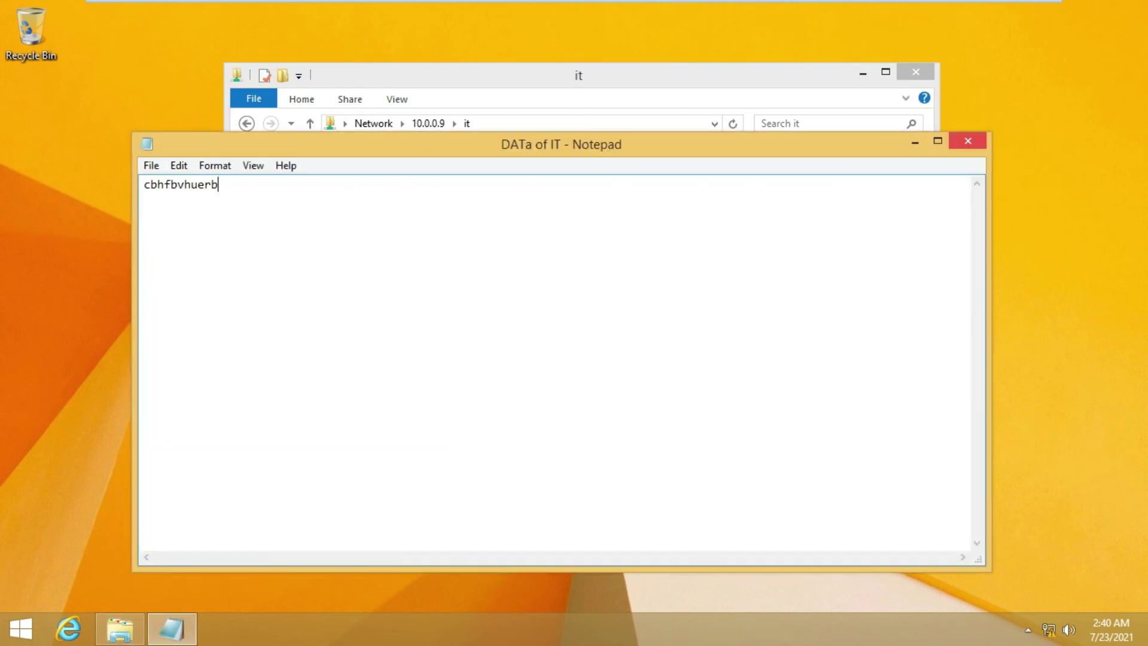
pyautogui.click(968, 141)
pyautogui.press('Return')
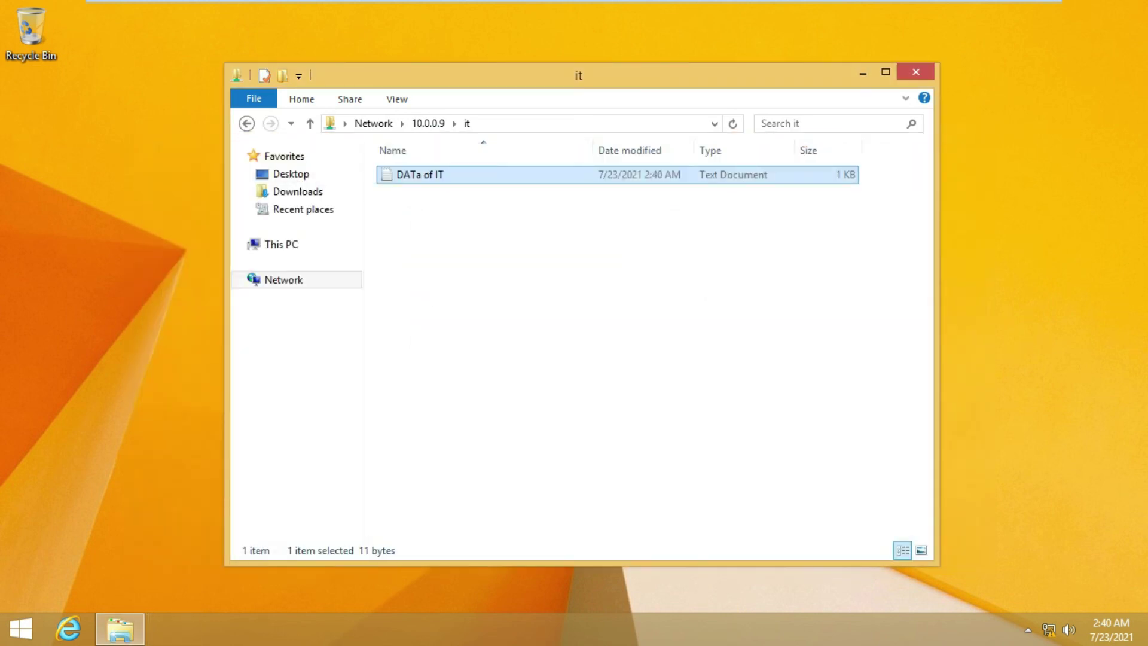
pyautogui.hotkey('alt', 'Left')
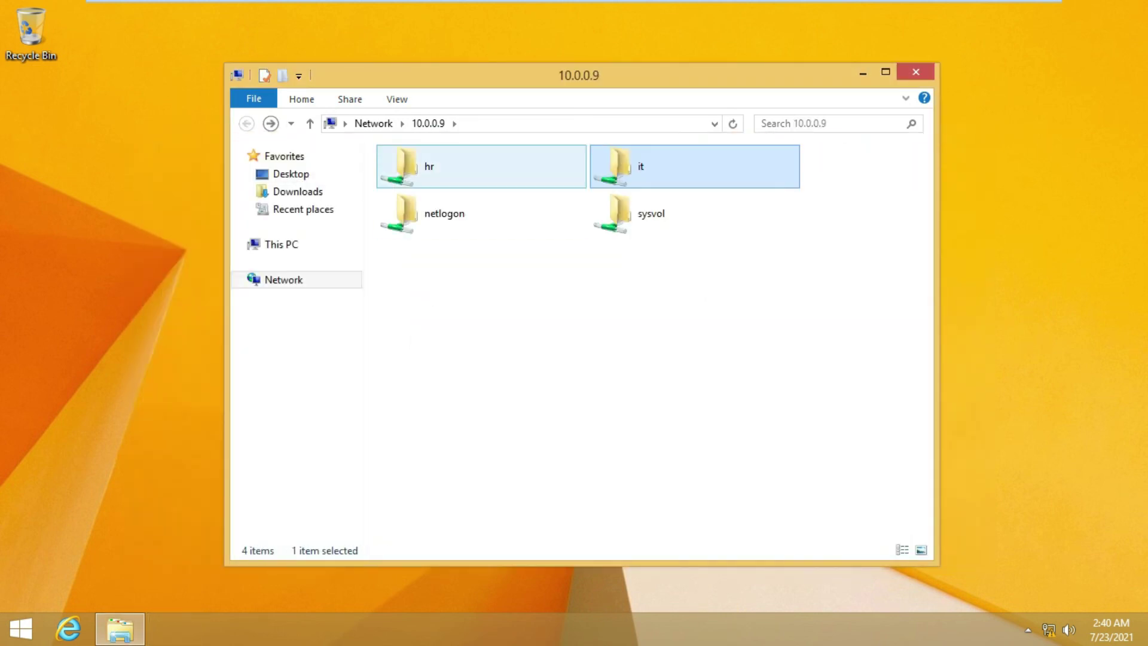
# Attempt to permanently delete DATA of HR from the hr share, retrying after access is denied
pyautogui.doubleClick(454, 166)
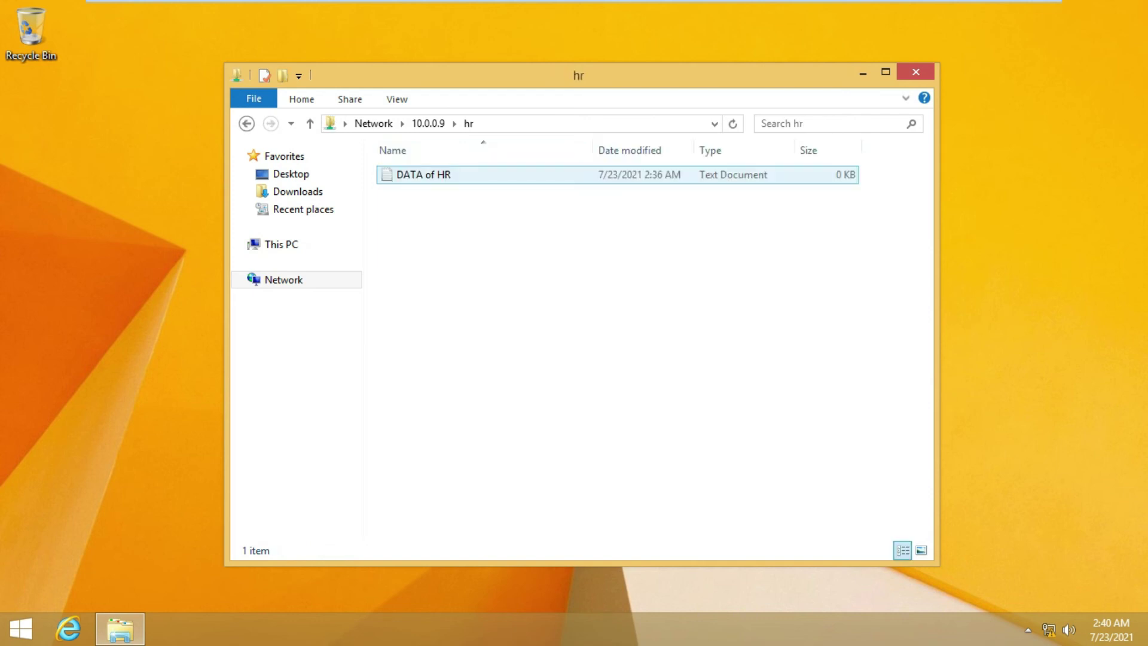
pyautogui.click(454, 174)
pyautogui.rightClick(432, 172)
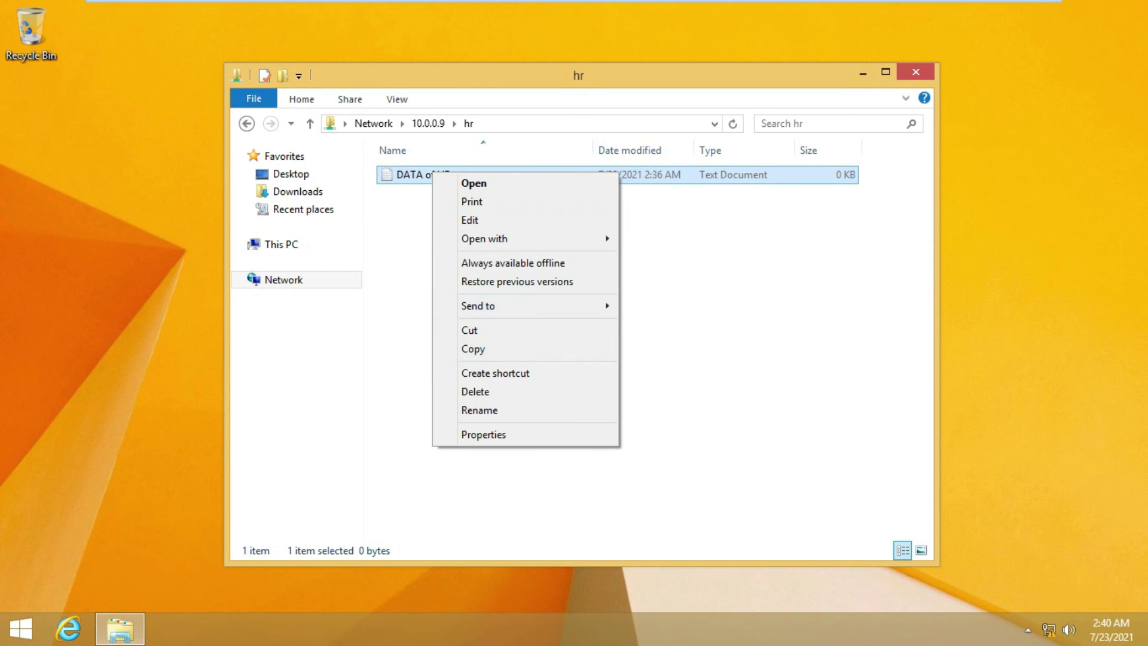
pyautogui.click(475, 391)
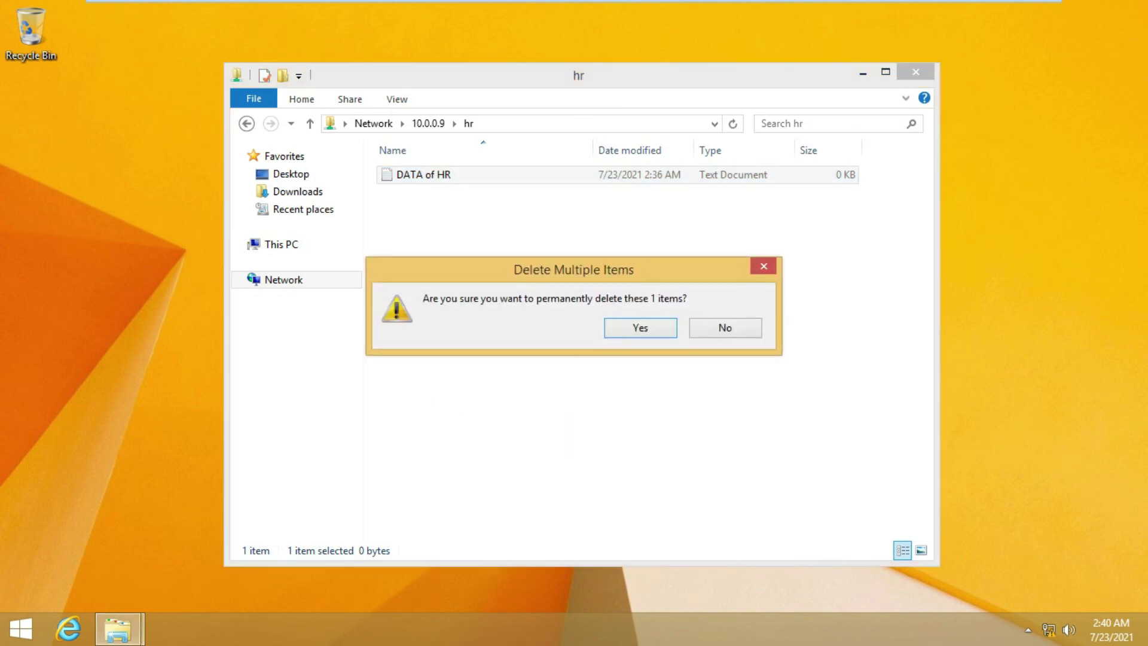
pyautogui.press('Return')
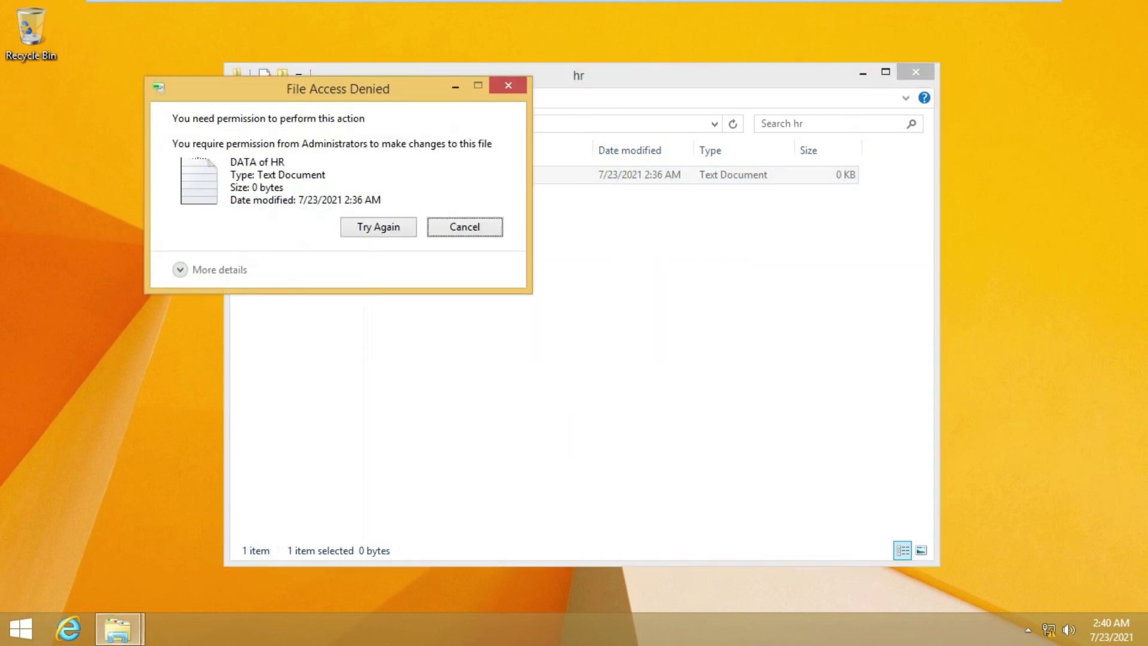
pyautogui.click(379, 227)
# Dismiss the denial, delete DATa of IT from the it share, refresh, and close Explorer
pyautogui.click(464, 228)
pyautogui.click(247, 124)
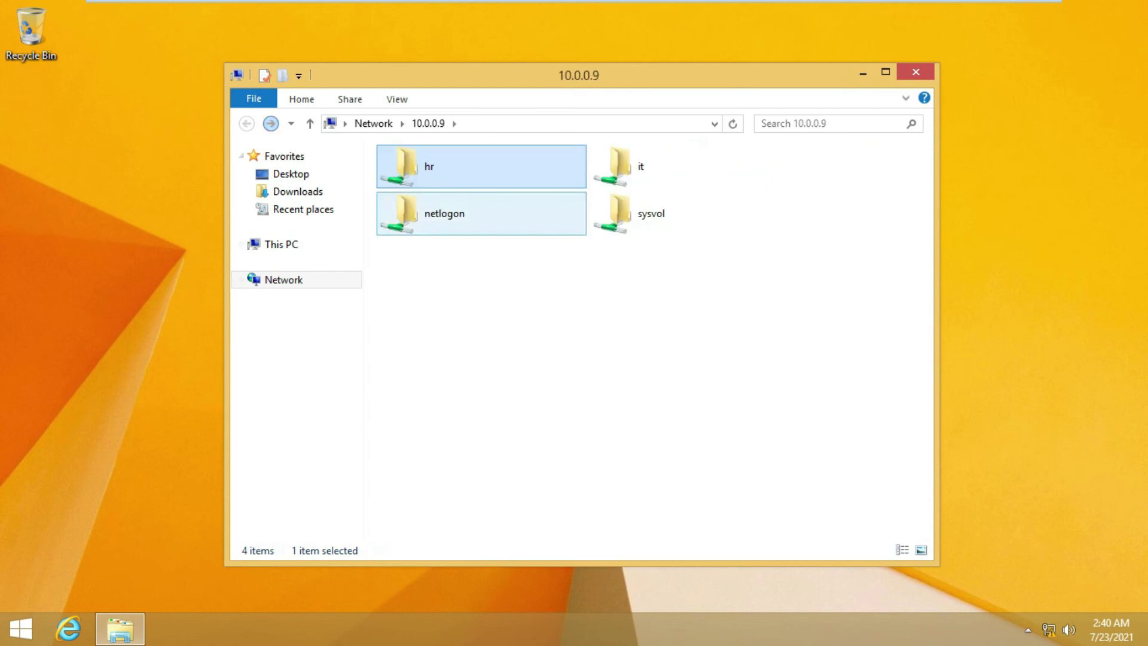
pyautogui.doubleClick(640, 166)
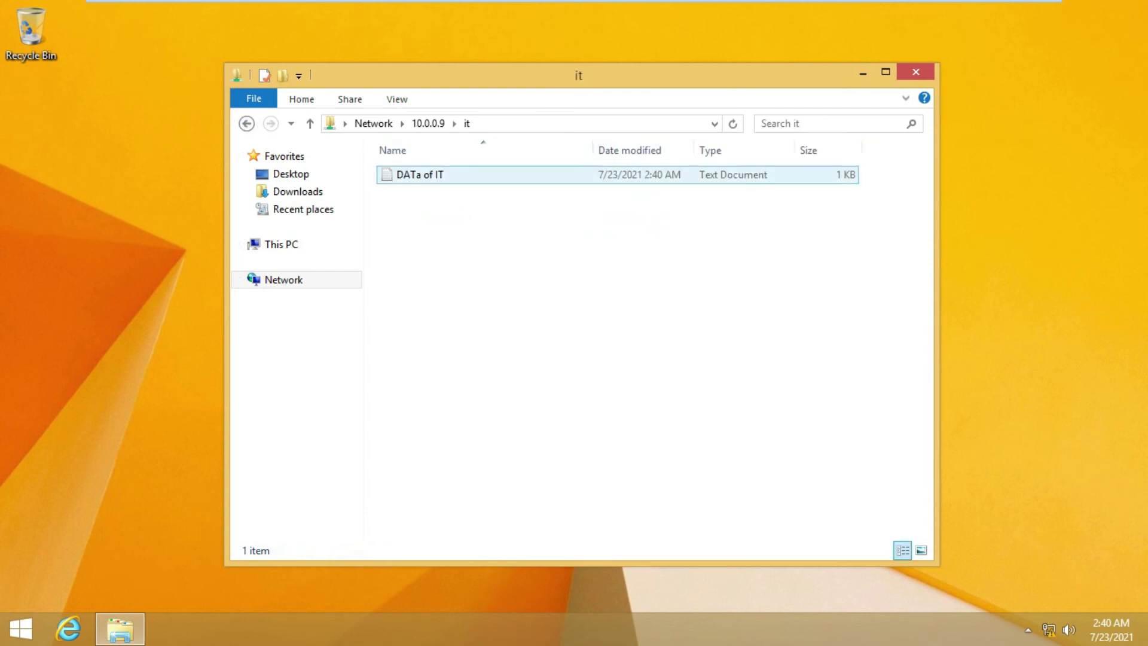
pyautogui.click(484, 174)
pyautogui.rightClick(485, 175)
pyautogui.click(528, 397)
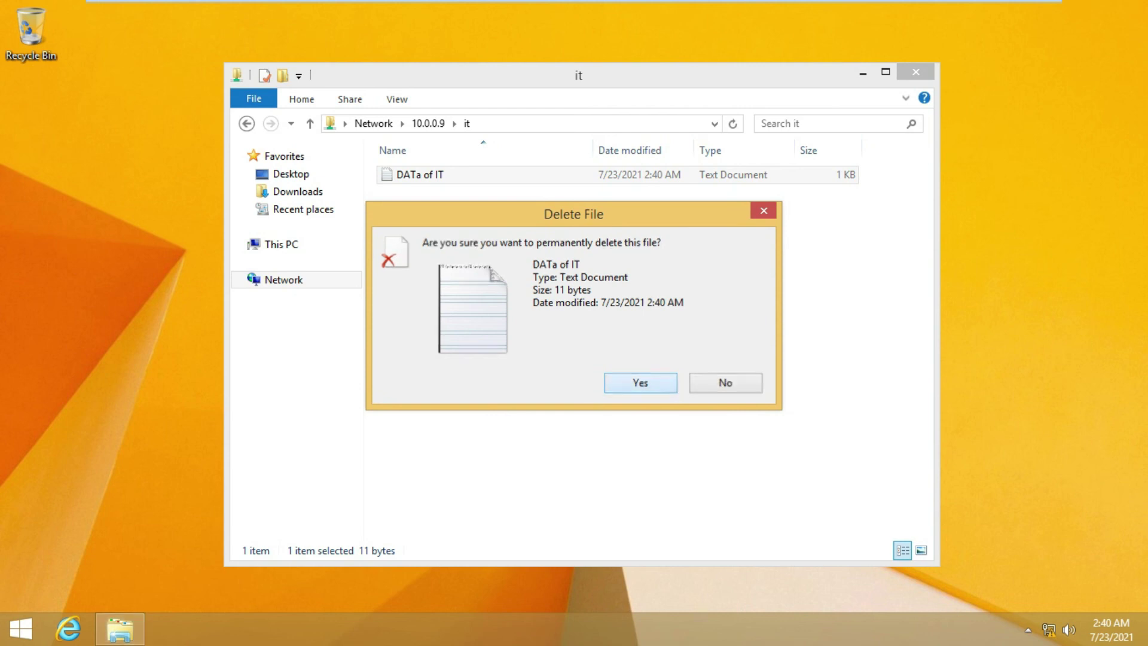
pyautogui.press('Return')
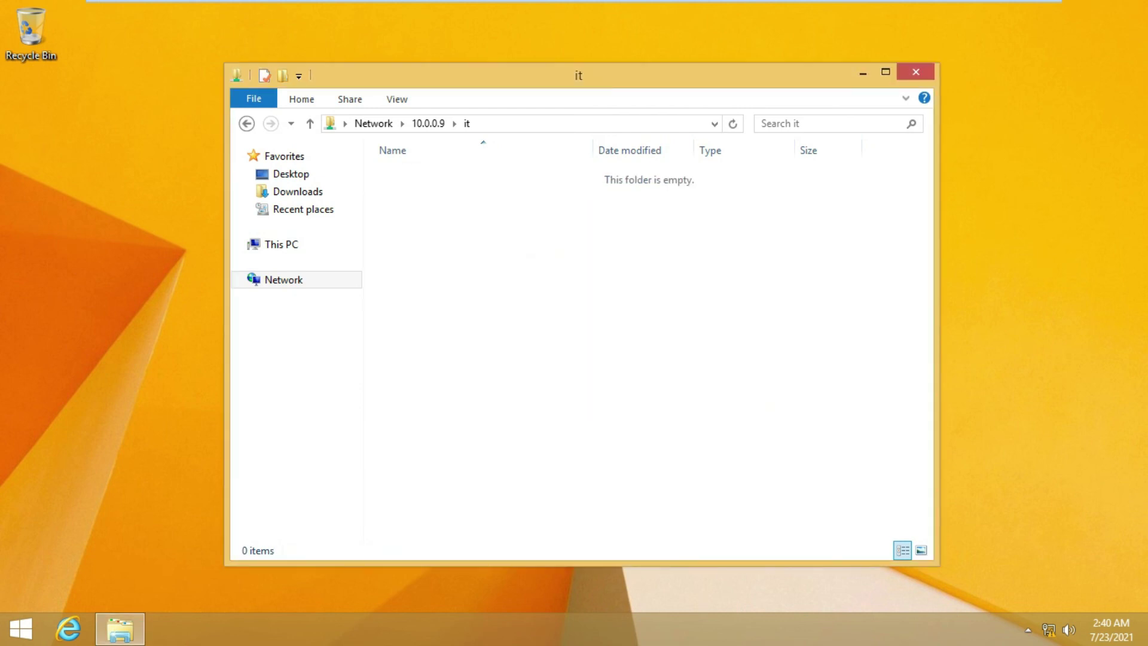
pyautogui.rightClick(561, 314)
pyautogui.click(604, 379)
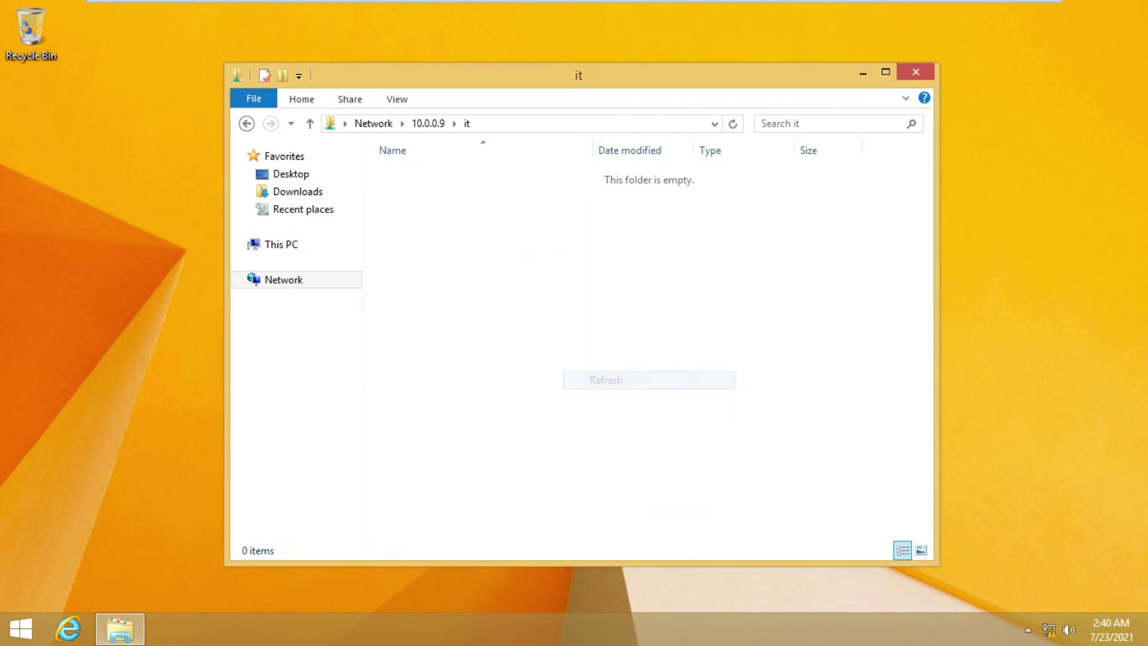
pyautogui.click(916, 71)
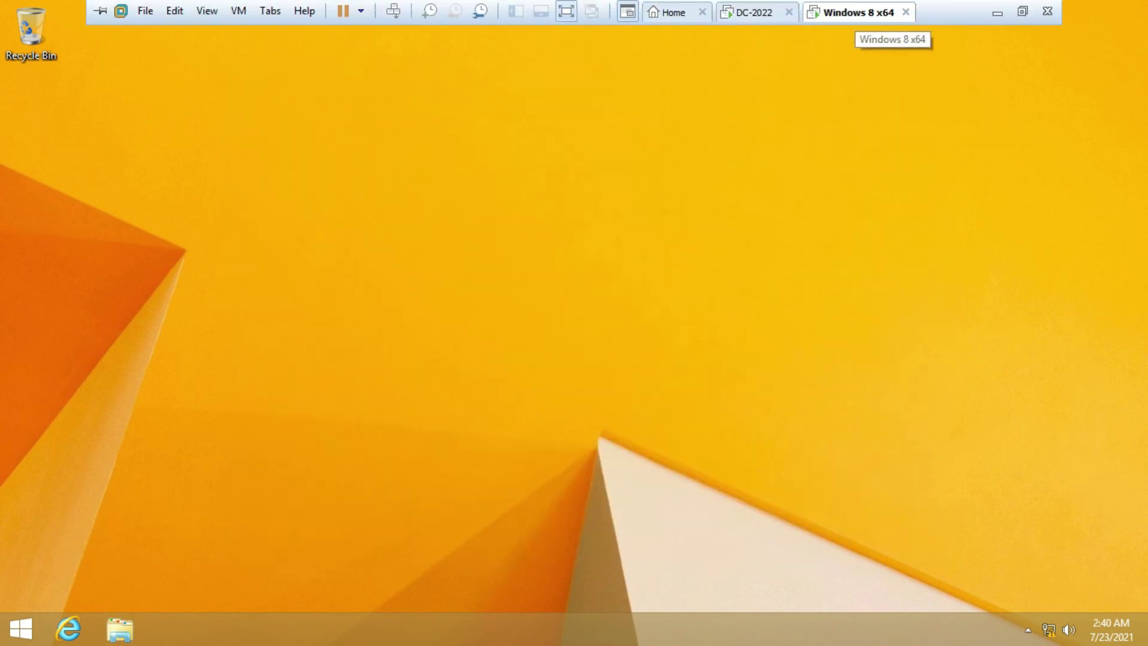
# Sign out of the current Windows 8.1 account from the Start button's shortcut menu
pyautogui.rightClick(21, 631)
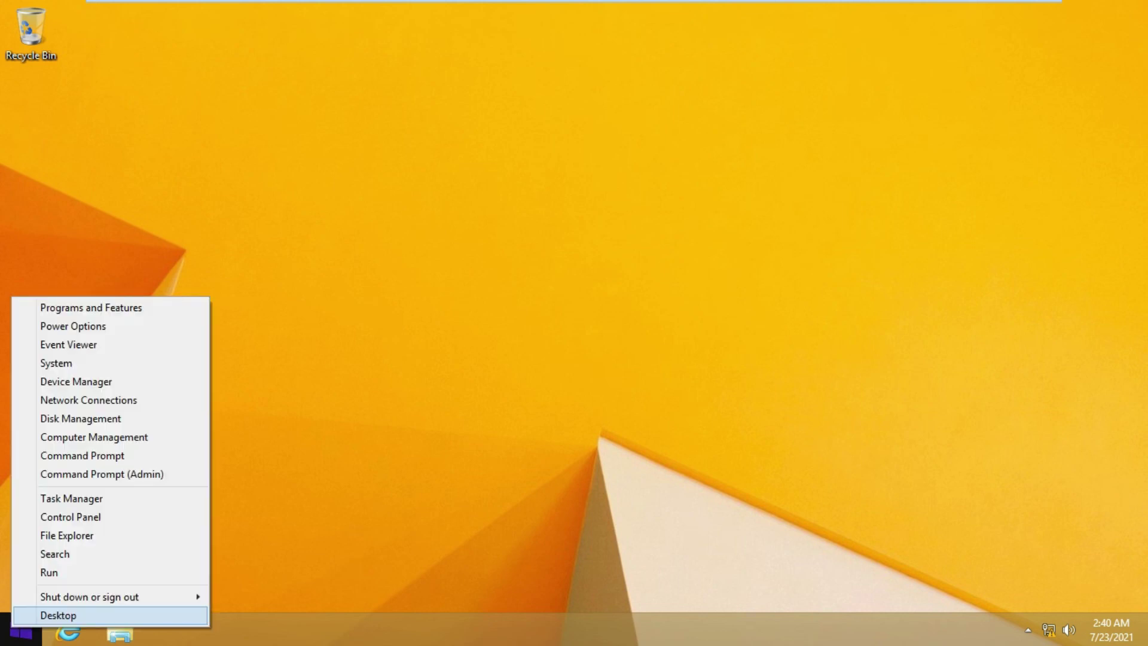
pyautogui.moveTo(89, 597)
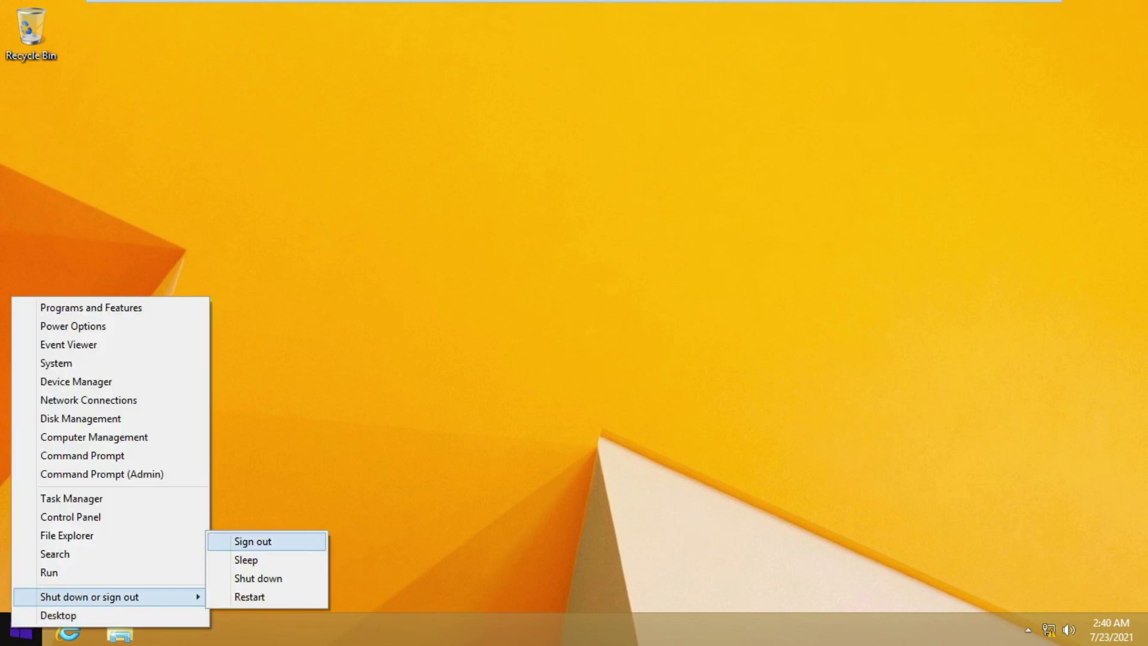
pyautogui.click(252, 541)
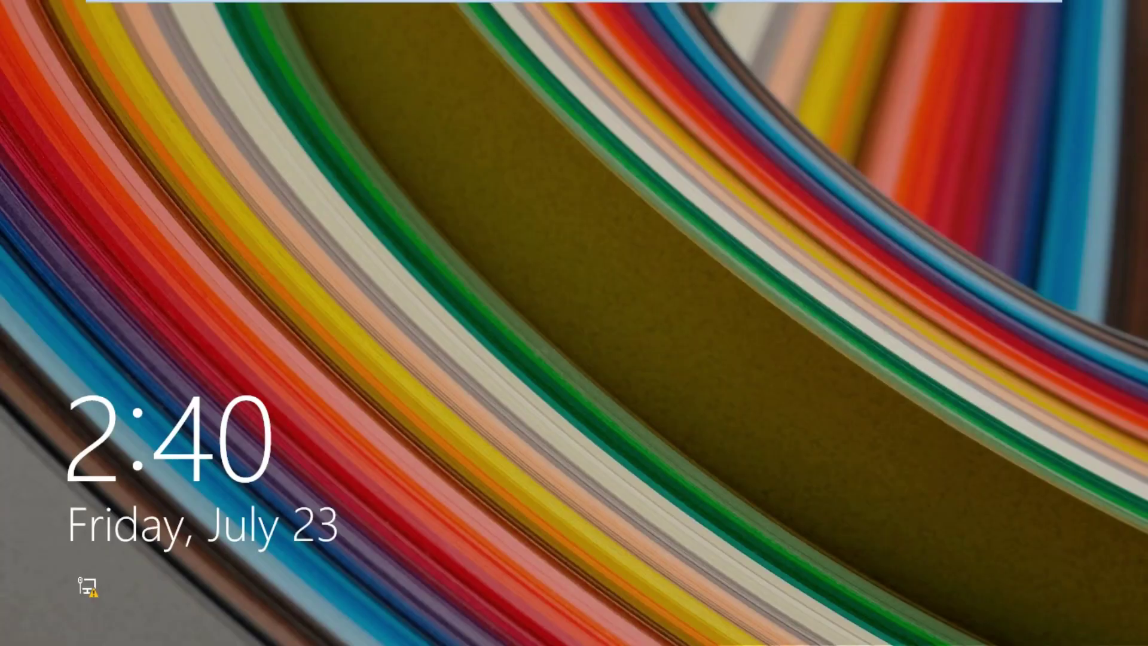
# Enter 'pmi\' at the Other user sign-in, then switch to the DC-2022 Windows Server VM
pyautogui.press('space')
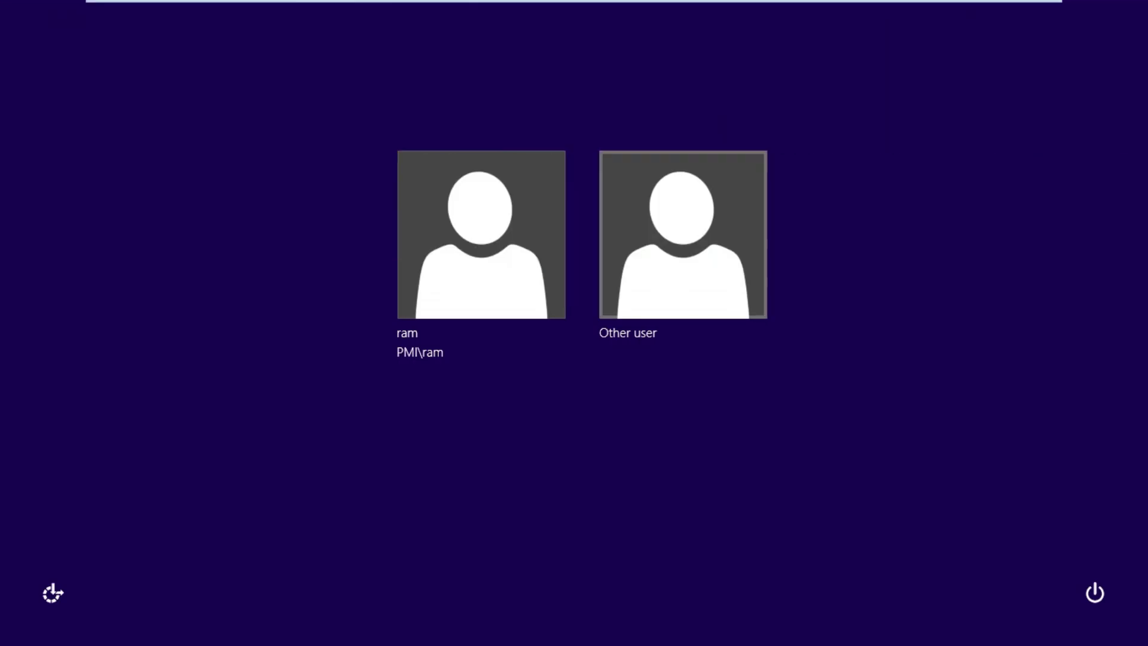
pyautogui.press('Return')
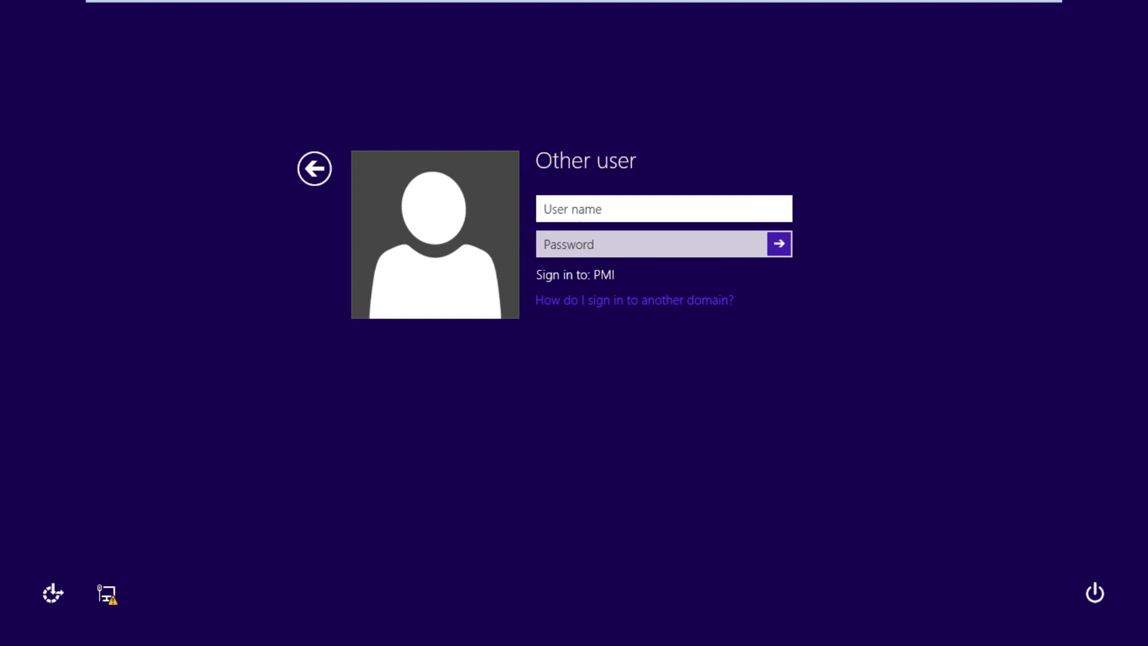
pyautogui.write('pmi\\')
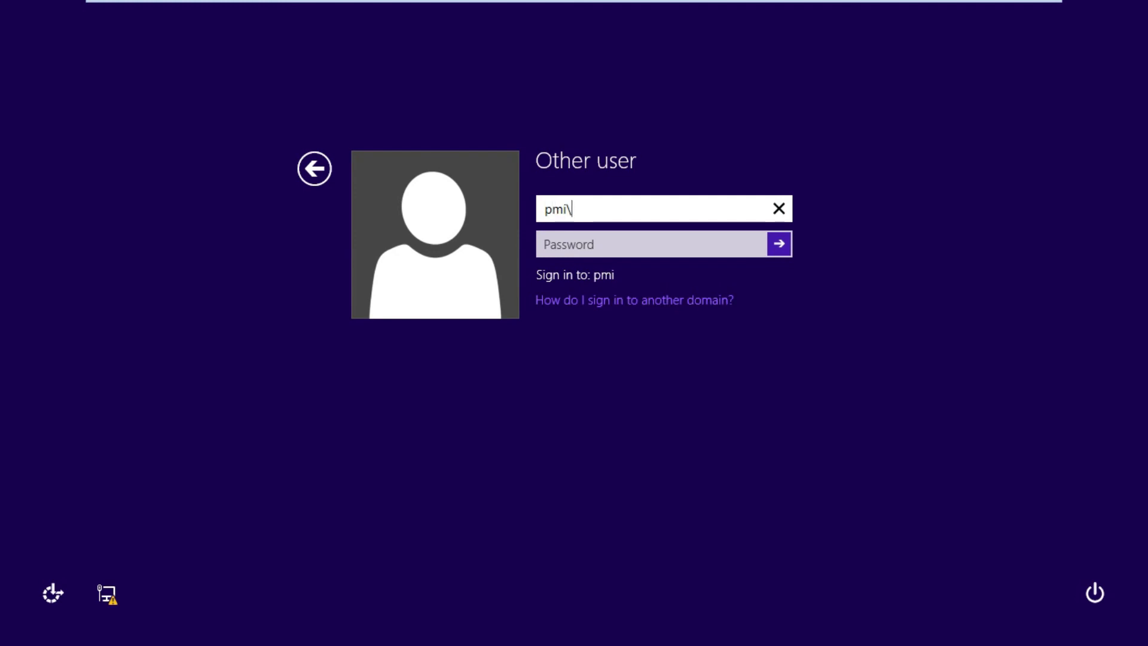
pyautogui.click(755, 12)
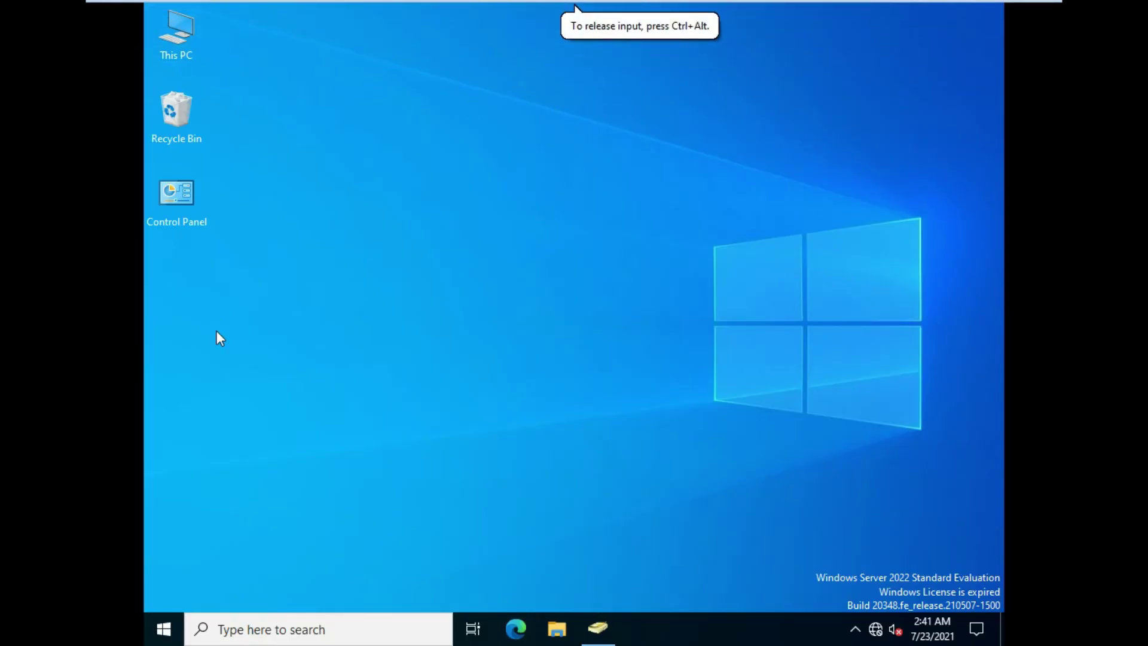
# Launch dsa.msc and browse the PMI.com domain to the IT organizational unit
pyautogui.press('super+r')
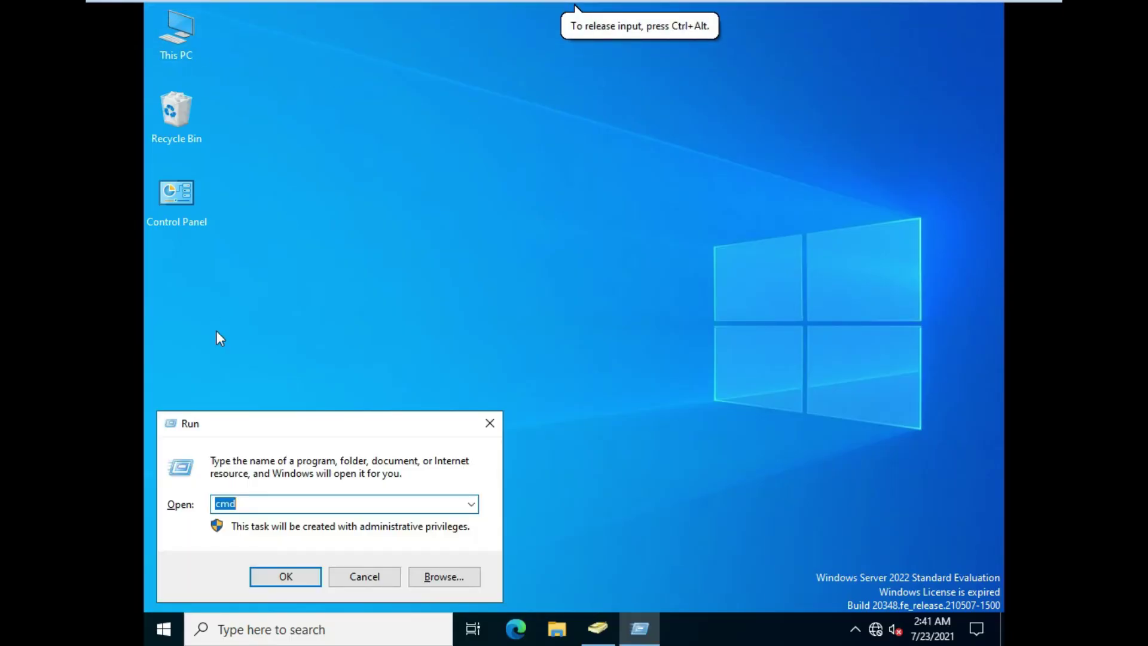
pyautogui.write('dsa.msc')
pyautogui.press('Return')
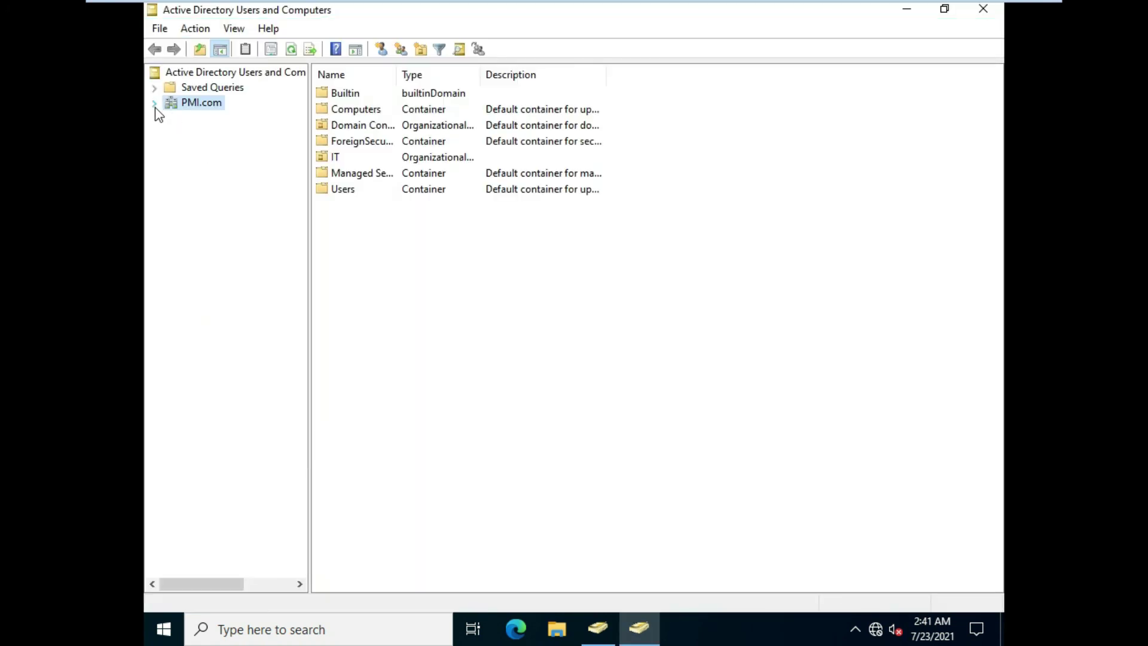
pyautogui.click(155, 103)
pyautogui.click(190, 210)
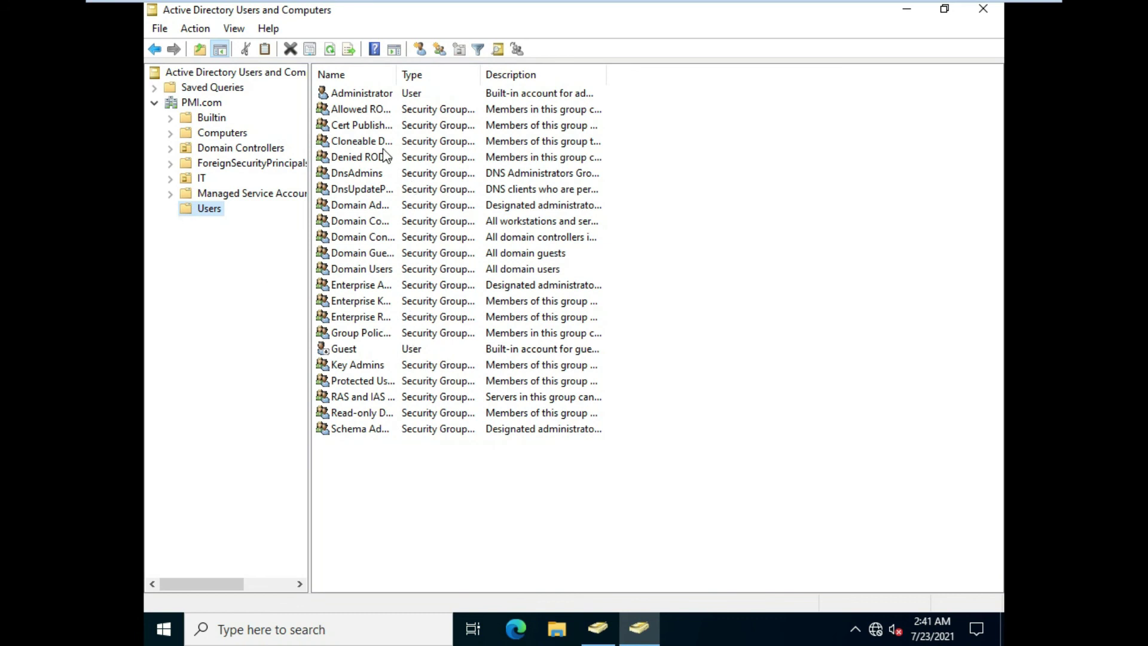
pyautogui.click(195, 178)
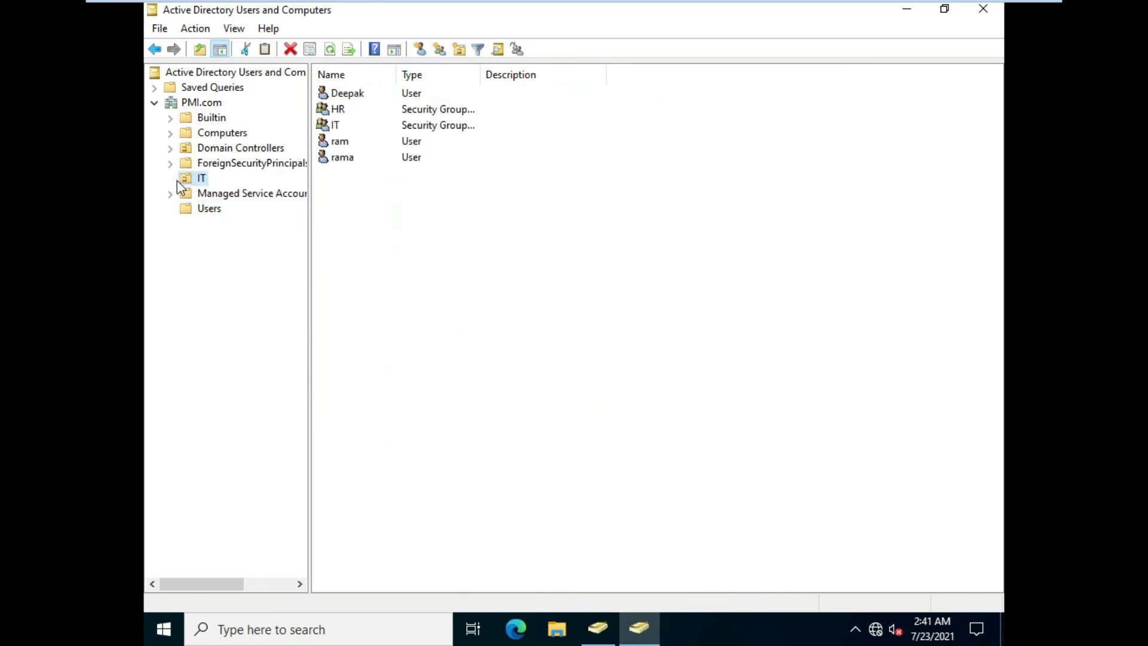
# Check the HR group's Members (only rama), then return to the Windows 8 VM
pyautogui.click(344, 110)
pyautogui.rightClick(345, 110)
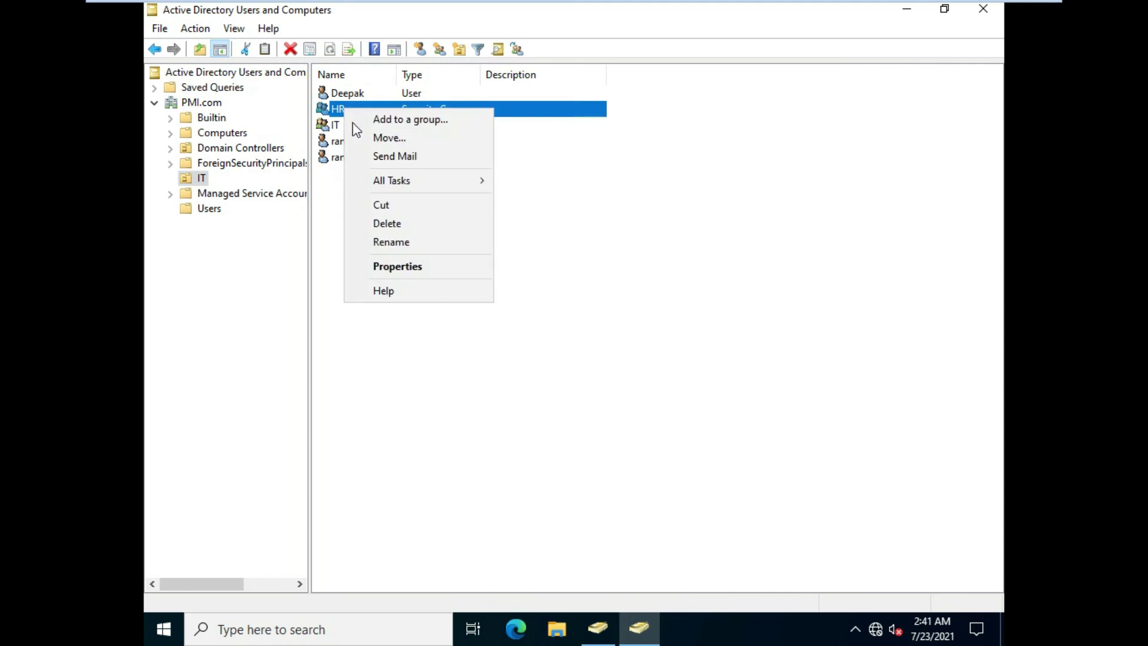
pyautogui.click(398, 266)
pyautogui.click(476, 154)
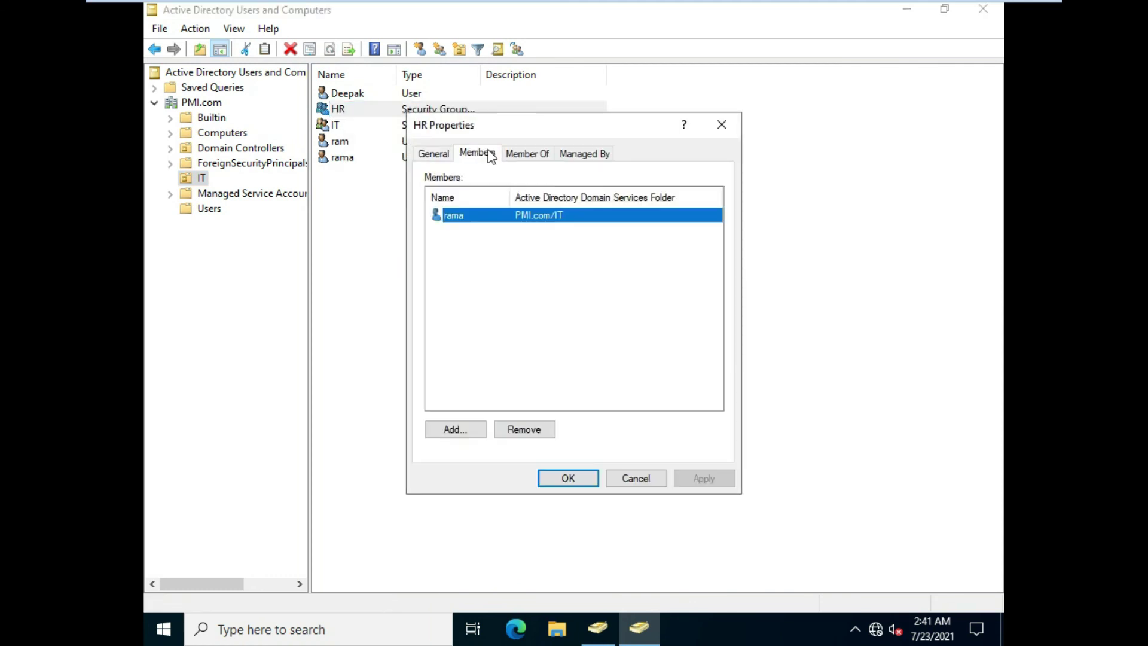
pyautogui.click(720, 124)
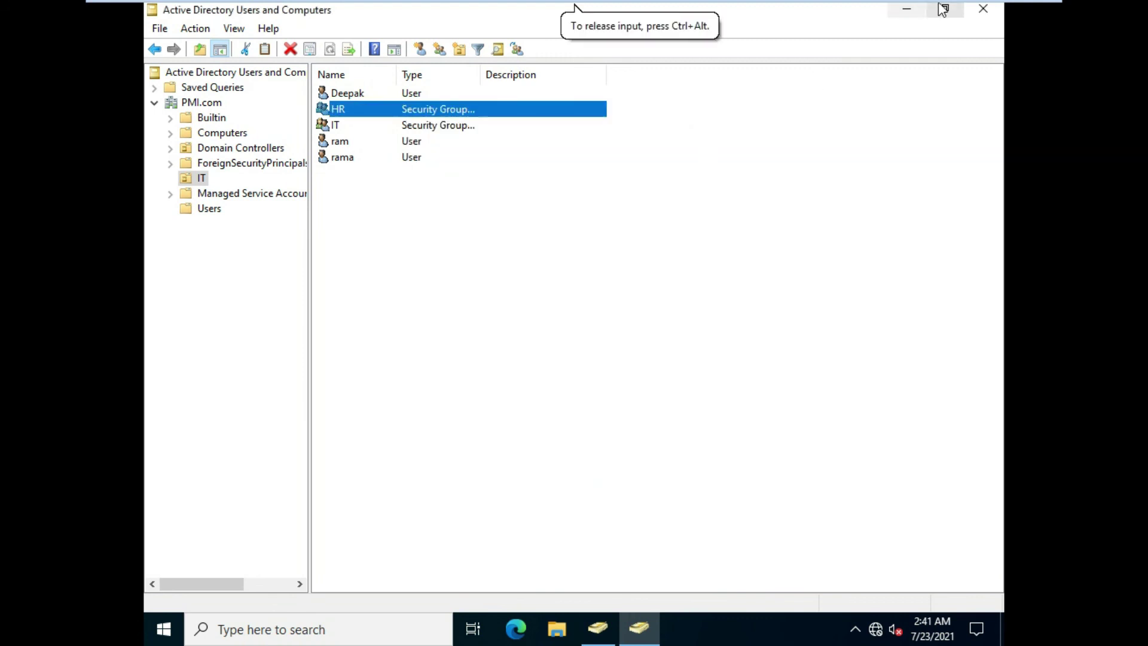
pyautogui.click(858, 12)
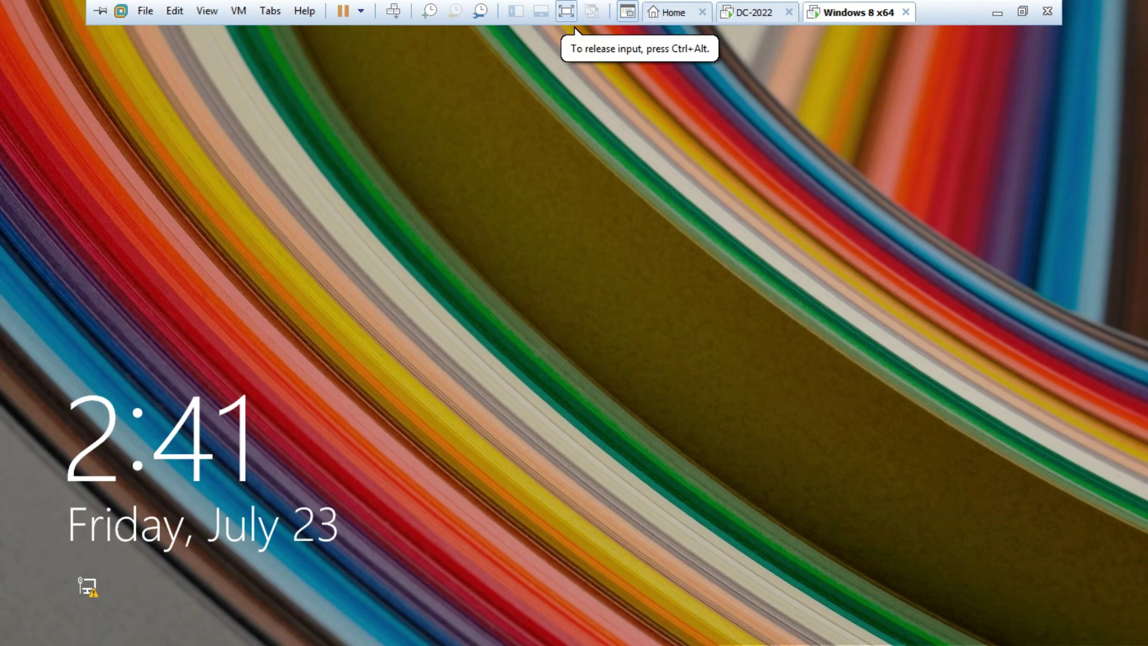
# Sign in to the PMI domain as the HR group's member with the account password
pyautogui.press('Return')
pyautogui.write('r')
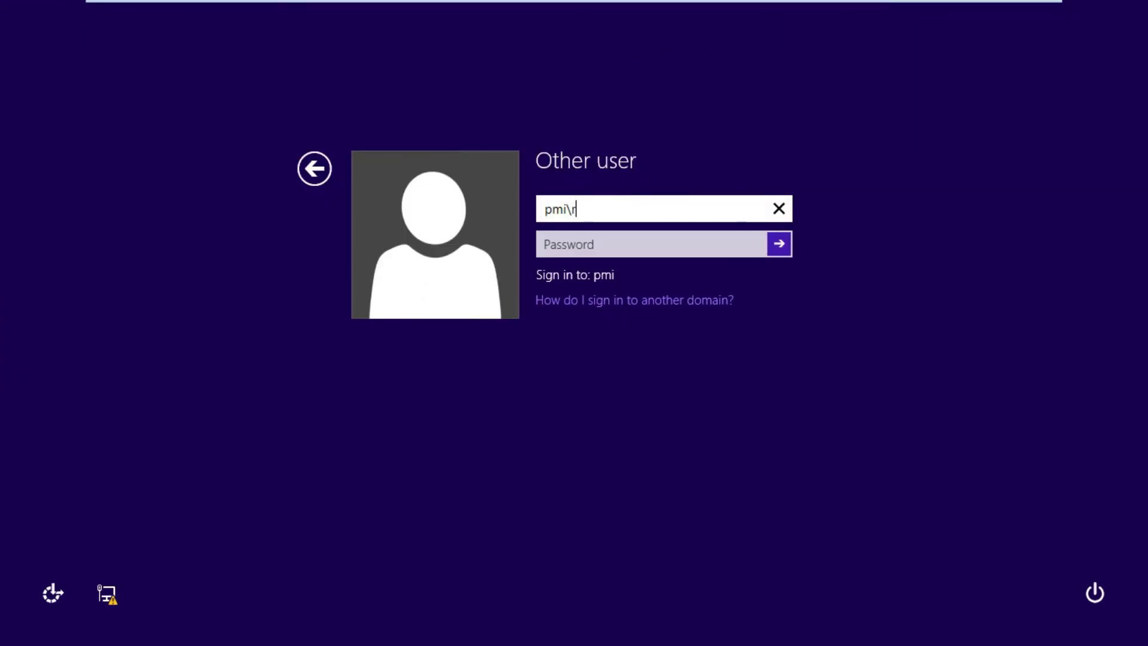
pyautogui.write('ama')
pyautogui.press('Tab')
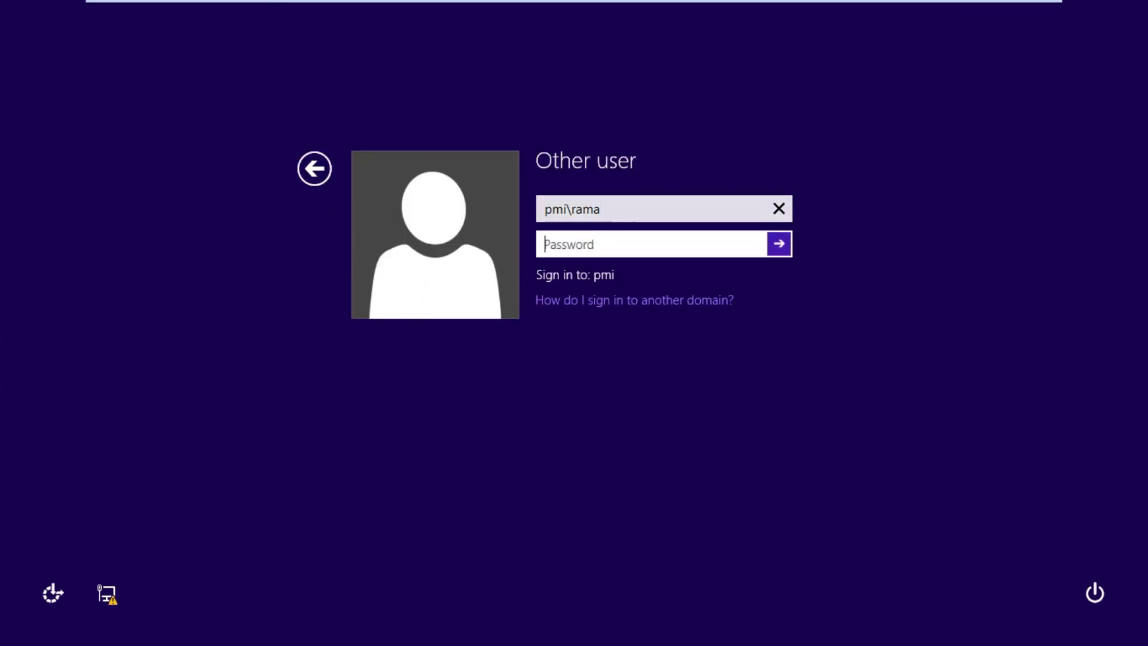
pyautogui.write('******')
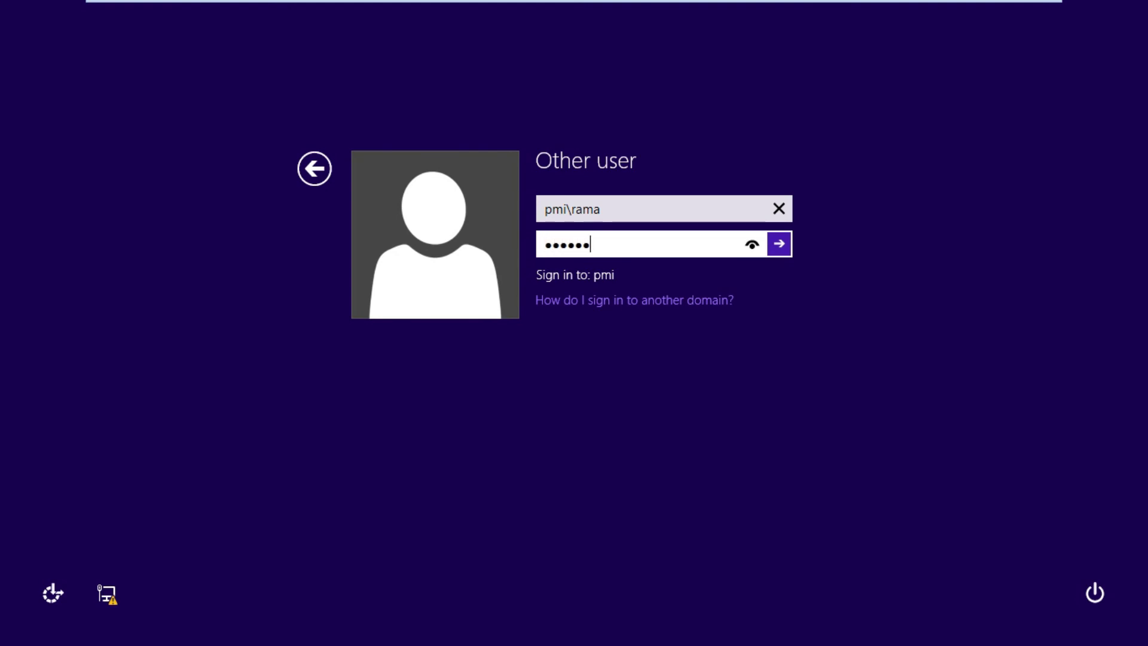
pyautogui.write('**')
pyautogui.press('Return')
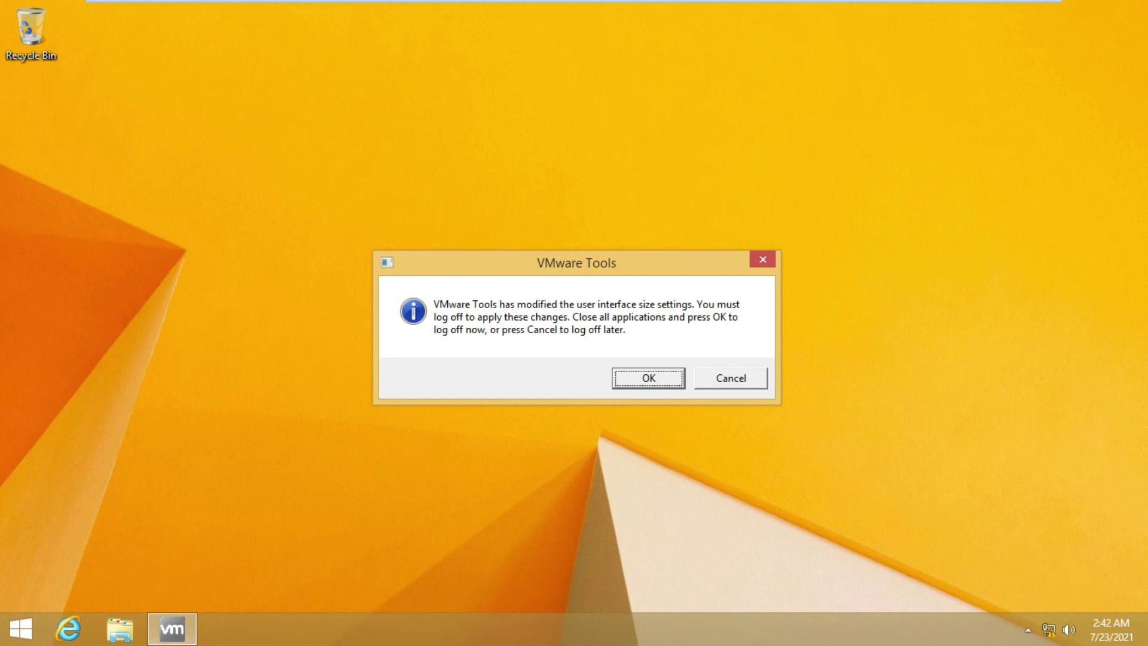
# Decline the VMware Tools log-off prompt and refresh the desktop twice
pyautogui.press('Tab')
pyautogui.press('Return')
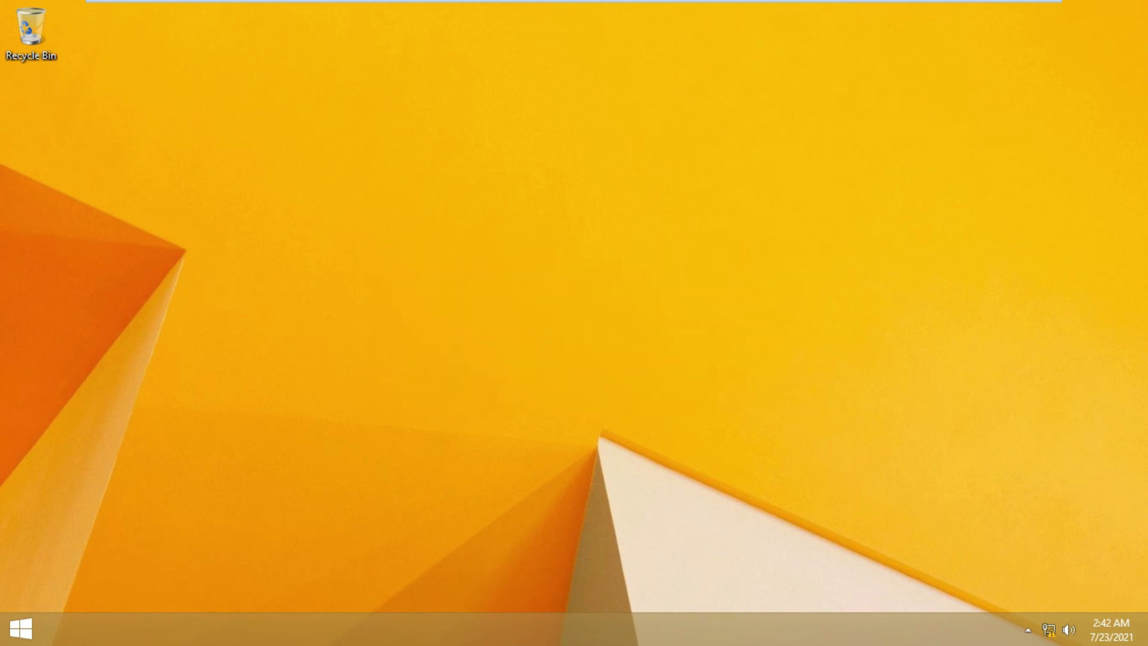
pyautogui.rightClick(363, 352)
pyautogui.click(392, 396)
pyautogui.rightClick(392, 396)
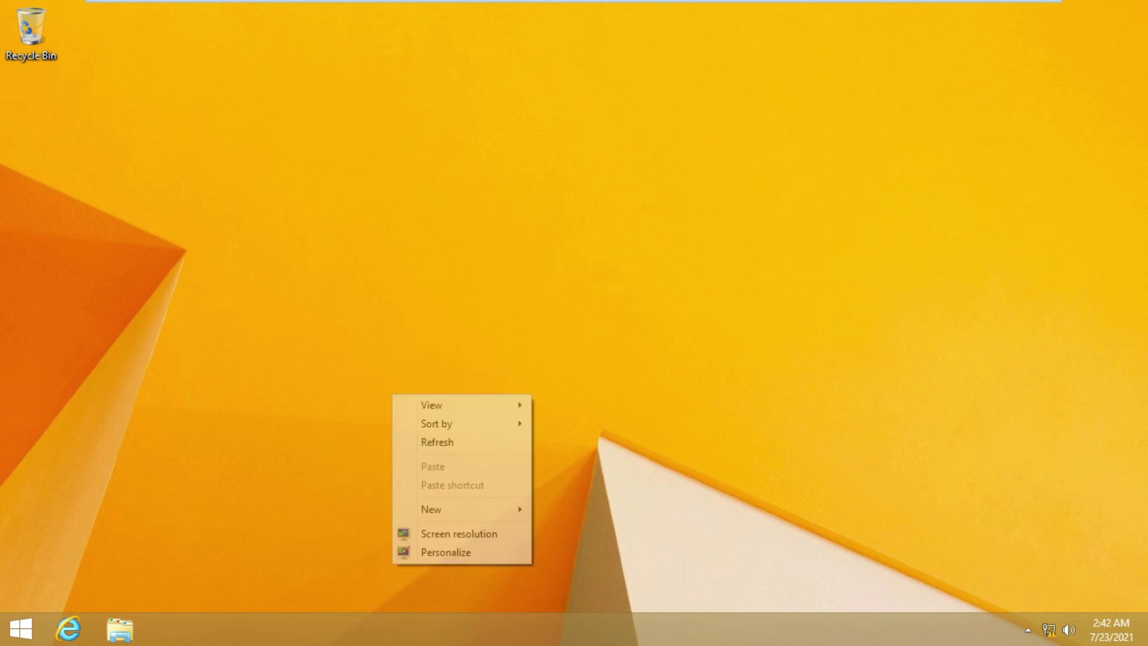
pyautogui.click(422, 441)
# Run \\10.0.0.9 and open the it share
pyautogui.press('super+r')
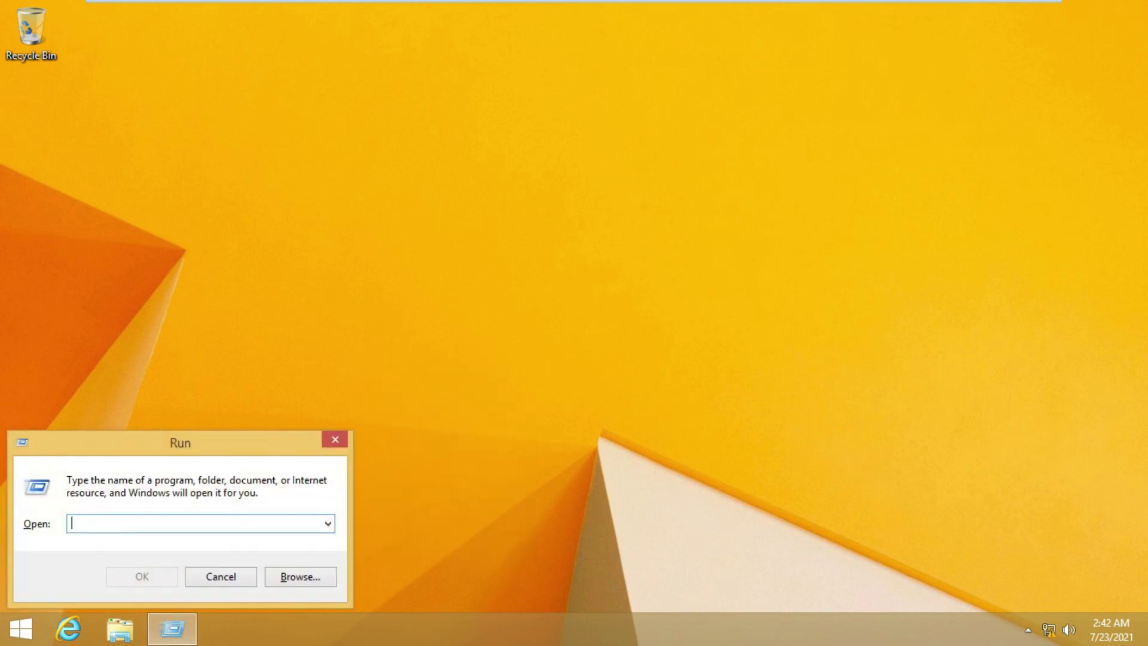
pyautogui.write('\\\\10')
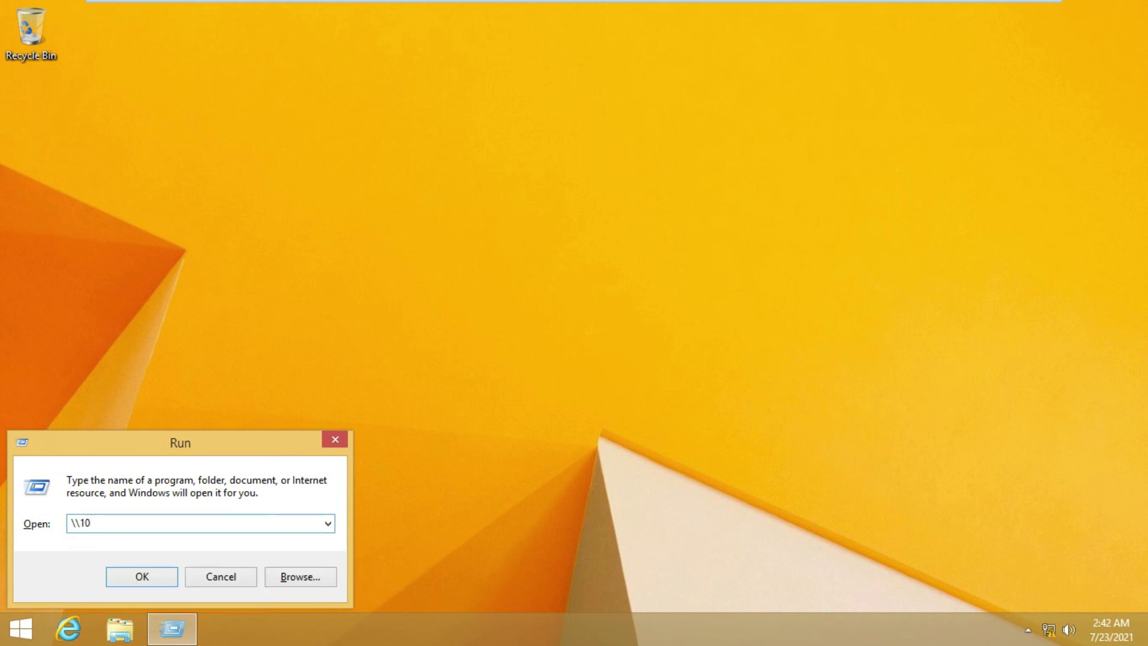
pyautogui.write('.0.0.9')
pyautogui.press('Return')
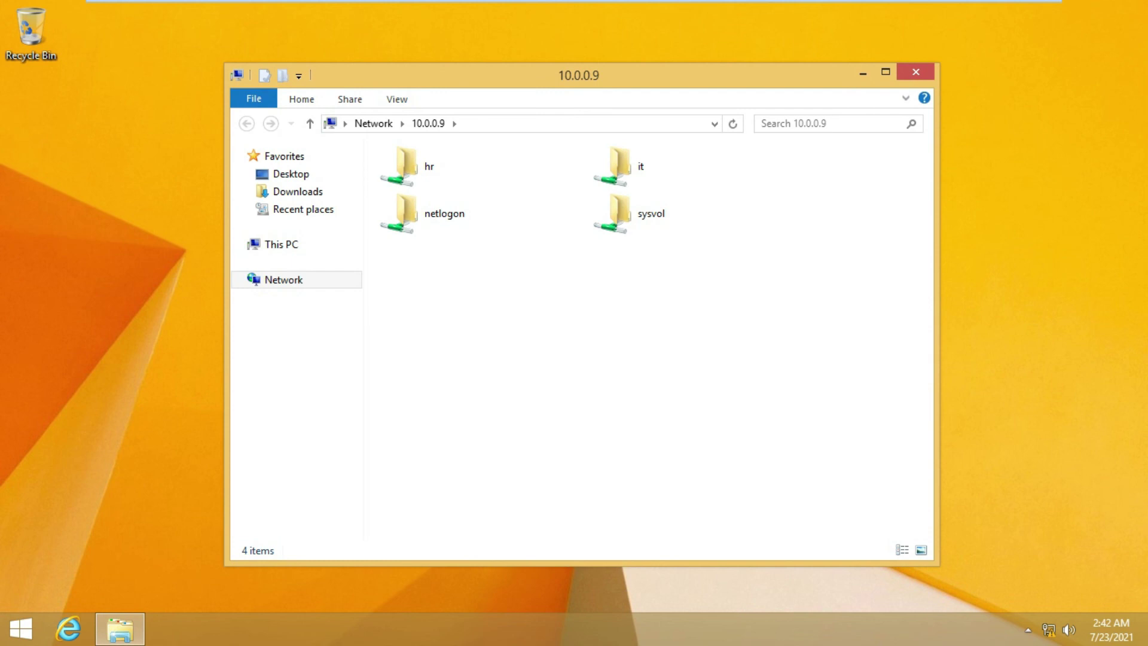
pyautogui.press('i')
pyautogui.press('Return')
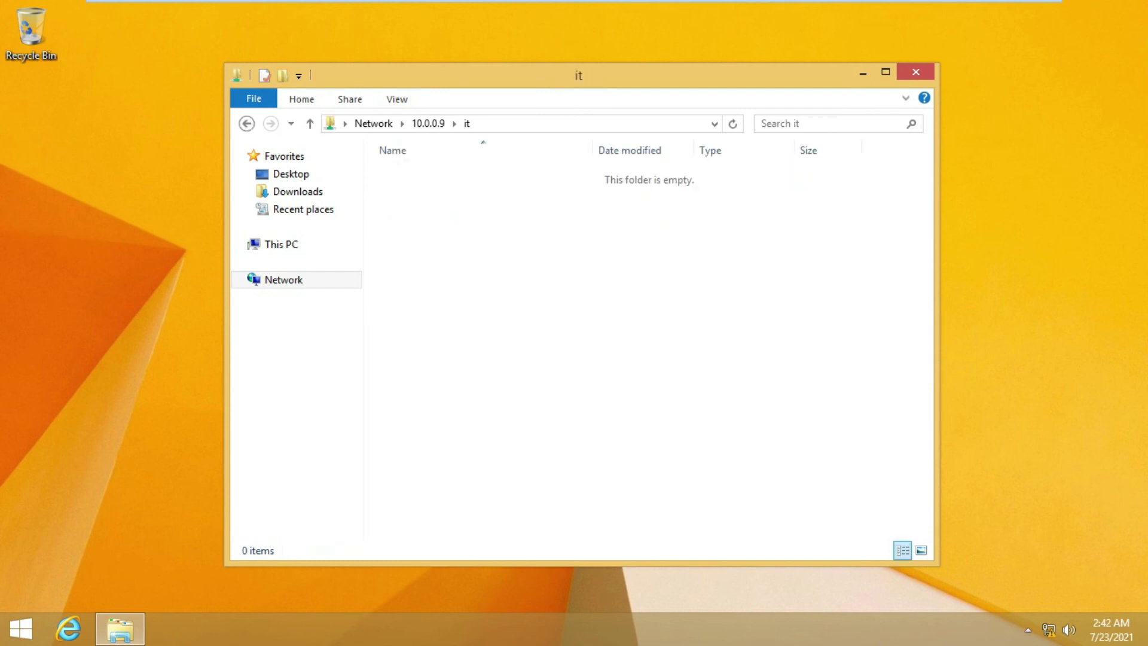
# Try creating a new Text Document in the it share, dismiss Access Denied, and go back
pyautogui.rightClick(521, 224)
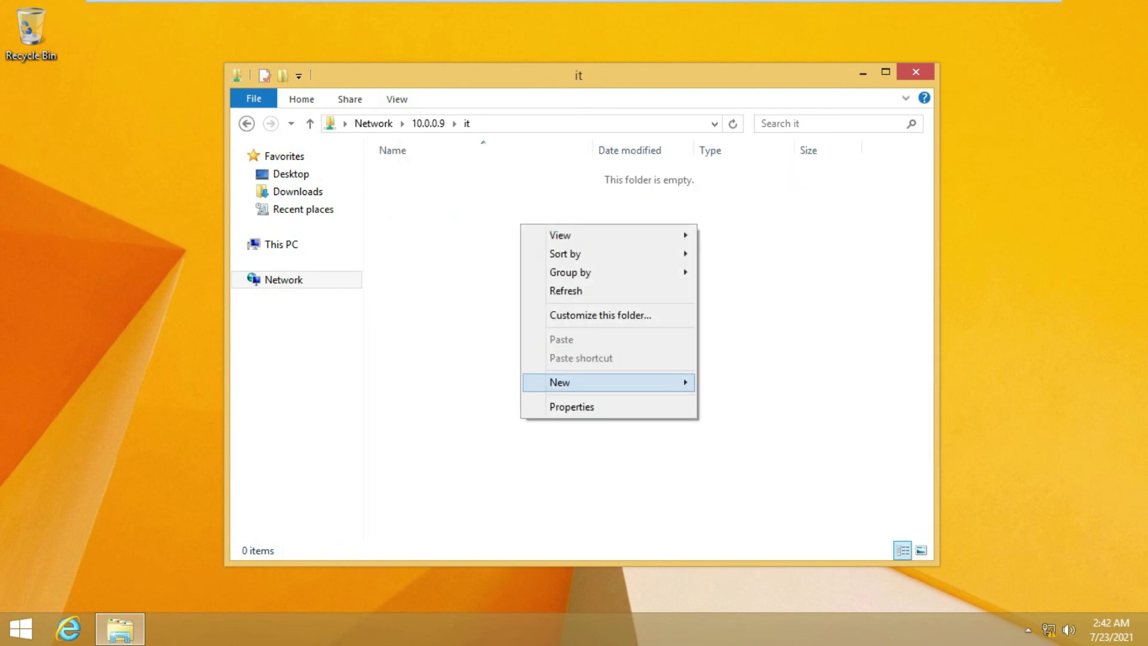
pyautogui.moveTo(574, 382)
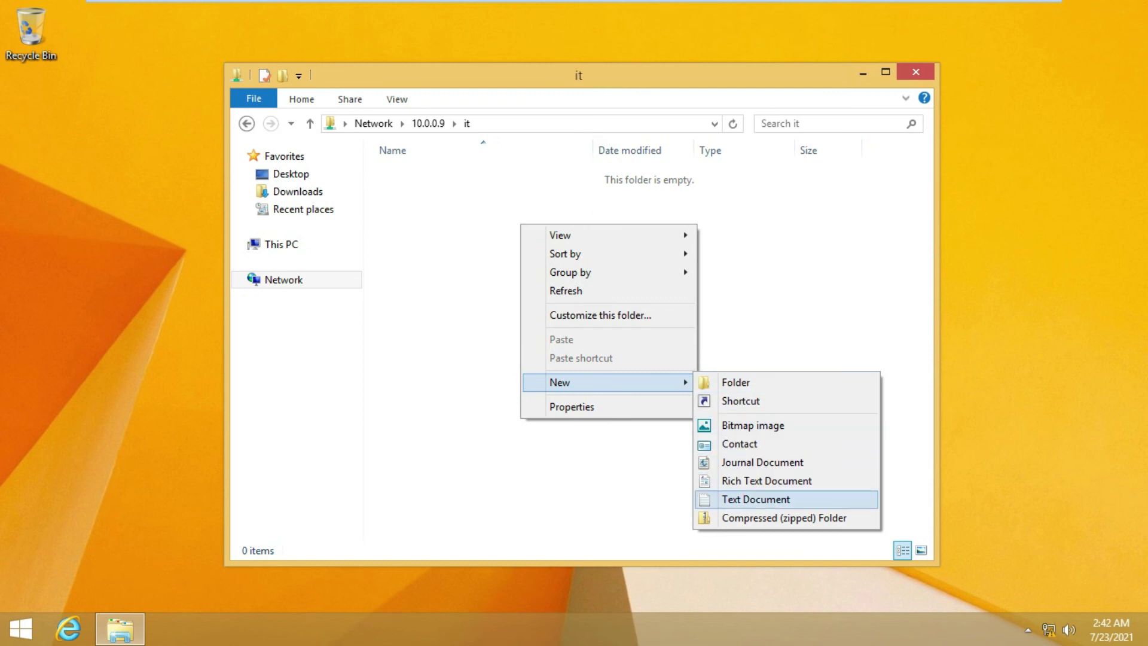
pyautogui.click(755, 500)
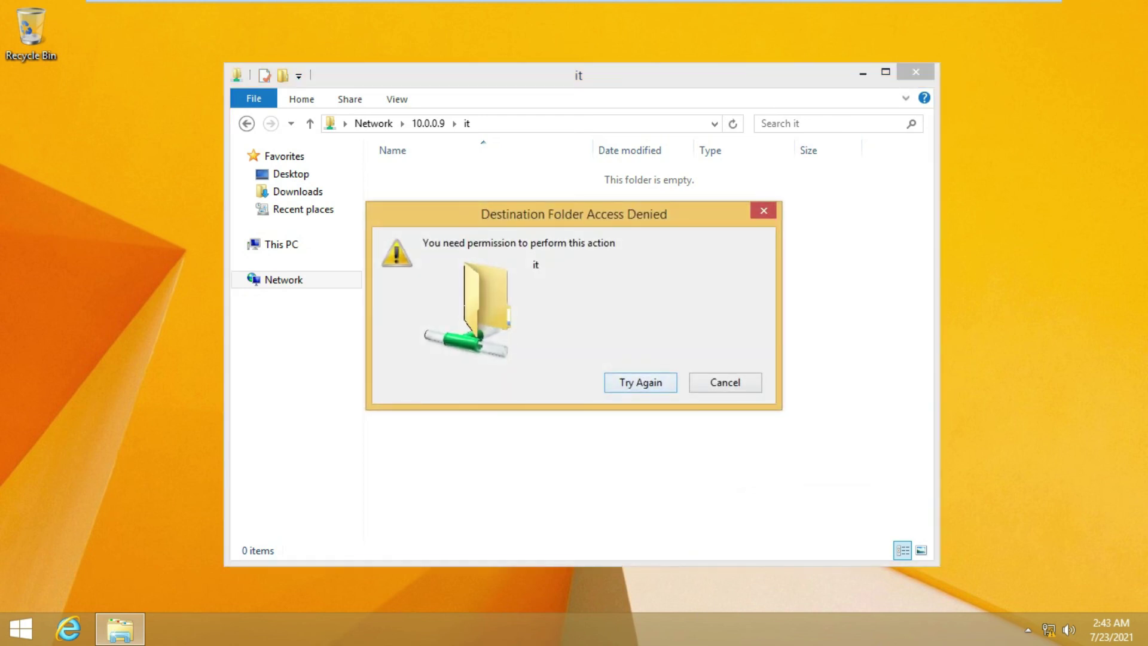
pyautogui.press('Escape')
pyautogui.press('BackSpace')
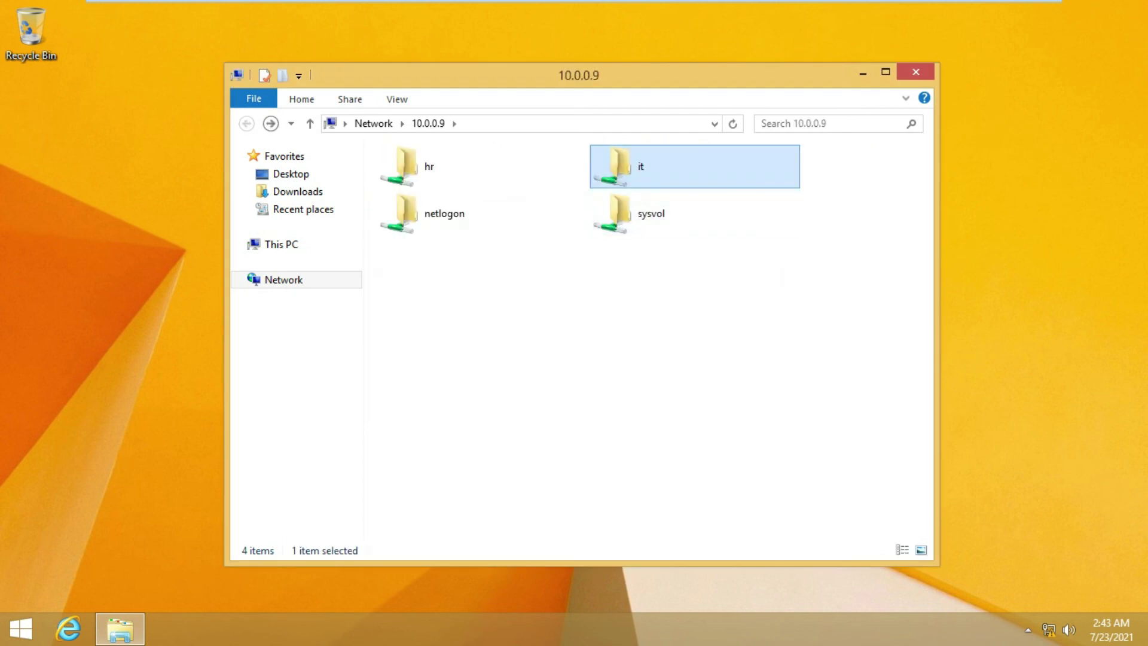
# Open DATA of HR in the hr share, add 'bchbu', save, and close Notepad
pyautogui.press('Left')
pyautogui.press('Return')
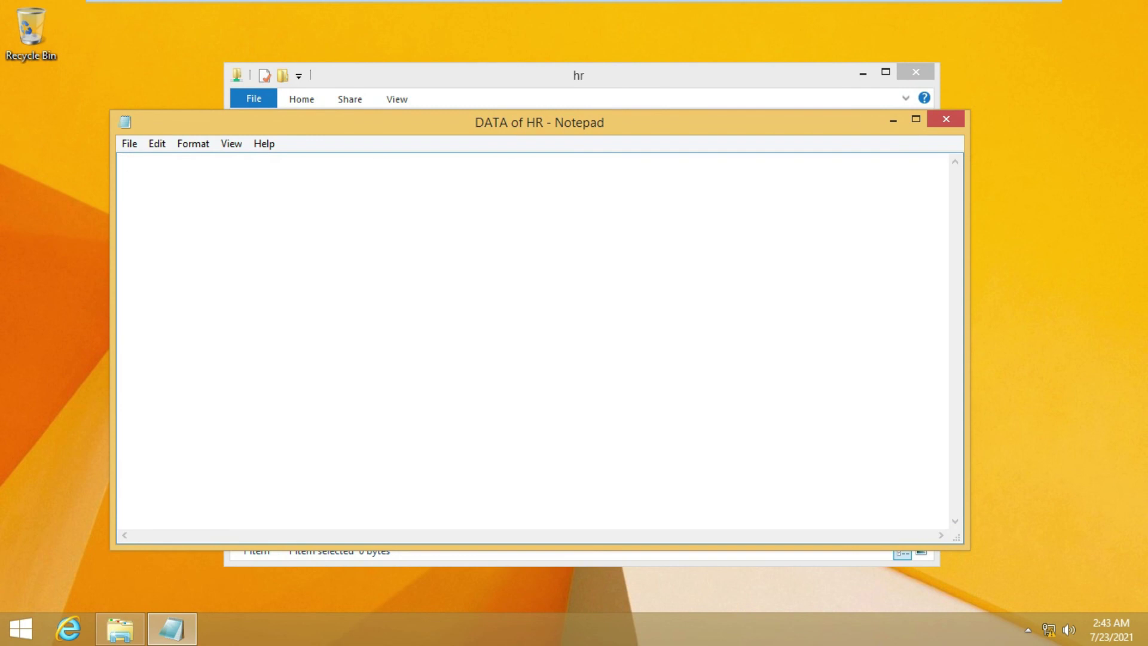
pyautogui.write('bchbu')
pyautogui.hotkey('ctrl', 's')
pyautogui.click(946, 119)
# Permanently delete DATA of HR, close the hr window, and refresh the desktop
pyautogui.rightClick(583, 174)
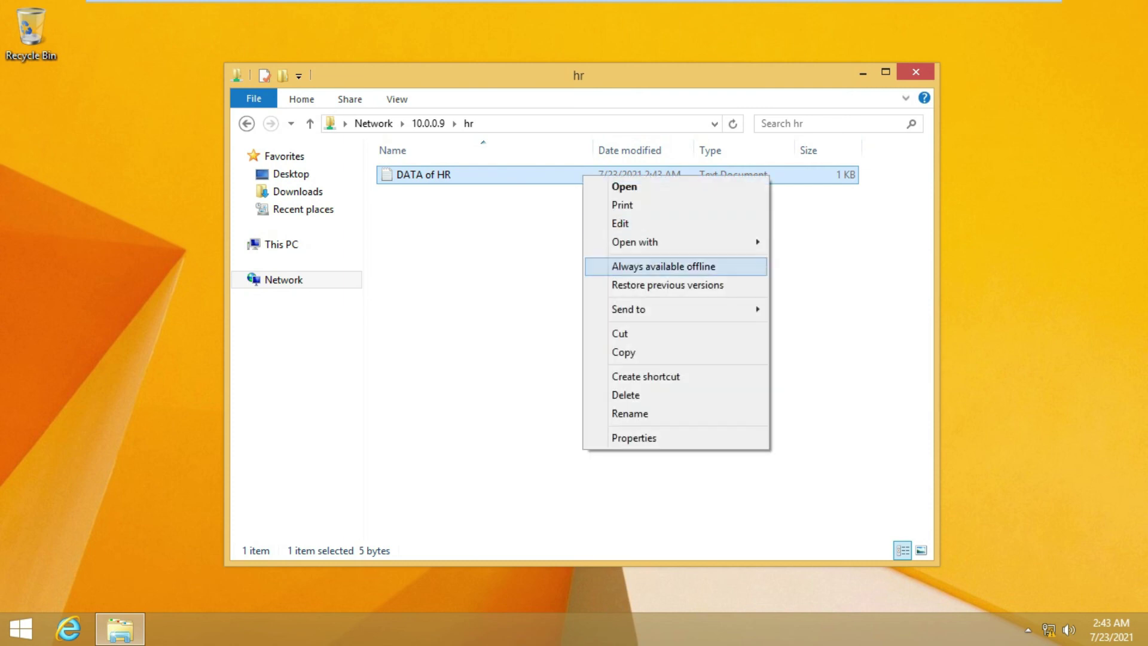
pyautogui.press('Return')
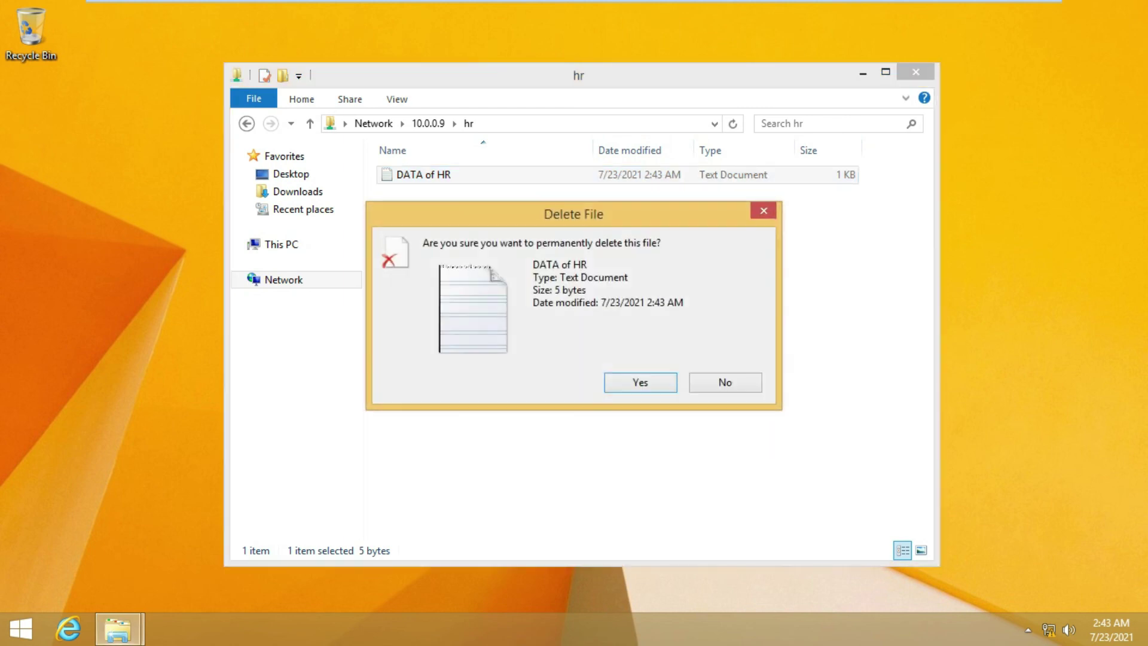
pyautogui.press('Return')
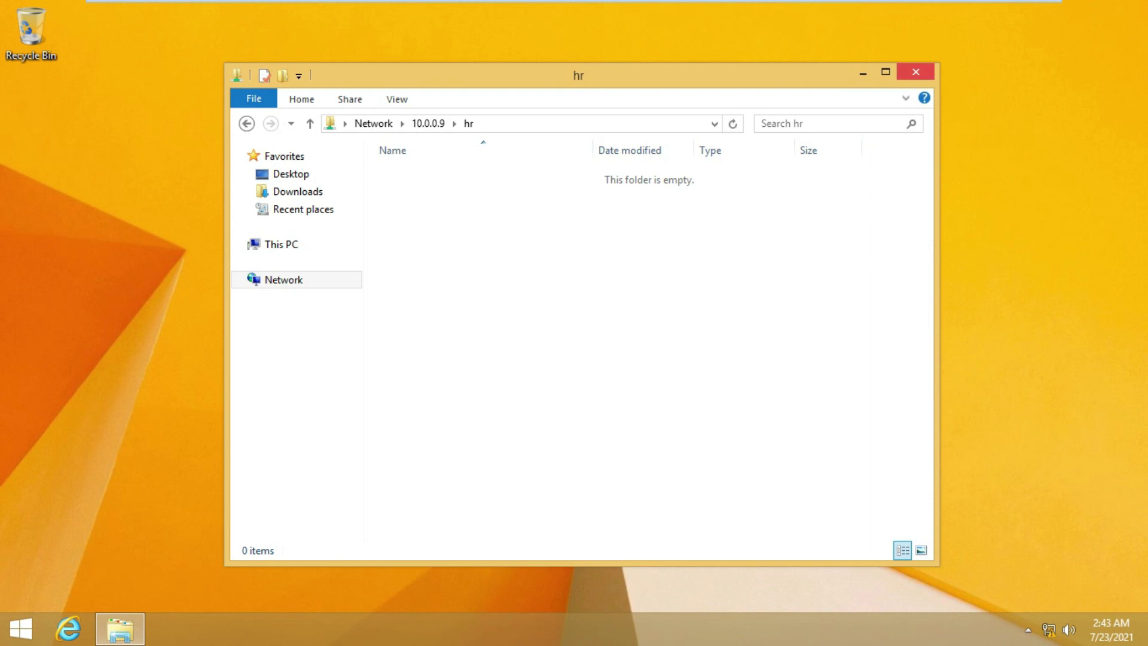
pyautogui.hotkey('alt', 'F4')
pyautogui.rightClick(779, 149)
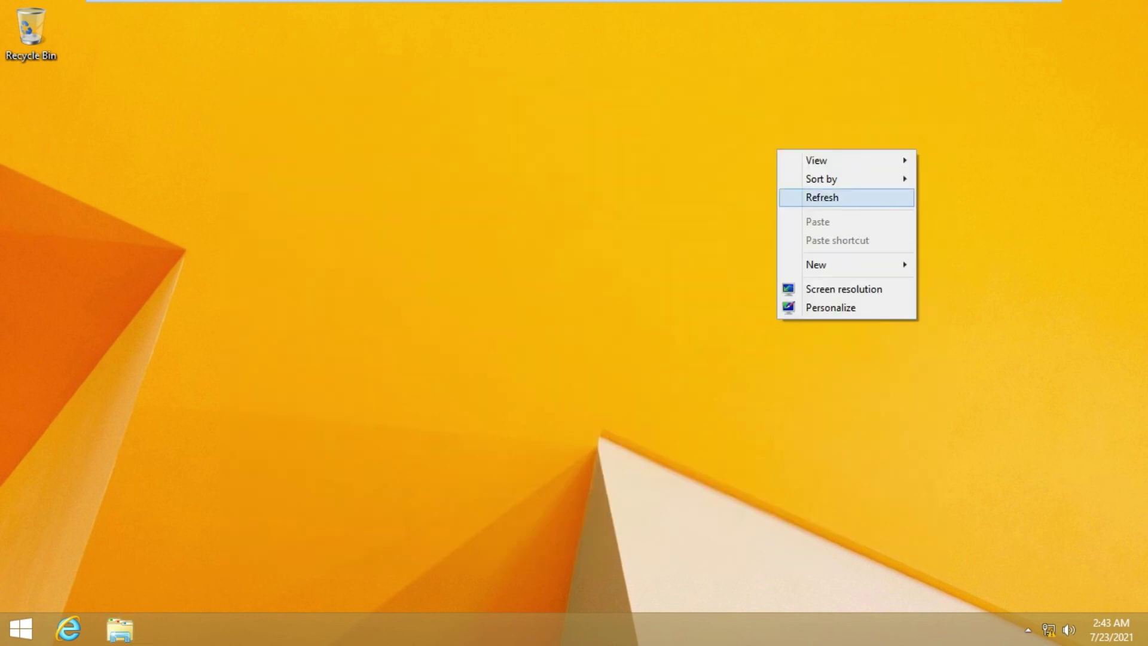
pyautogui.click(804, 195)
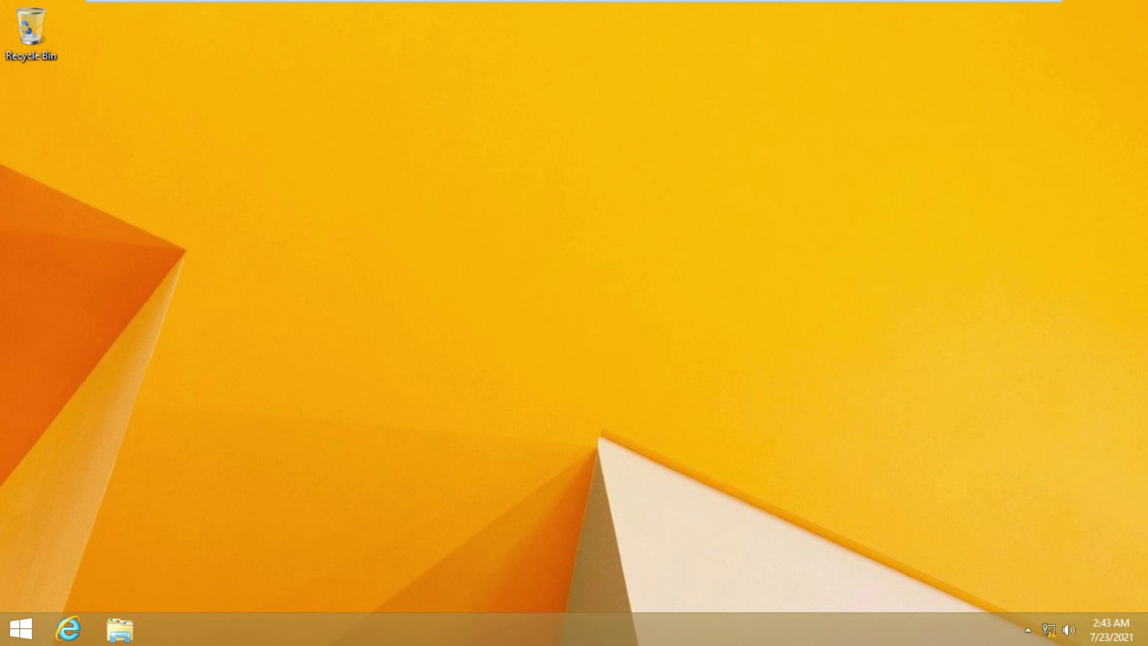